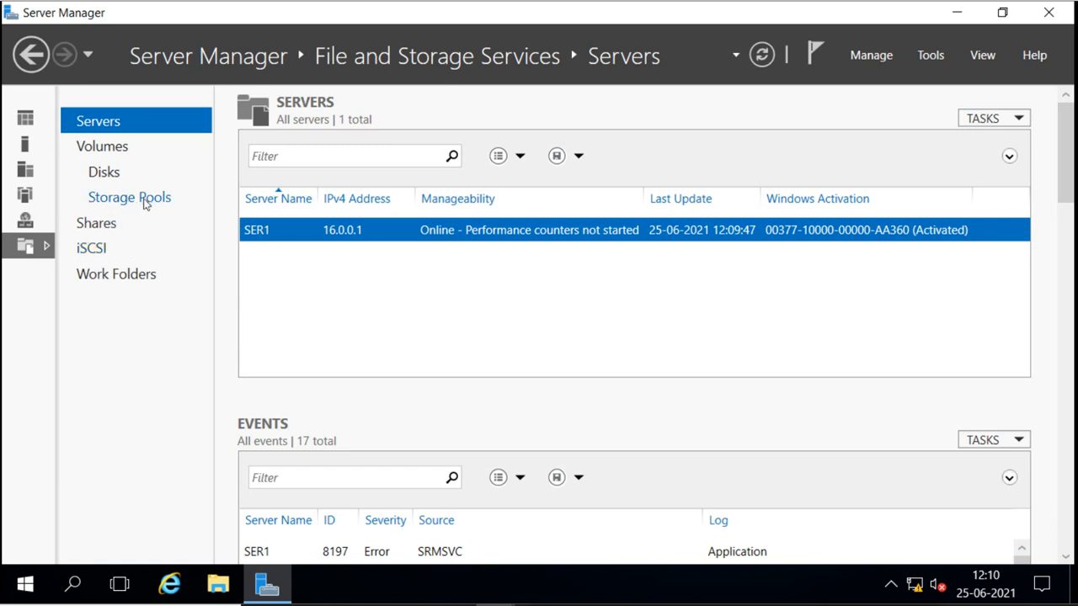
- Open the Storage Pools page and review its storage pool, virtual disk and physical disk sections
left_click(145, 204)
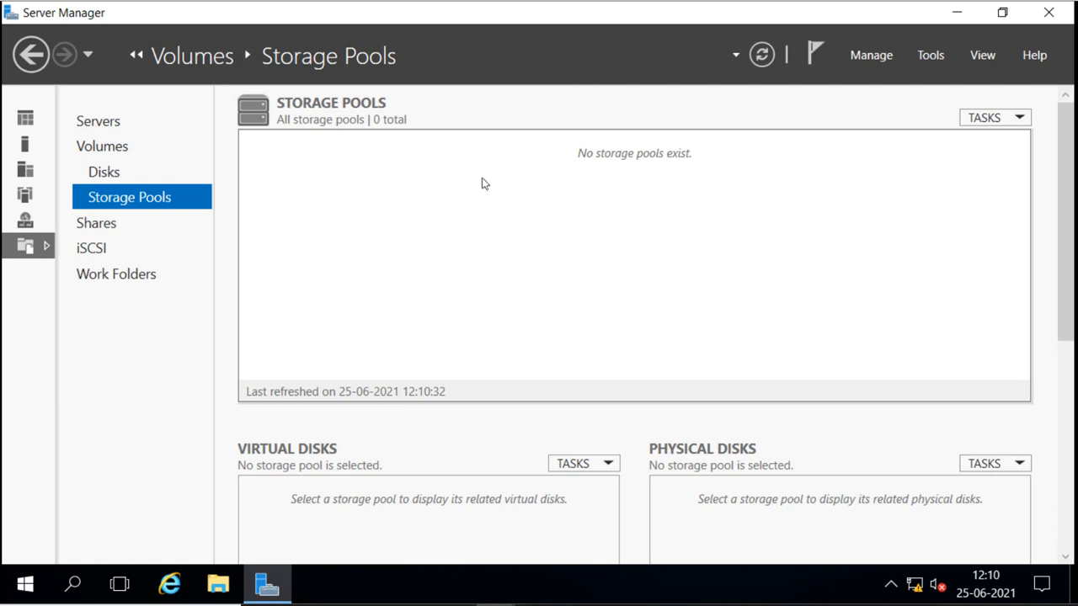
scroll(729, 222, "down", 2)
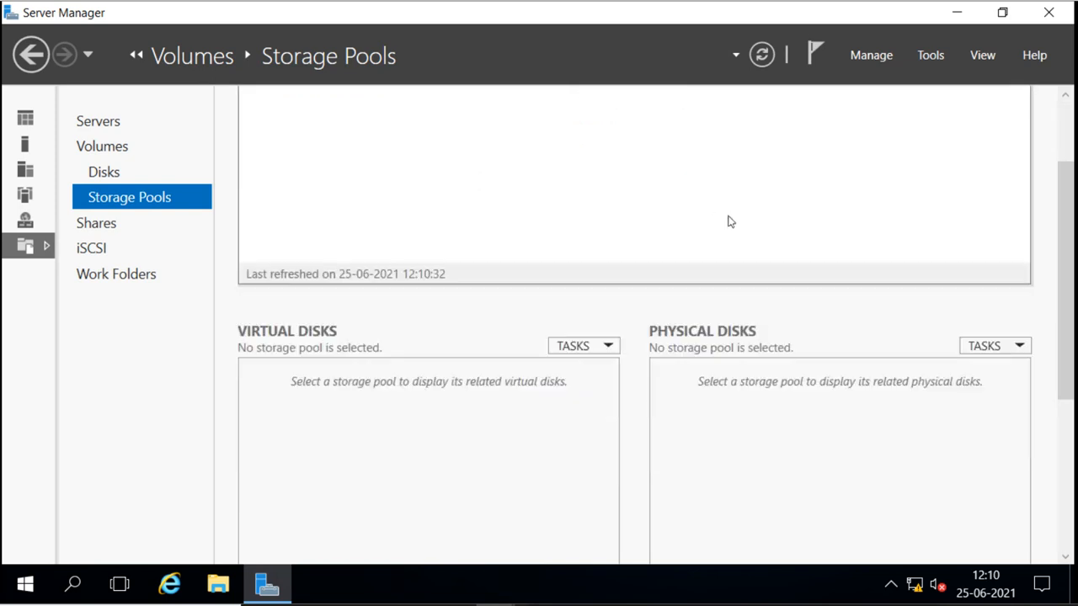
left_click_drag(1062, 307, 1064, 344)
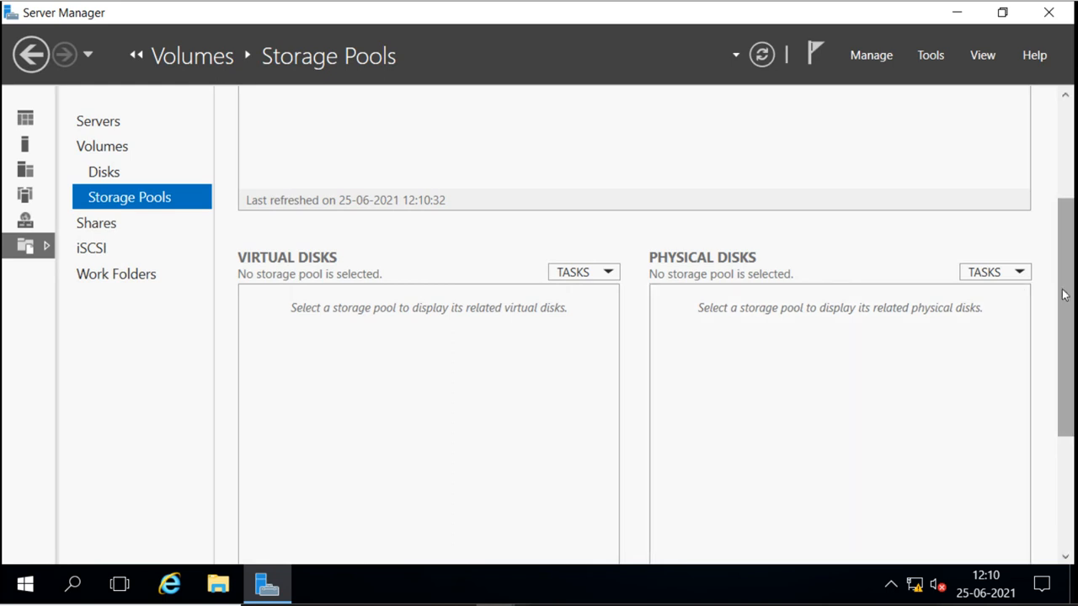
left_click_drag(1061, 294, 1063, 183)
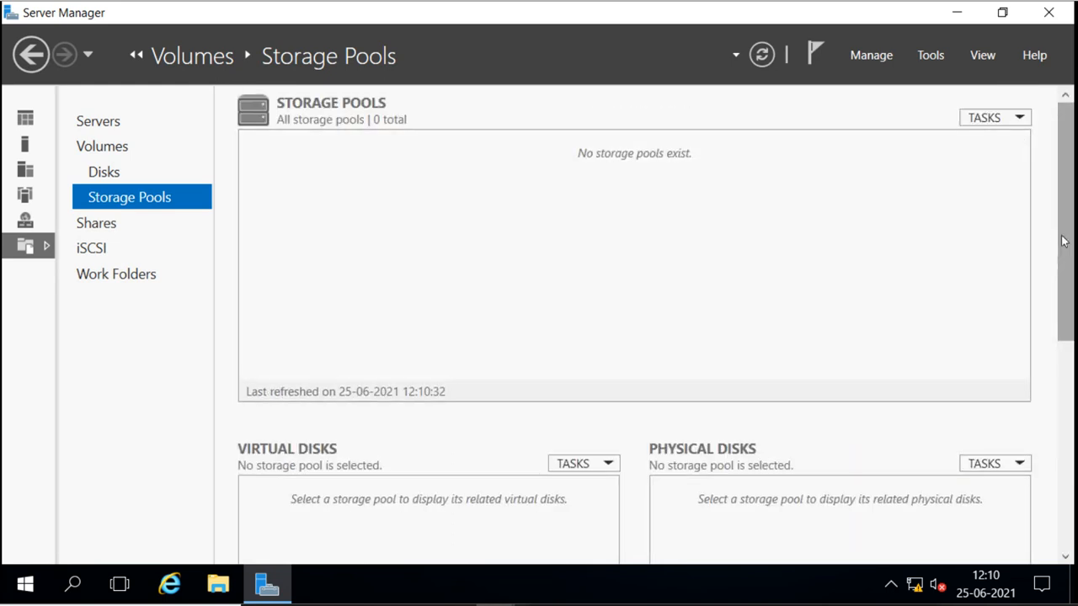
left_click_drag(1065, 238, 1067, 322)
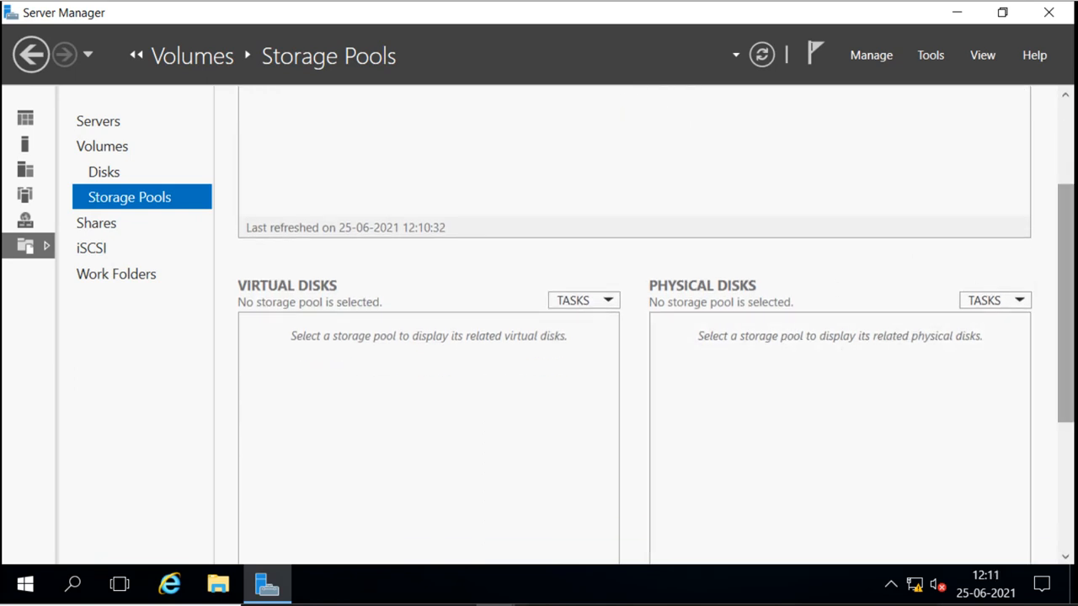
left_click_drag(1065, 287, 1056, 169)
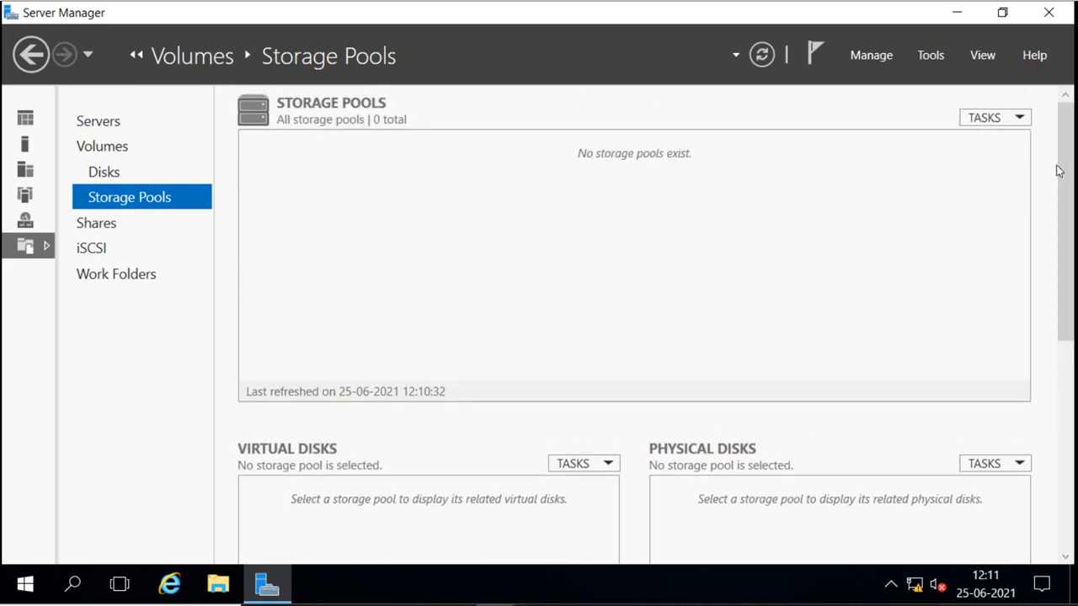
- Open the Disks page and review the server's disk list with its related volumes and storage pool
left_click(106, 174)
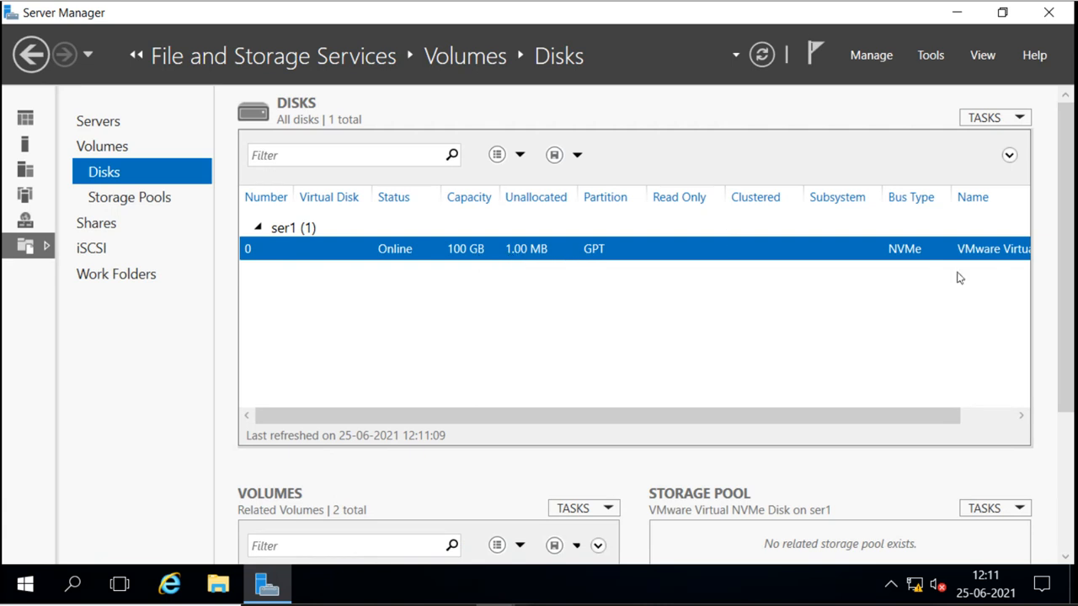
left_click_drag(1067, 256, 1064, 379)
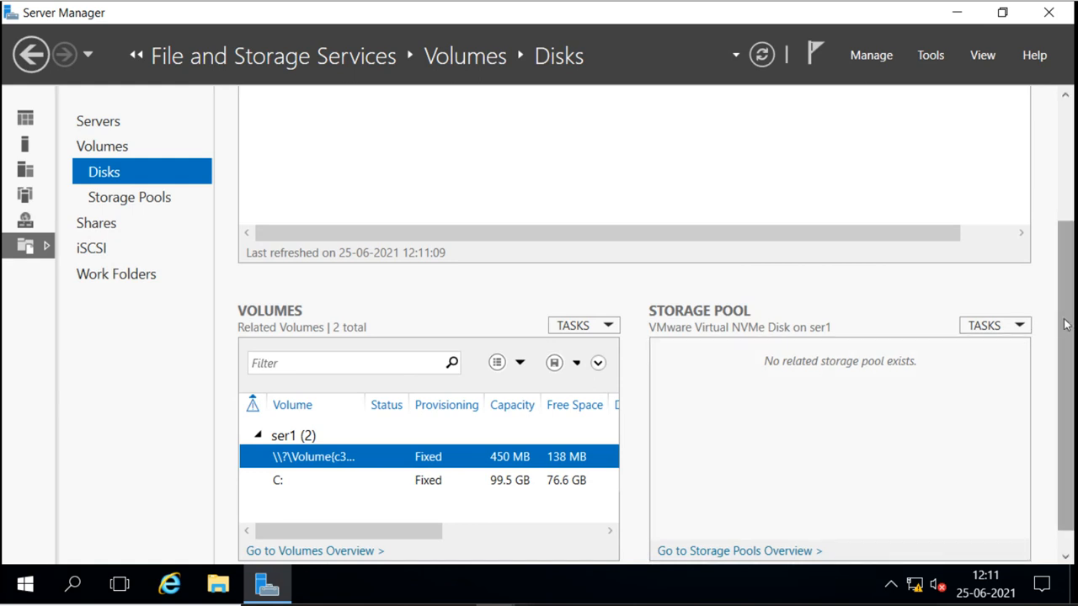
left_click_drag(1064, 324, 1061, 175)
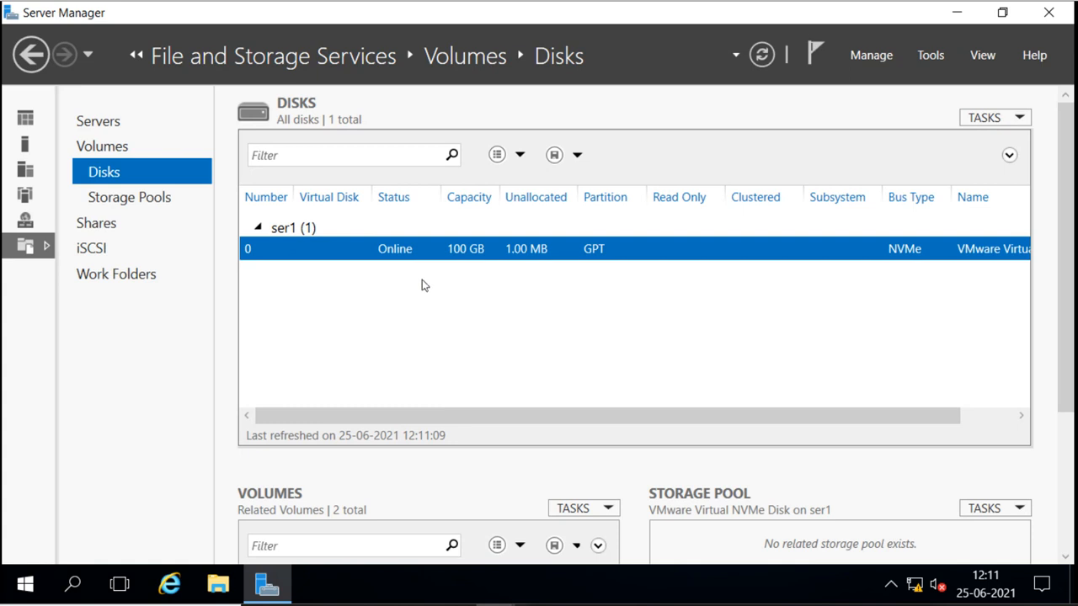
- Select disk 1 in the disk list, and examine the Primordial pool and its physical disks on the Storage Pools page
left_click(154, 208)
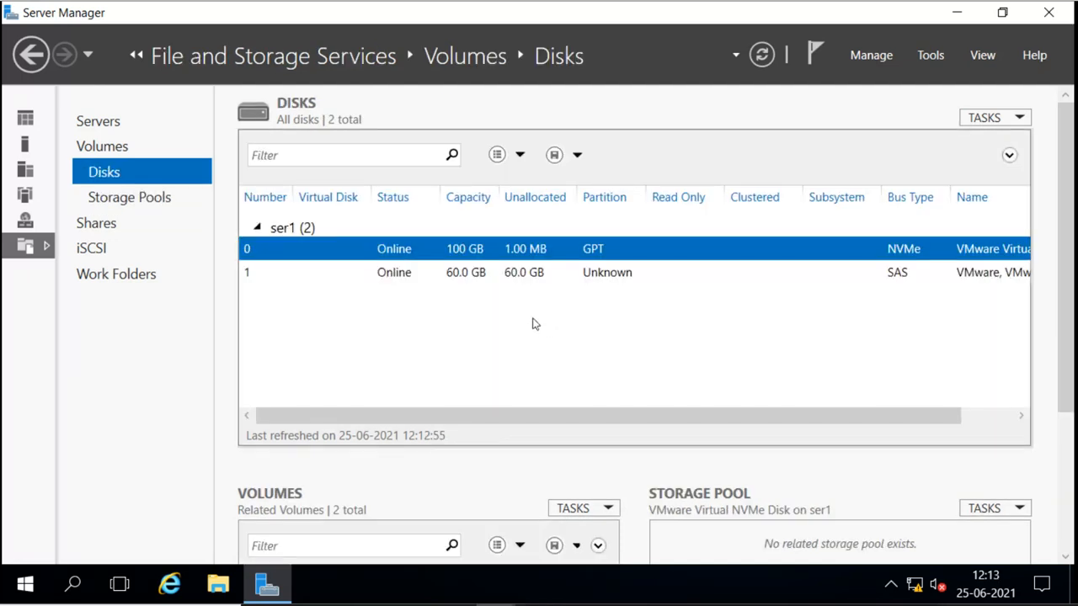
left_click(464, 285)
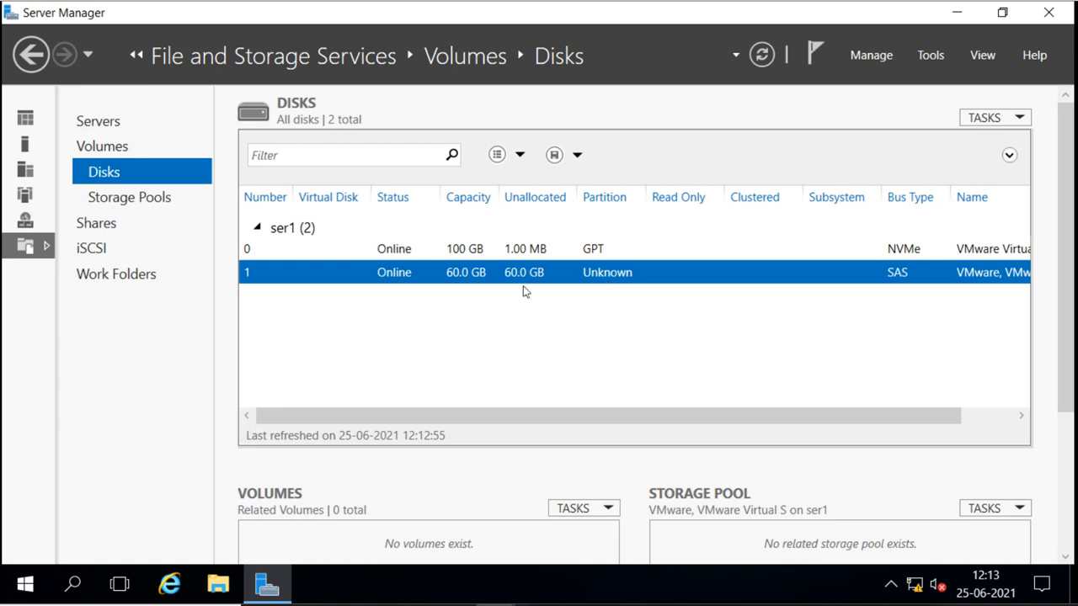
left_click(152, 205)
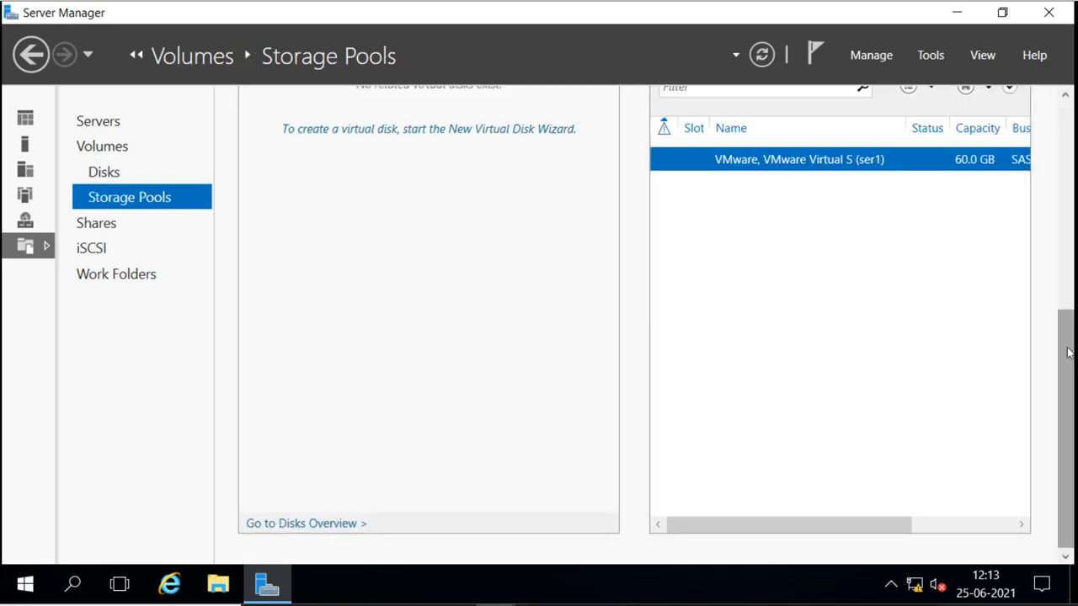
left_click_drag(1067, 352, 1066, 107)
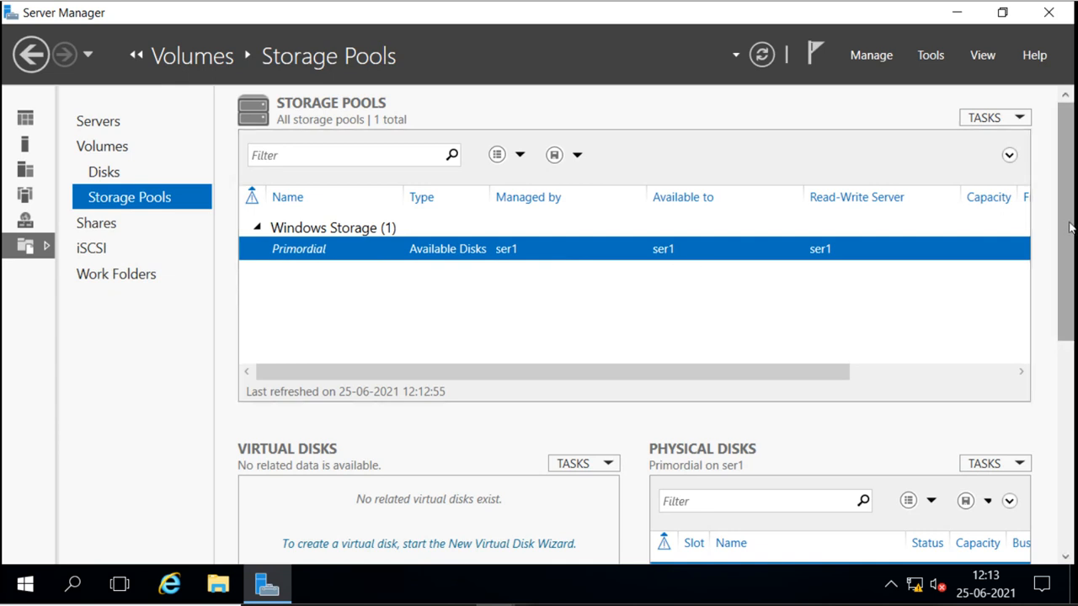
left_click_drag(1069, 226, 1071, 313)
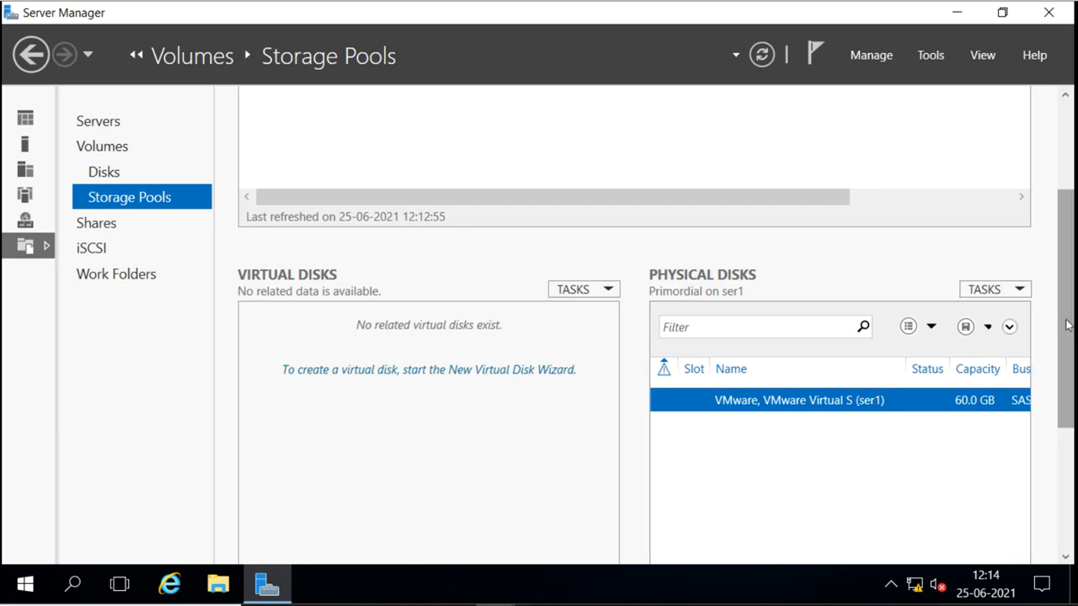
- Check which tasks are available for the Primordial pool's physical disks, and return to the storage pool list
left_click(1021, 289)
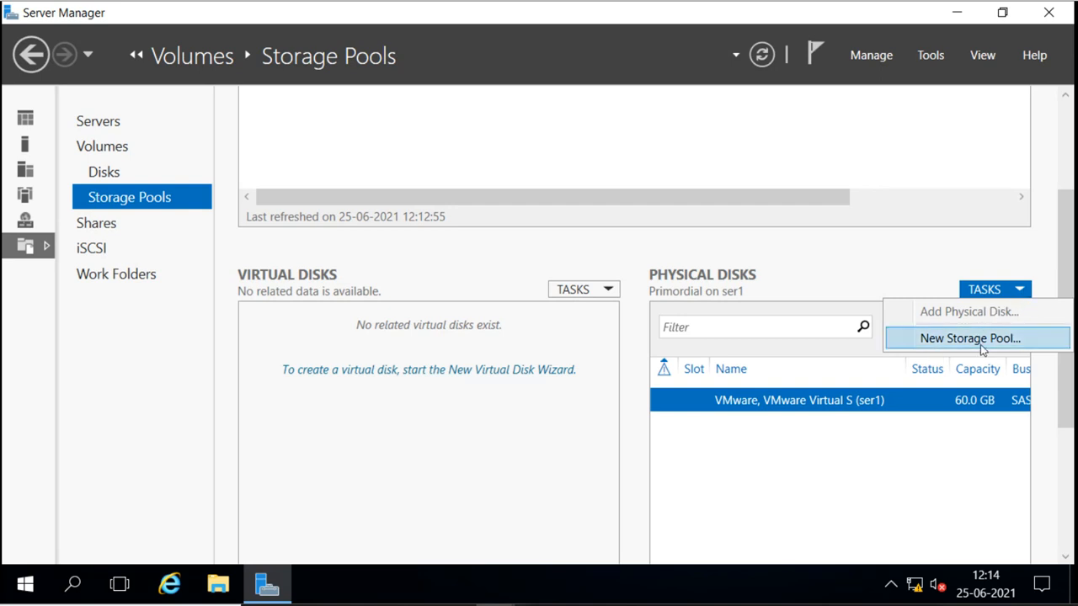
left_click(1069, 275)
left_click_drag(1070, 256, 1070, 168)
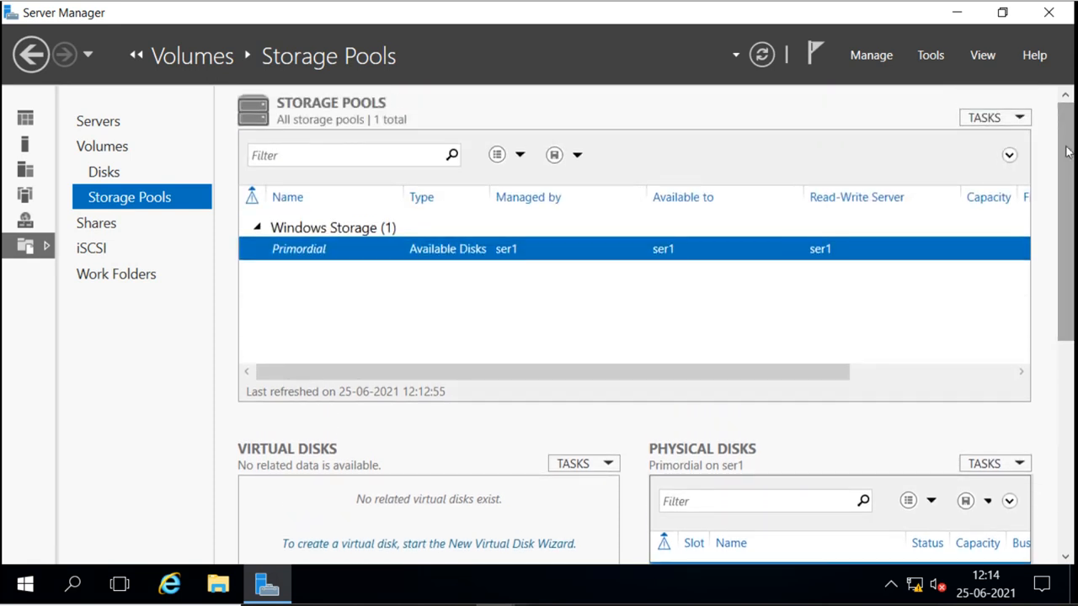
- Start the New Storage Pool Wizard, maximize it and proceed past the introduction page
left_click(1018, 118)
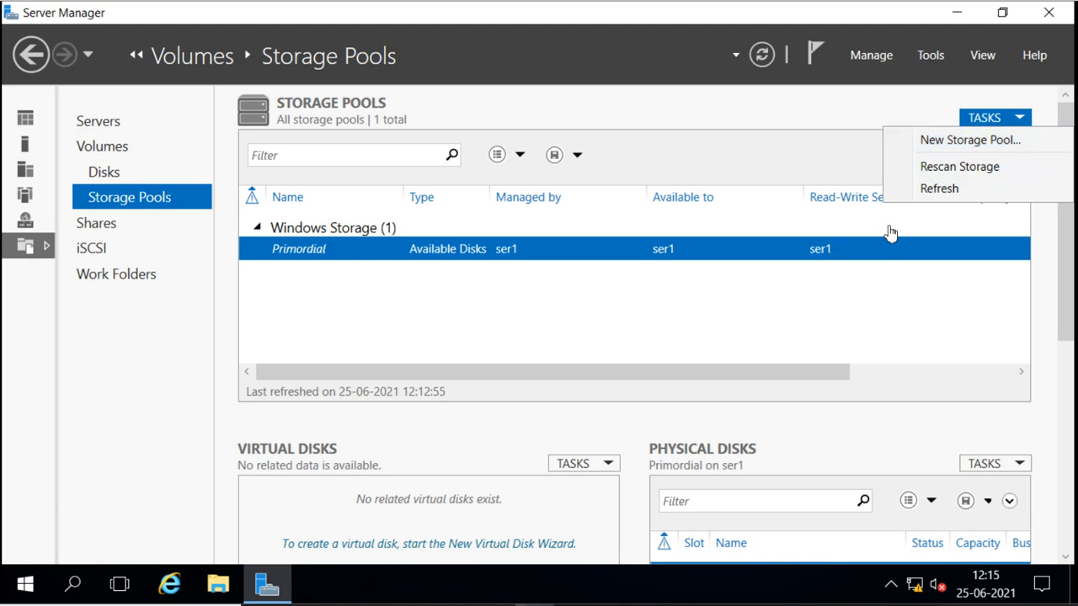
left_click(967, 141)
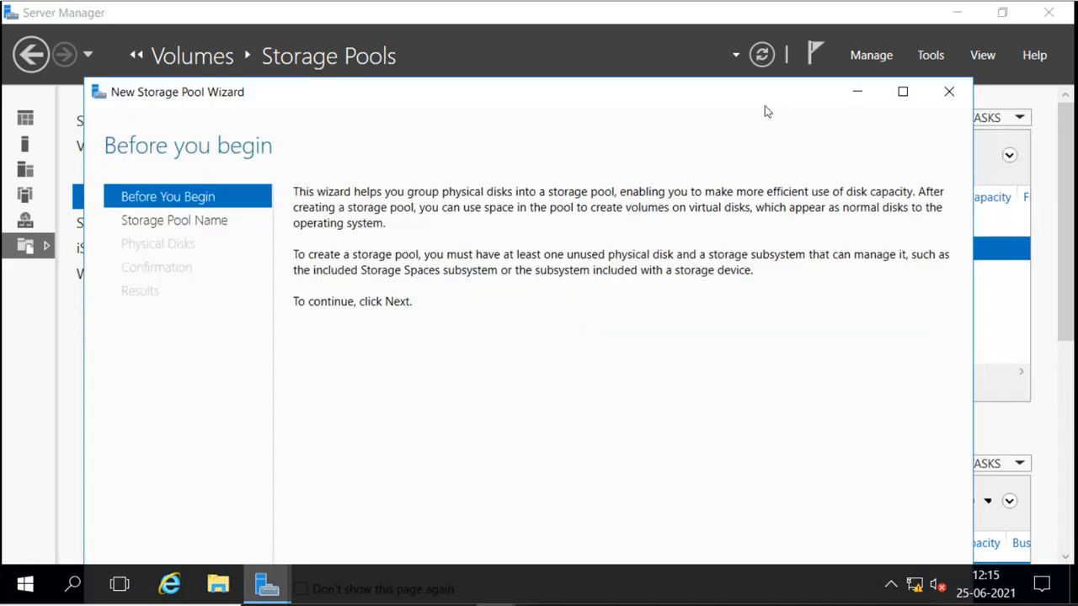
left_click(900, 96)
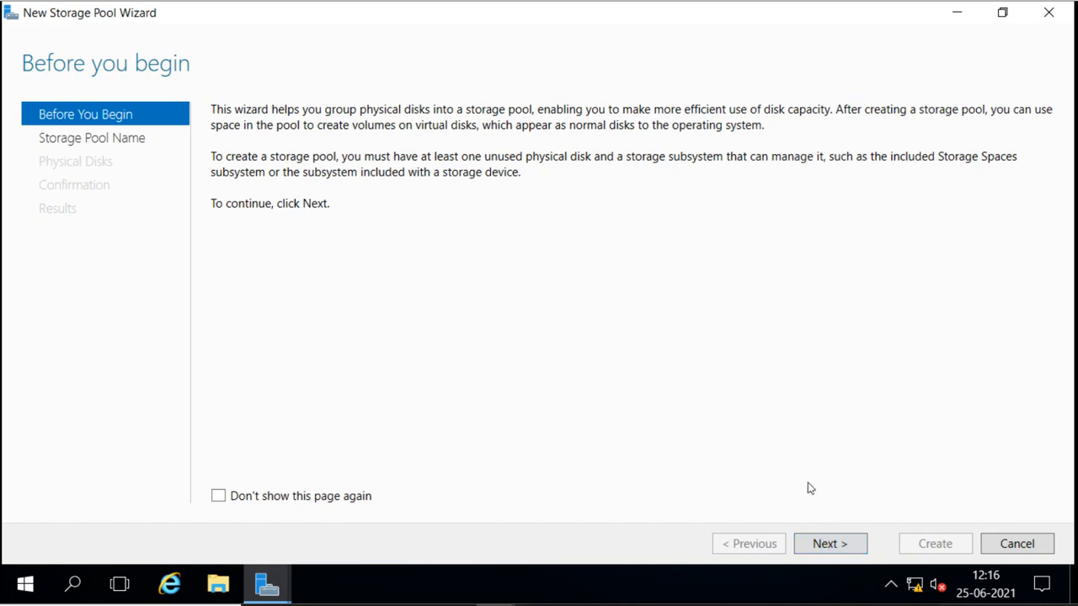
left_click(828, 544)
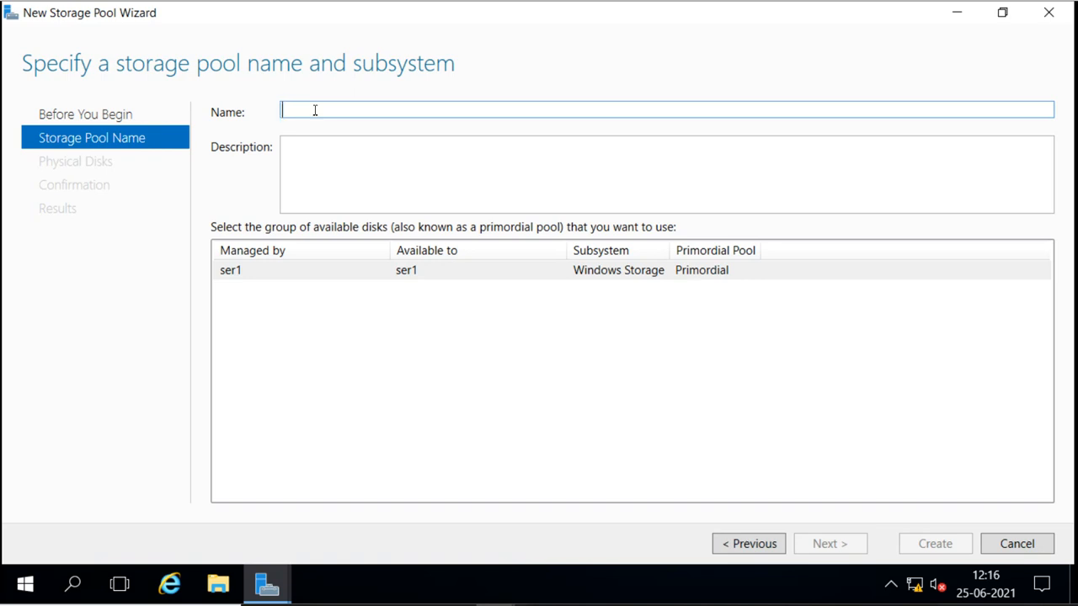
- Name the storage pool pool1, select the Primordial disk group on ser1, and continue to the physical disk selection
type("pool1")
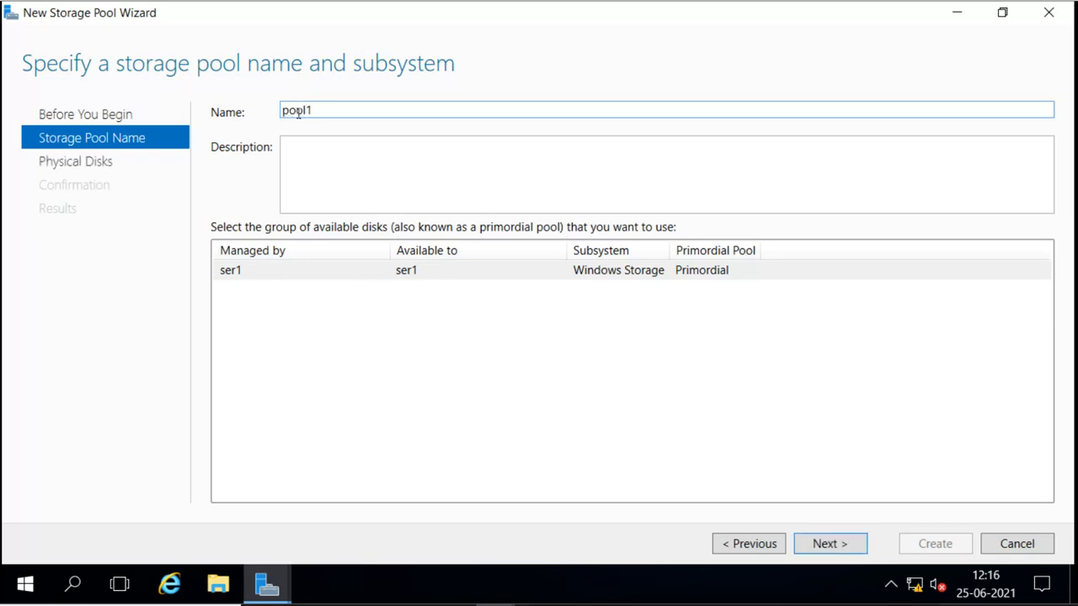
left_click(240, 275)
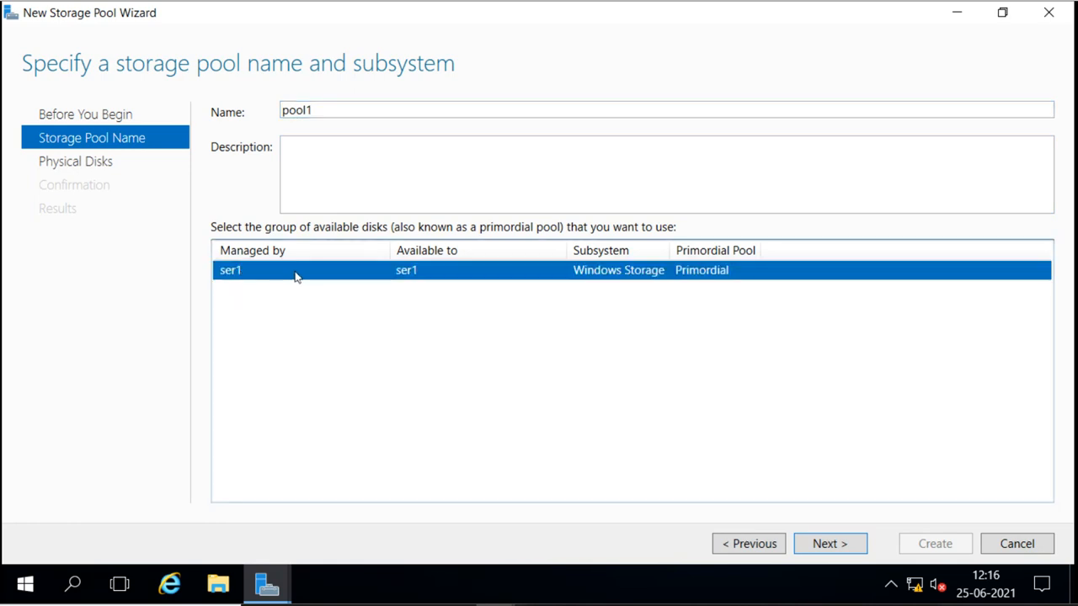
left_click(312, 161)
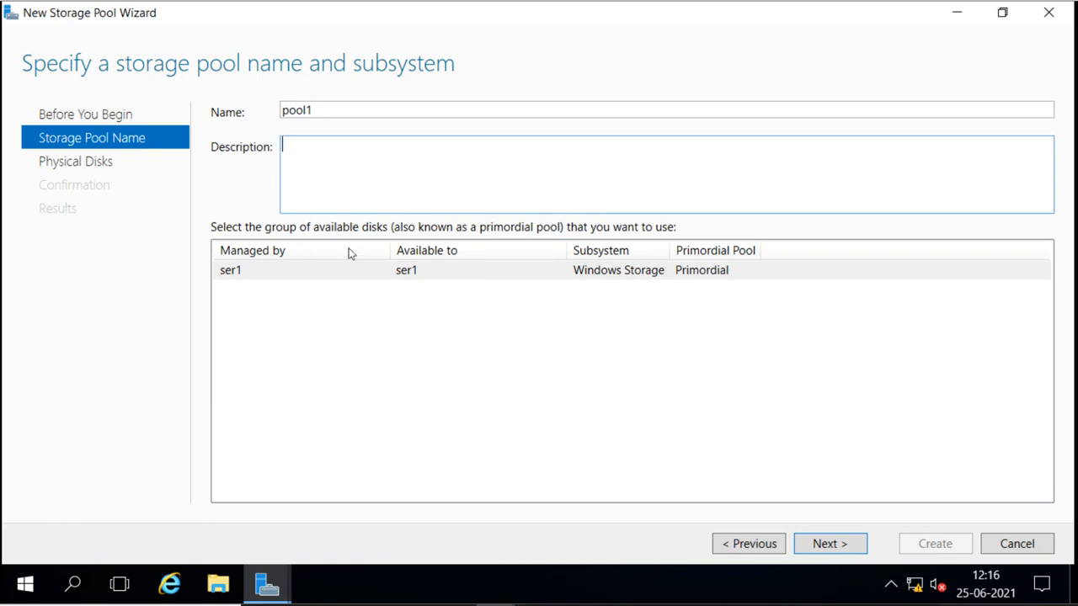
left_click(283, 278)
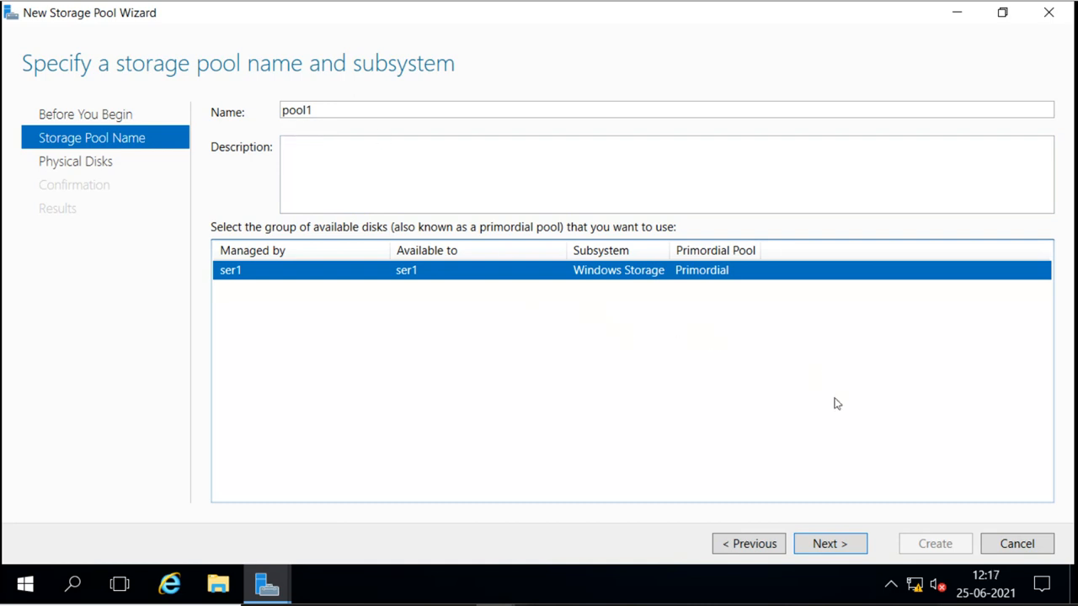
left_click(827, 545)
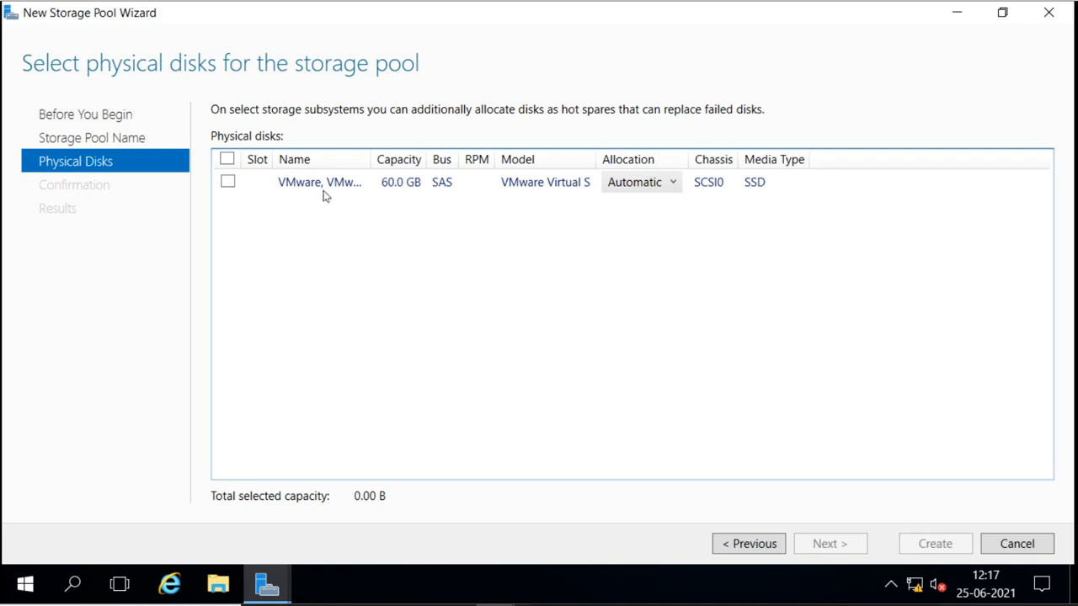
- Include the 60.0 GB VMware physical disk in the pool and open its allocation options
left_click(228, 184)
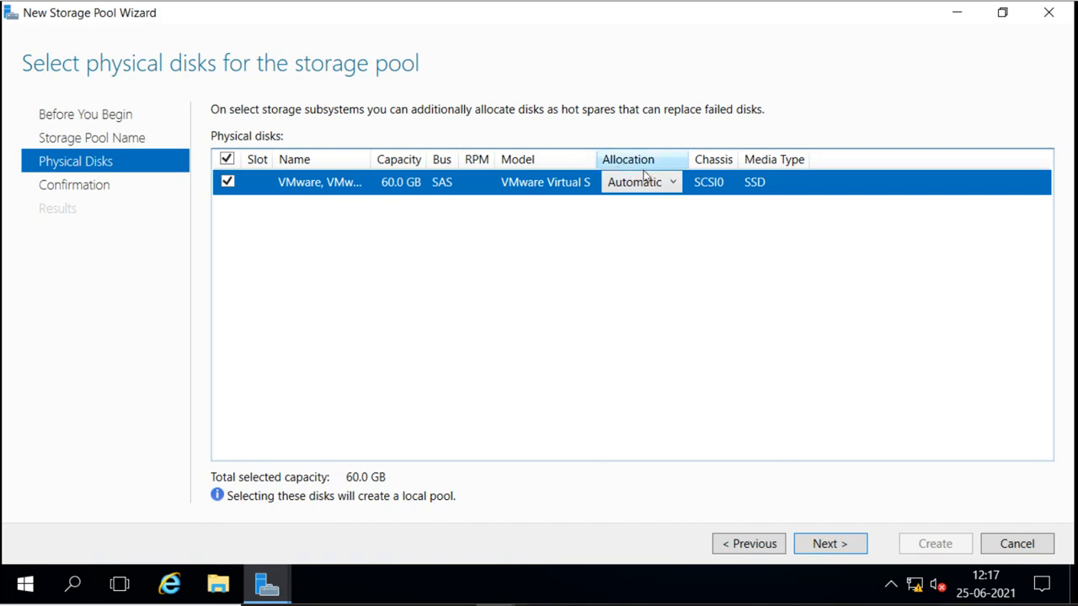
left_click(673, 185)
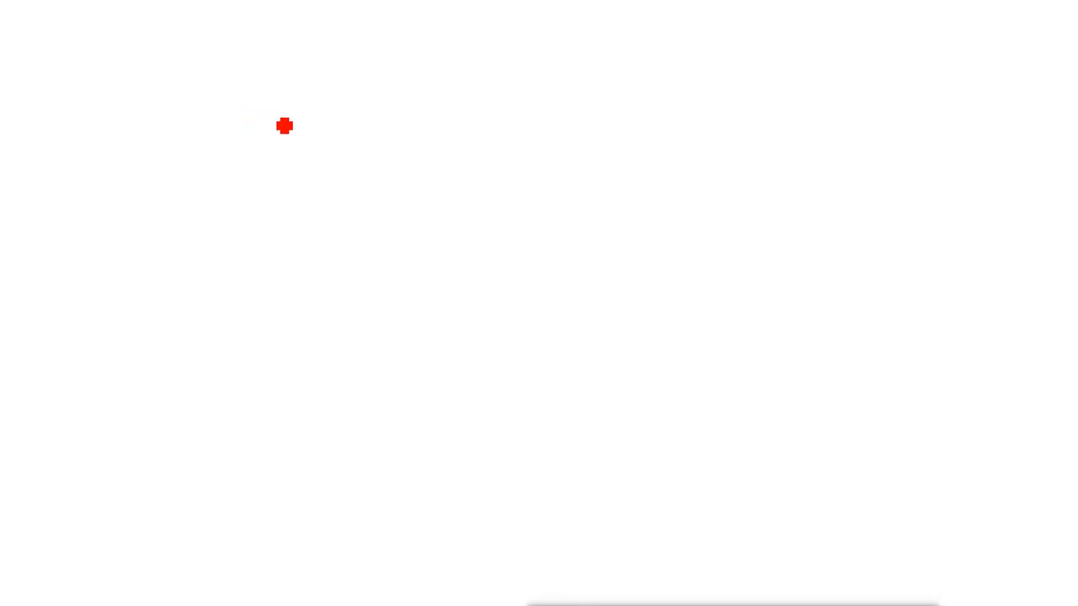
mouse_move(234, 123)
left_mouse_down()
mouse_move(320, 176)
mouse_move(228, 168)
mouse_move(246, 137)
left_mouse_up()
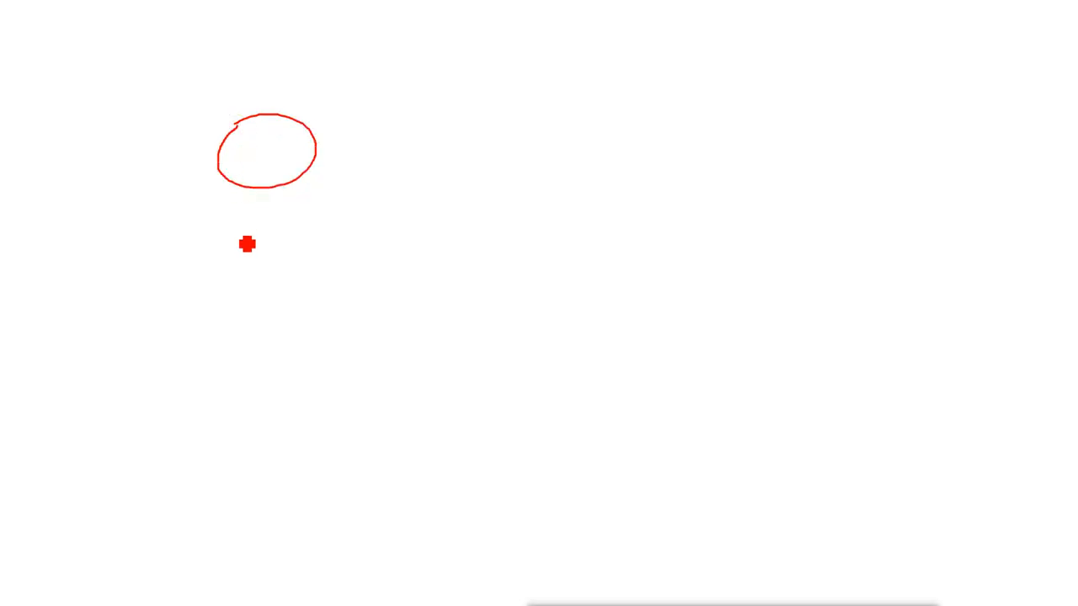
mouse_move(237, 231)
left_mouse_down()
mouse_move(320, 250)
mouse_move(277, 301)
mouse_move(224, 264)
mouse_move(245, 242)
left_mouse_up()
mouse_move(244, 333)
left_mouse_down()
mouse_move(316, 371)
mouse_move(236, 387)
mouse_move(241, 344)
mouse_move(258, 341)
left_mouse_up()
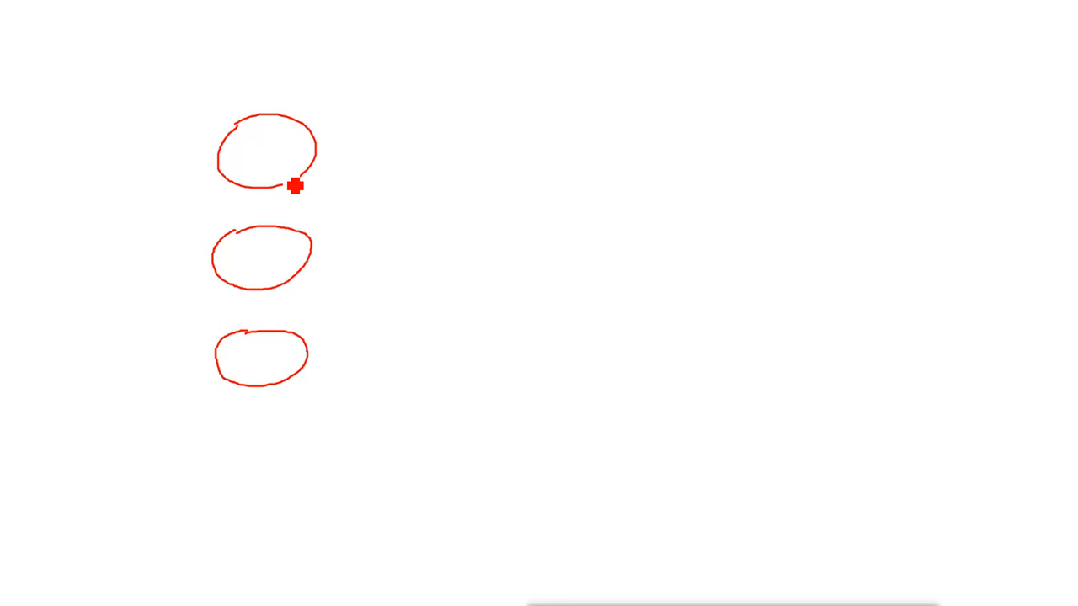
mouse_move(345, 102)
left_mouse_down()
mouse_move(438, 160)
mouse_move(474, 269)
mouse_move(450, 325)
mouse_move(380, 411)
left_mouse_up()
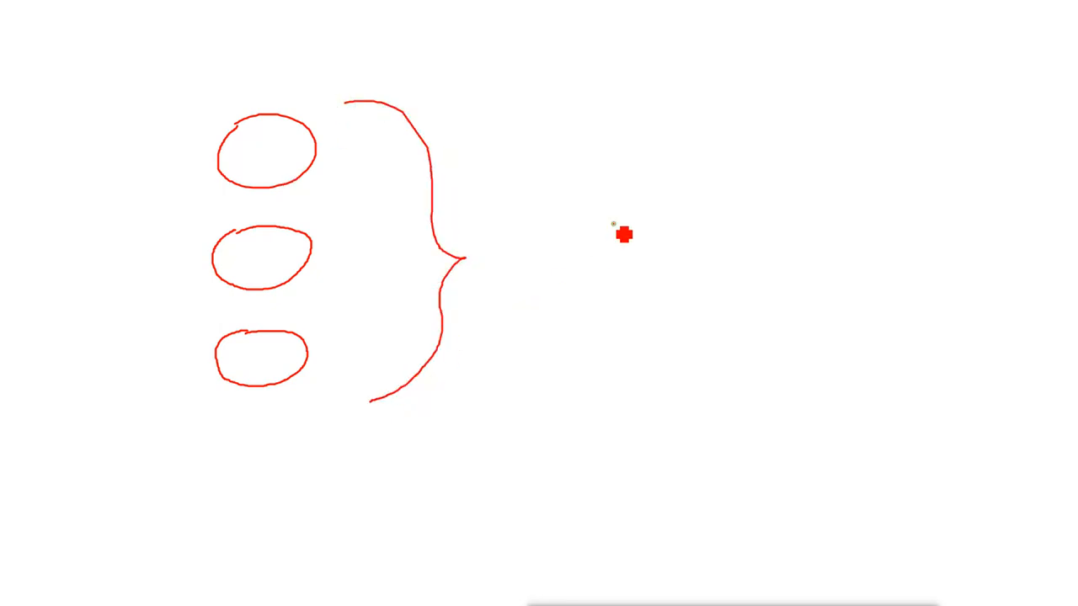
mouse_move(624, 235)
left_mouse_down()
mouse_move(573, 244)
mouse_move(631, 287)
mouse_move(649, 243)
mouse_move(623, 234)
left_mouse_up()
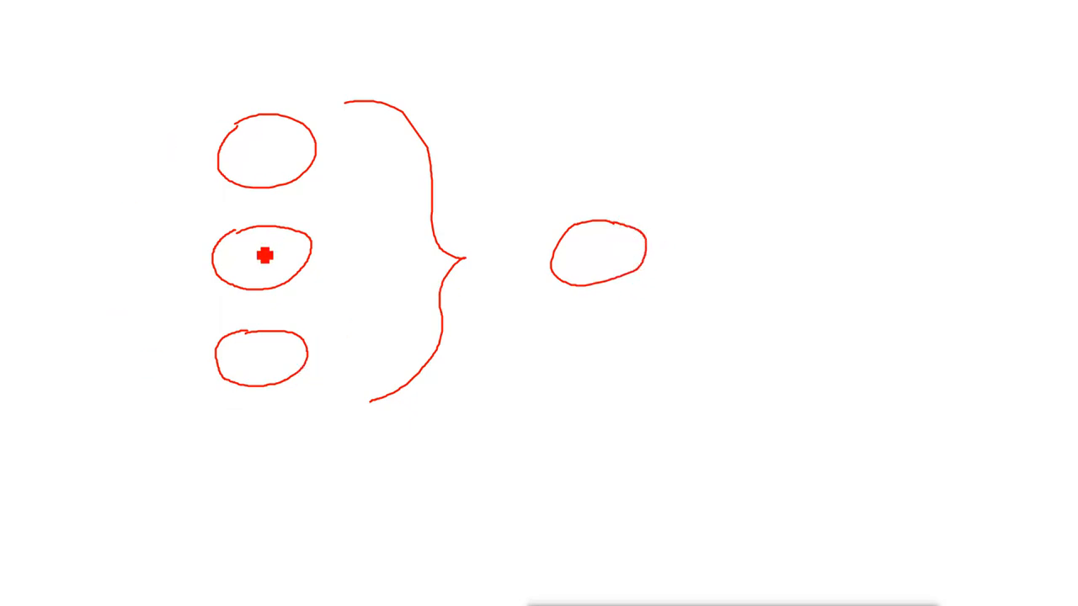
mouse_move(185, 360)
left_mouse_down()
mouse_move(207, 378)
mouse_move(185, 380)
left_mouse_up()
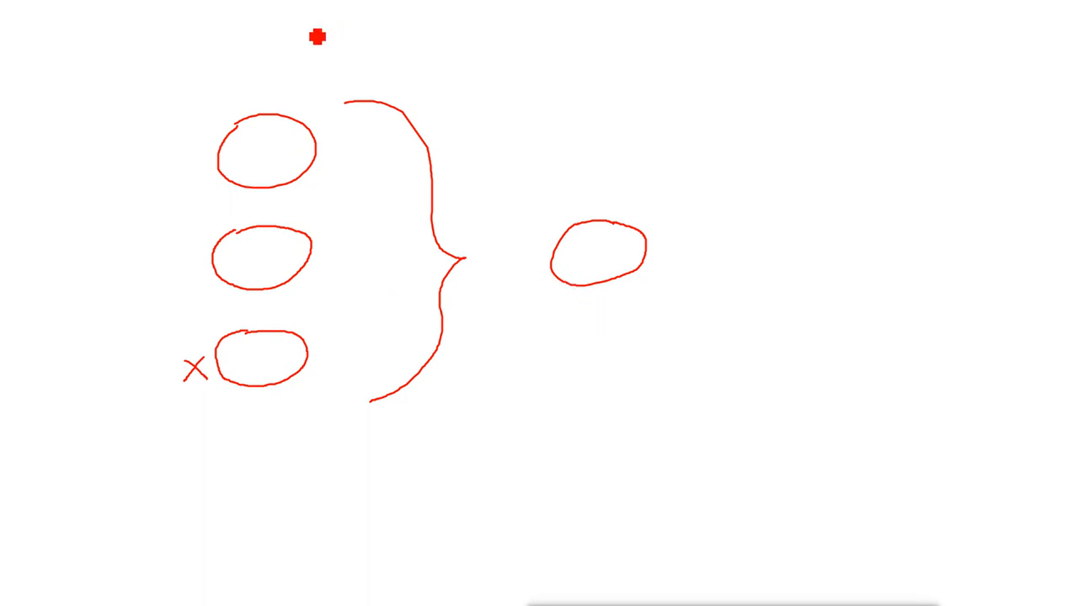
mouse_move(306, 25)
left_mouse_down()
mouse_move(307, 54)
mouse_move(319, 31)
mouse_move(309, 44)
mouse_move(324, 56)
mouse_move(353, 48)
mouse_move(345, 61)
mouse_move(357, 25)
left_mouse_up()
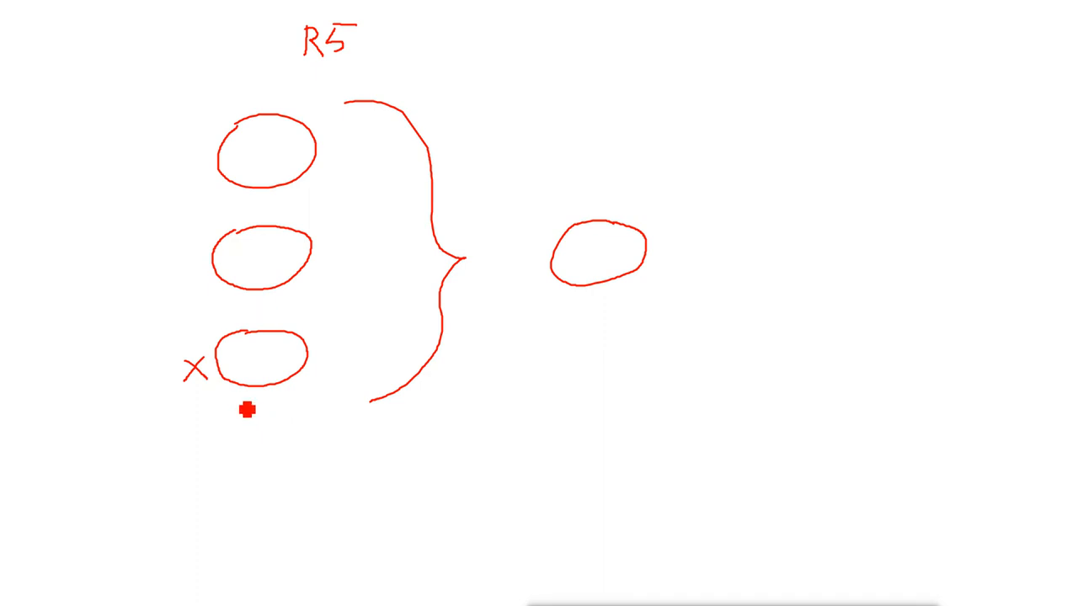
left_click_drag(247, 409, 270, 410)
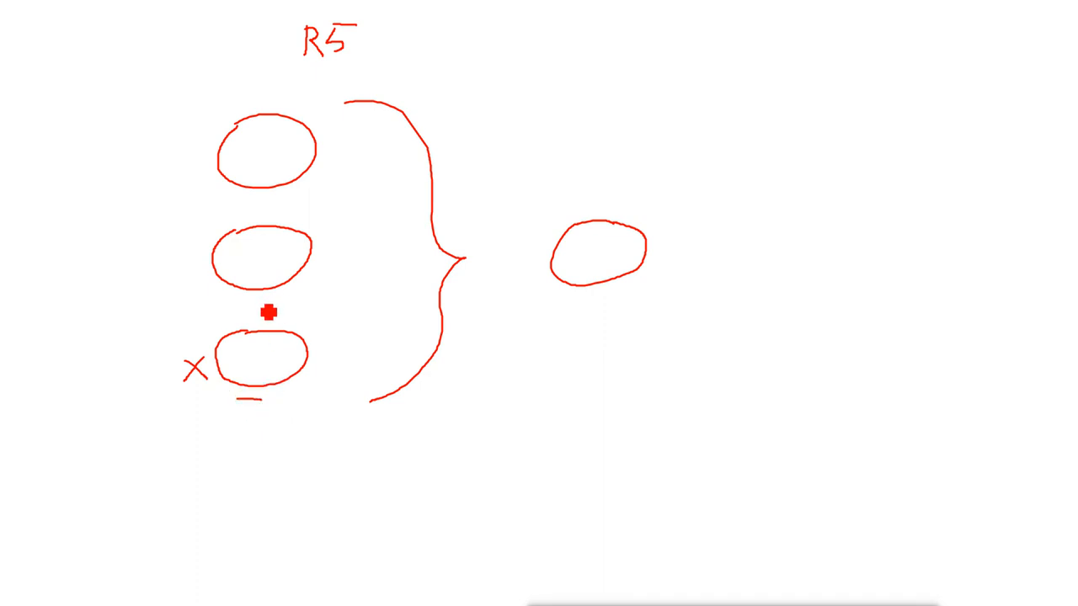
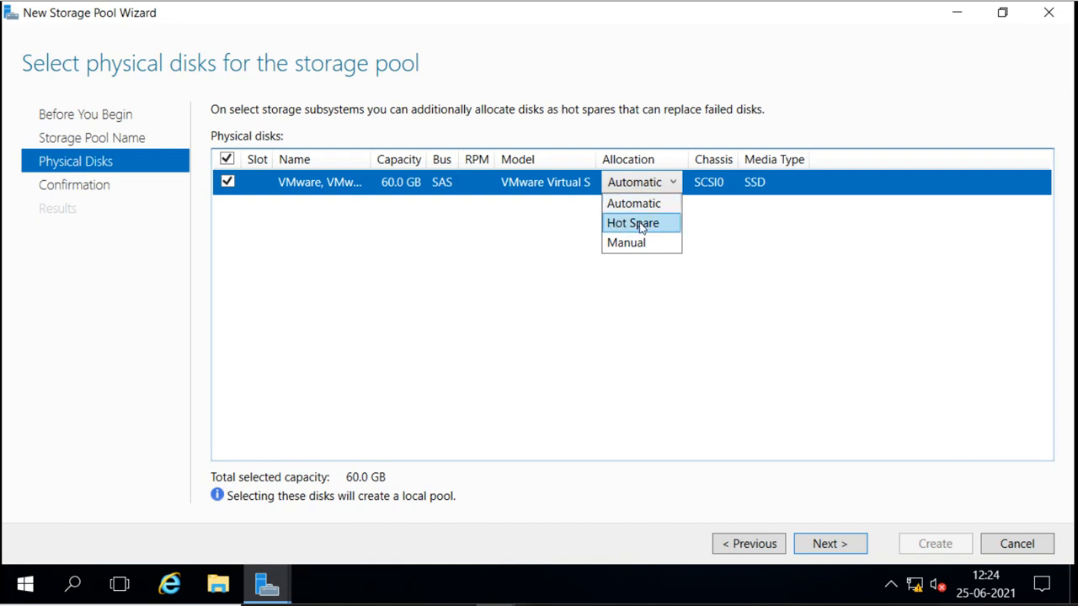
- Keep the disk's allocation as Automatic, create the storage pool pool1, and close the finished wizard
left_click(640, 212)
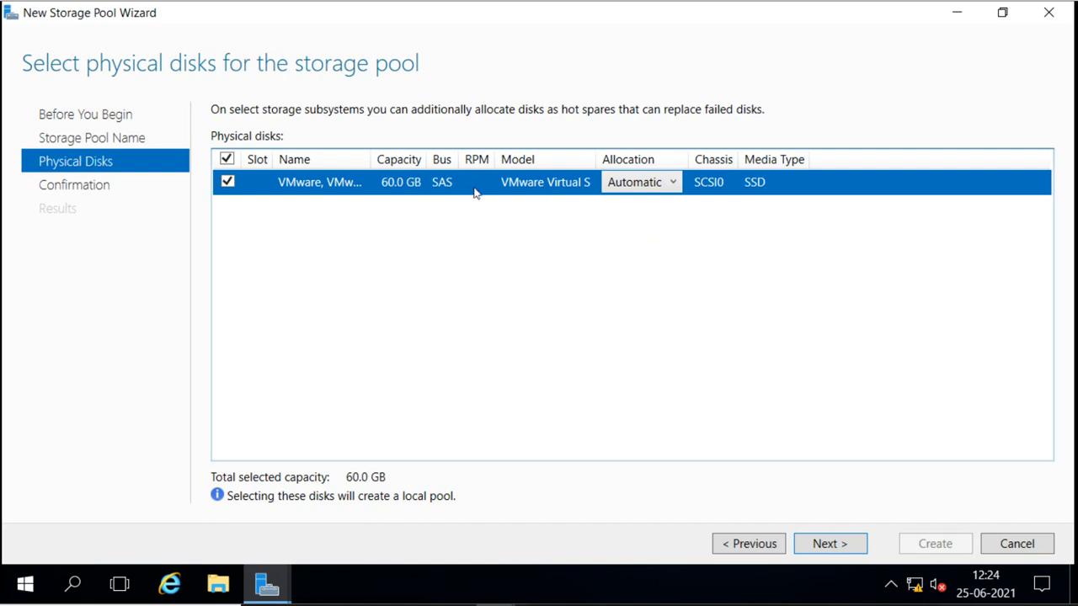
left_click(673, 183)
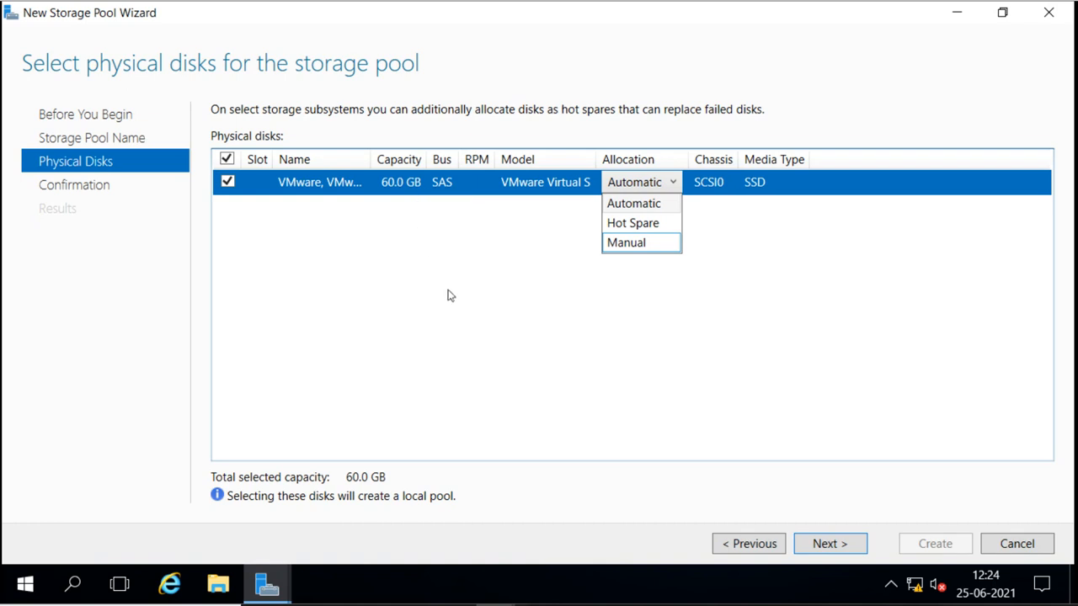
left_click(656, 183)
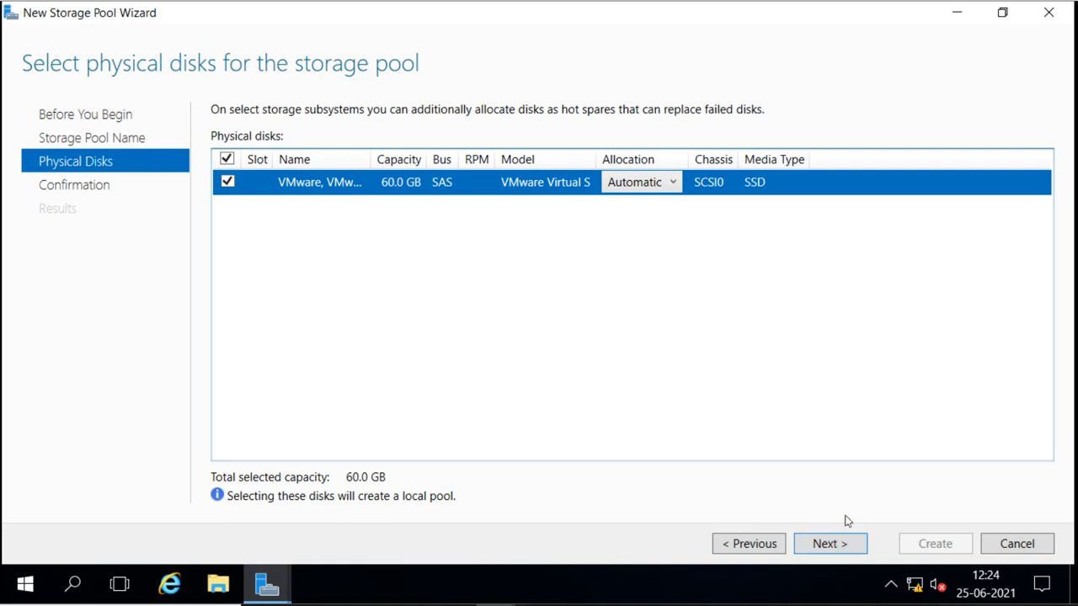
left_click(839, 546)
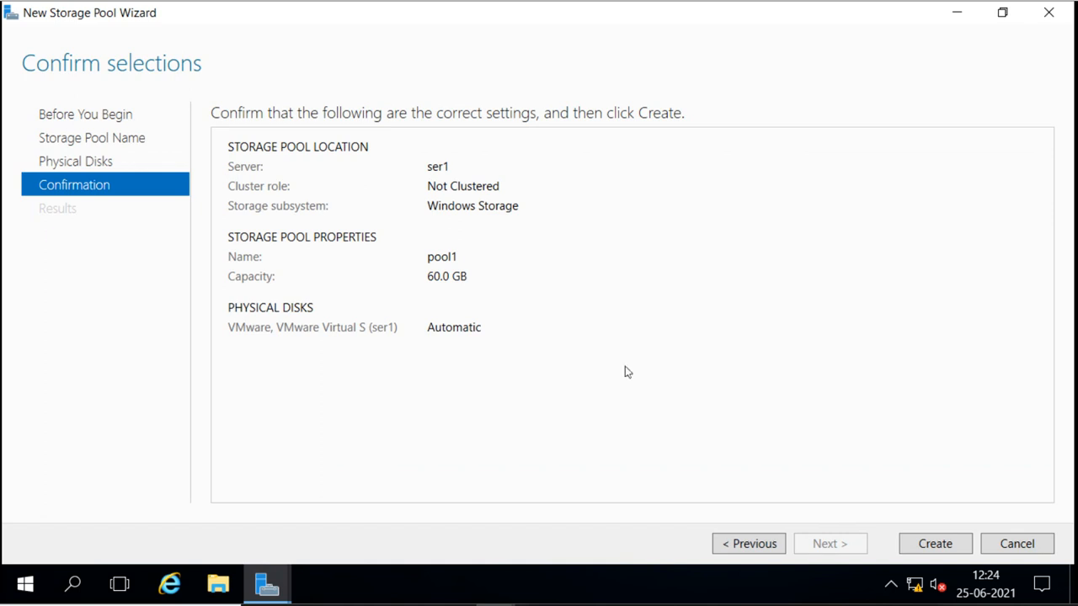
left_click(937, 546)
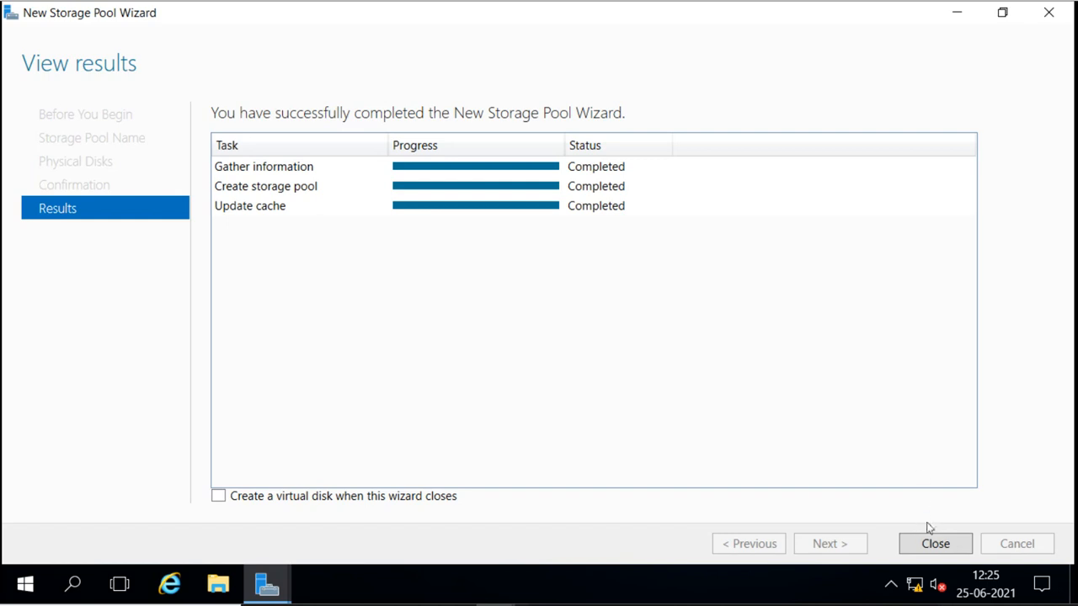
left_click(932, 543)
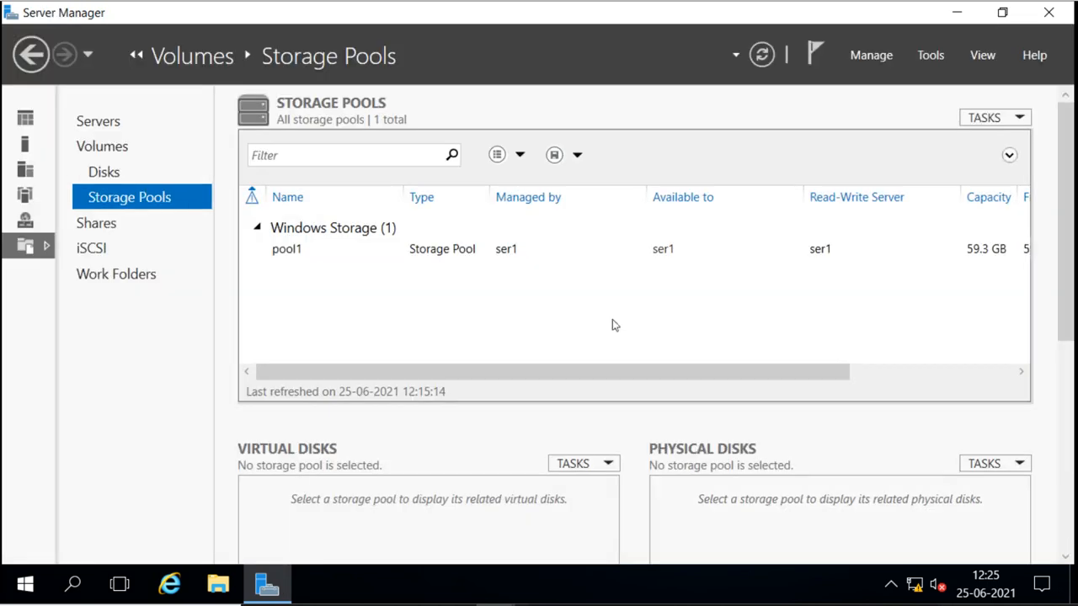
- Select pool1 and review its capacity, free space, virtual disks and member physical disks
left_click(443, 256)
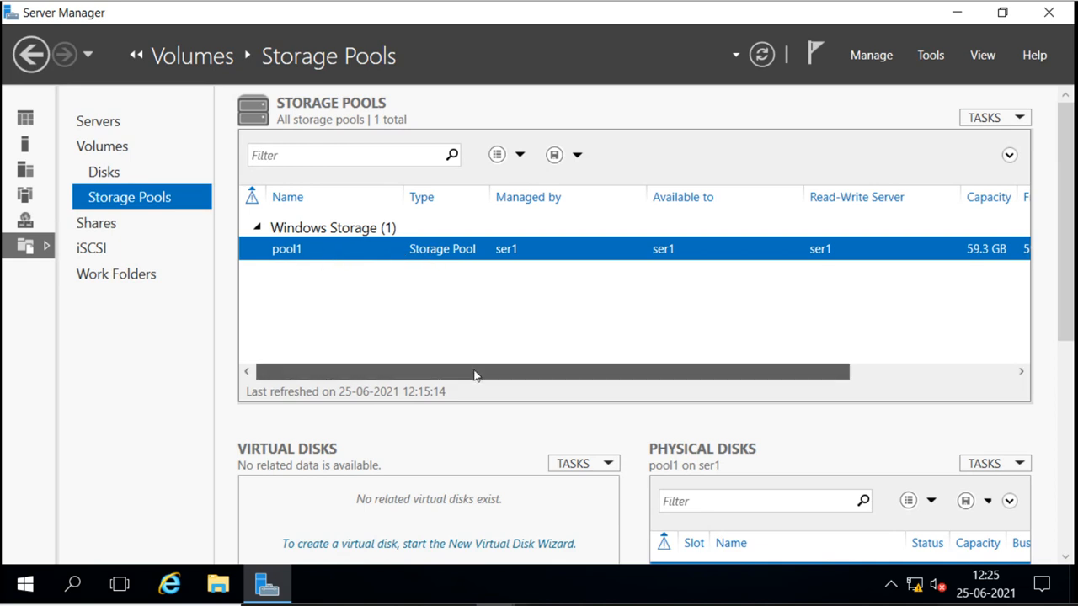
left_click_drag(474, 373, 579, 389)
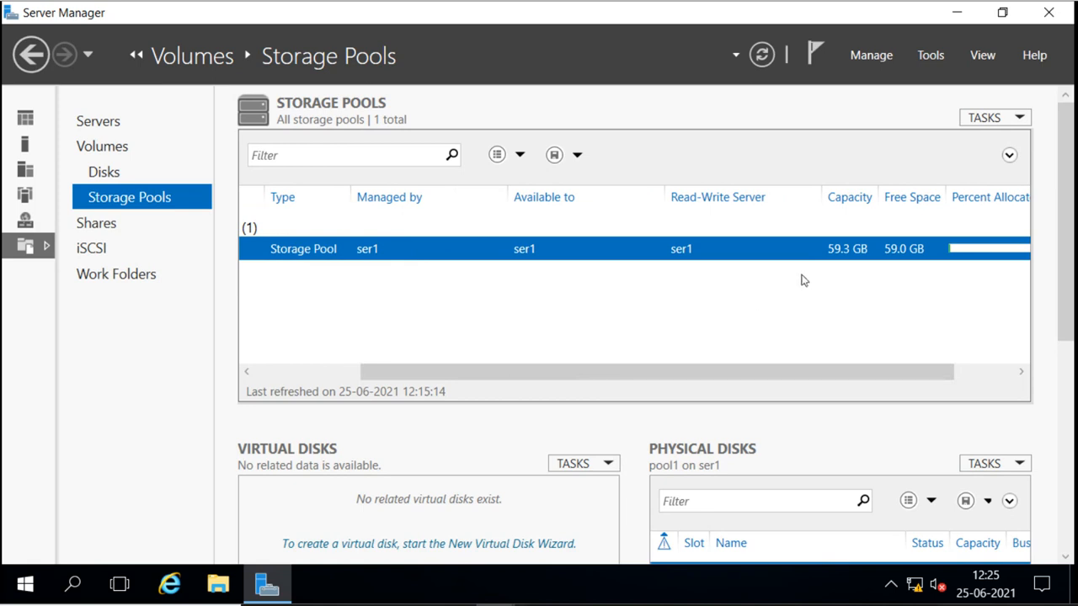
left_click_drag(688, 375, 437, 379)
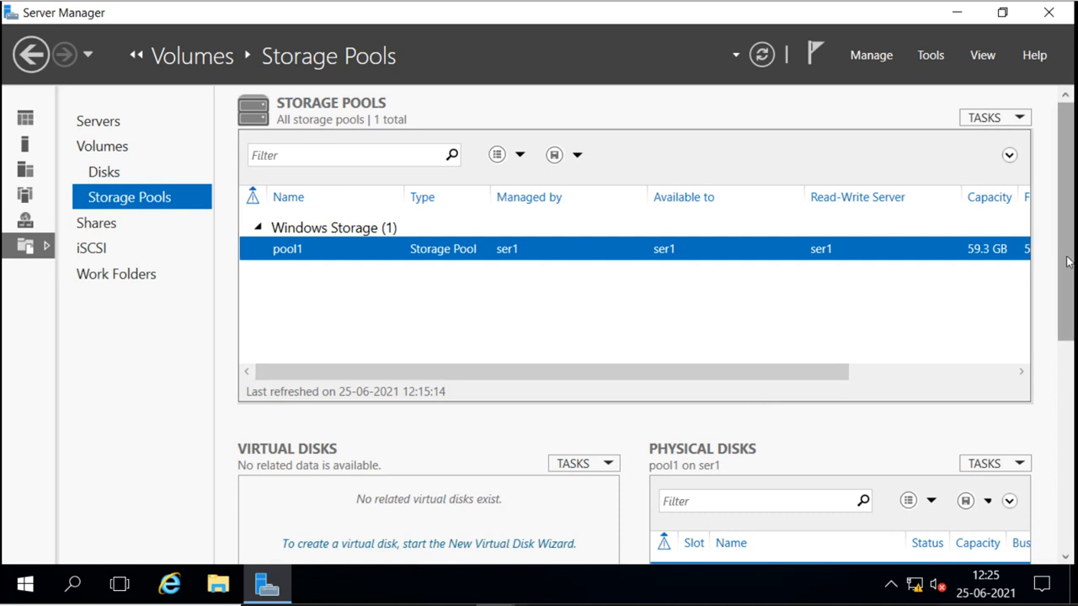
left_click_drag(1066, 261, 1066, 327)
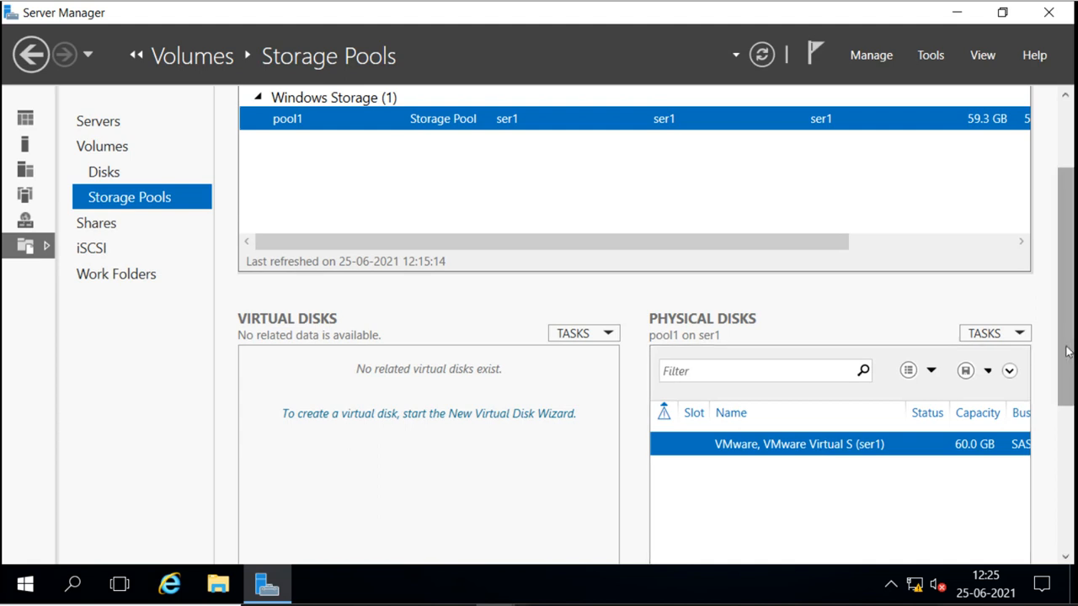
left_click_drag(1066, 352, 1061, 258)
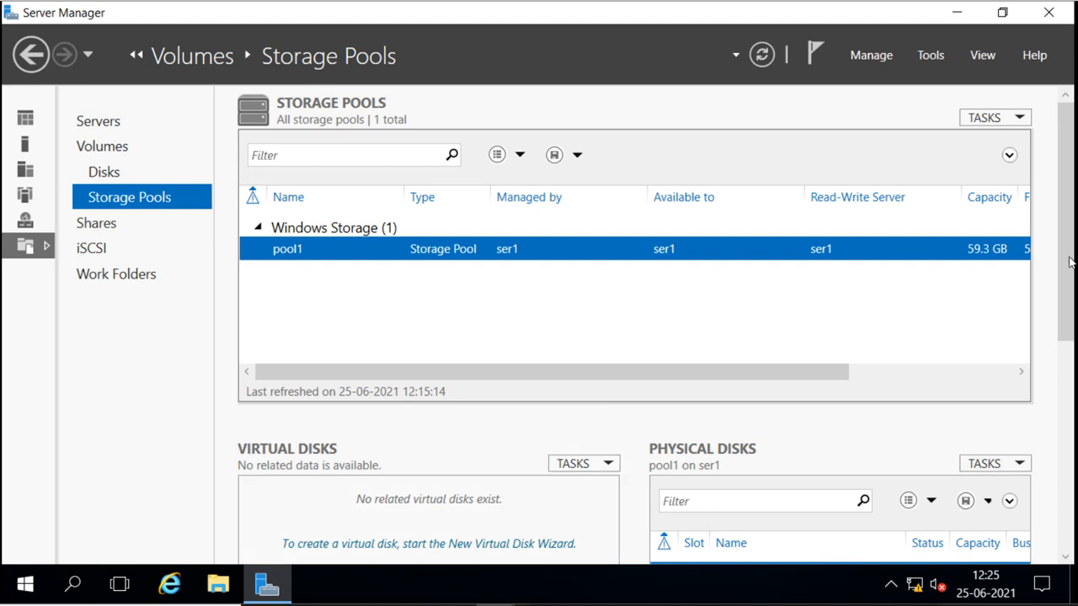
mouse_move(1072, 258)
left_mouse_down()
mouse_move(1071, 321)
mouse_move(1071, 278)
left_mouse_up()
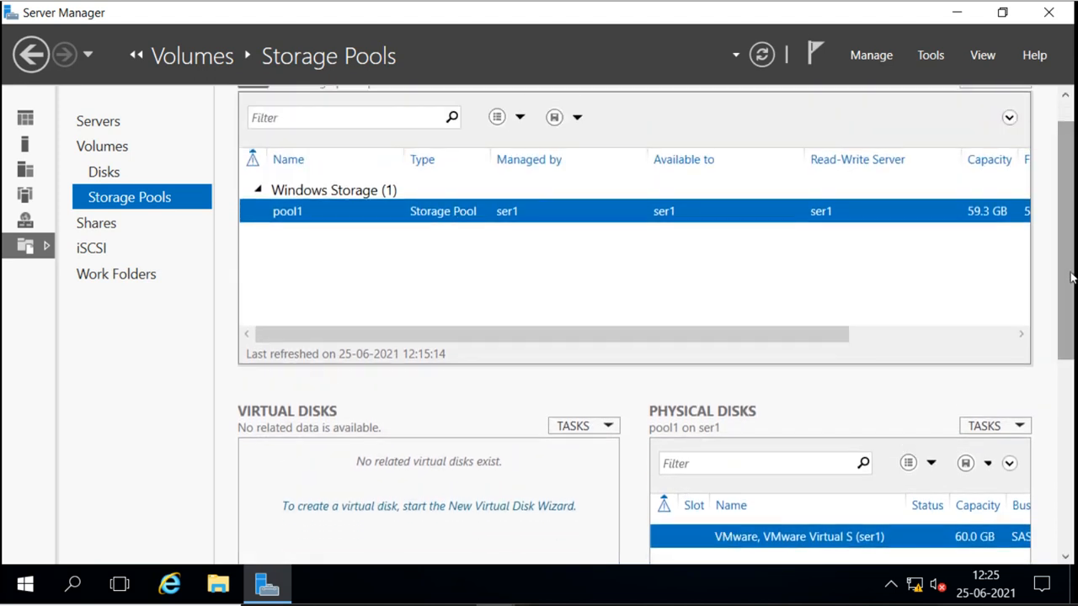
- Check which commands are available for pool1 and for its virtual disks
right_click(410, 216)
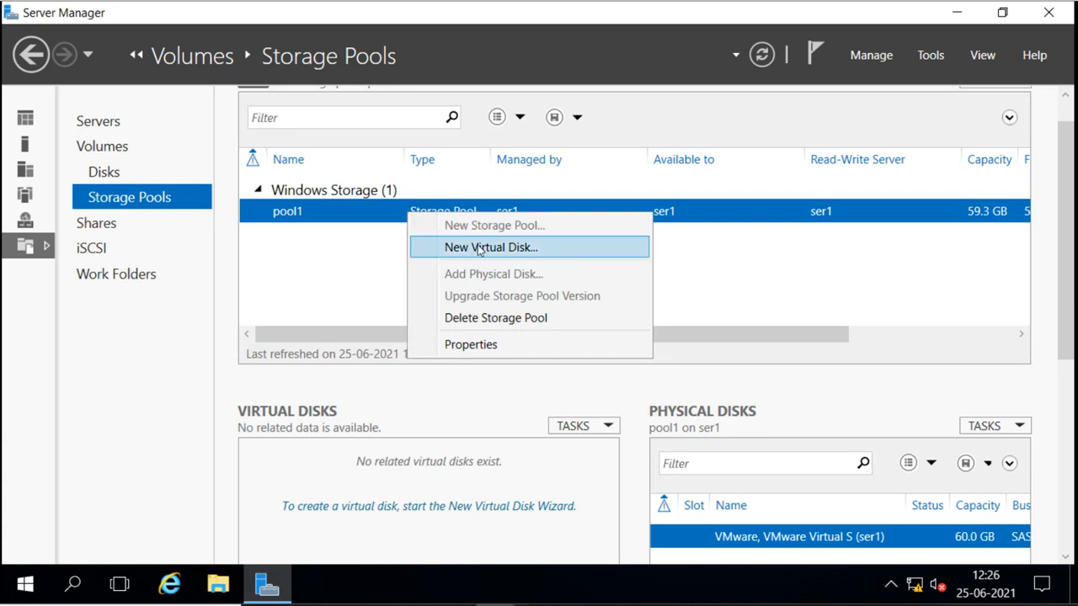
left_click(471, 407)
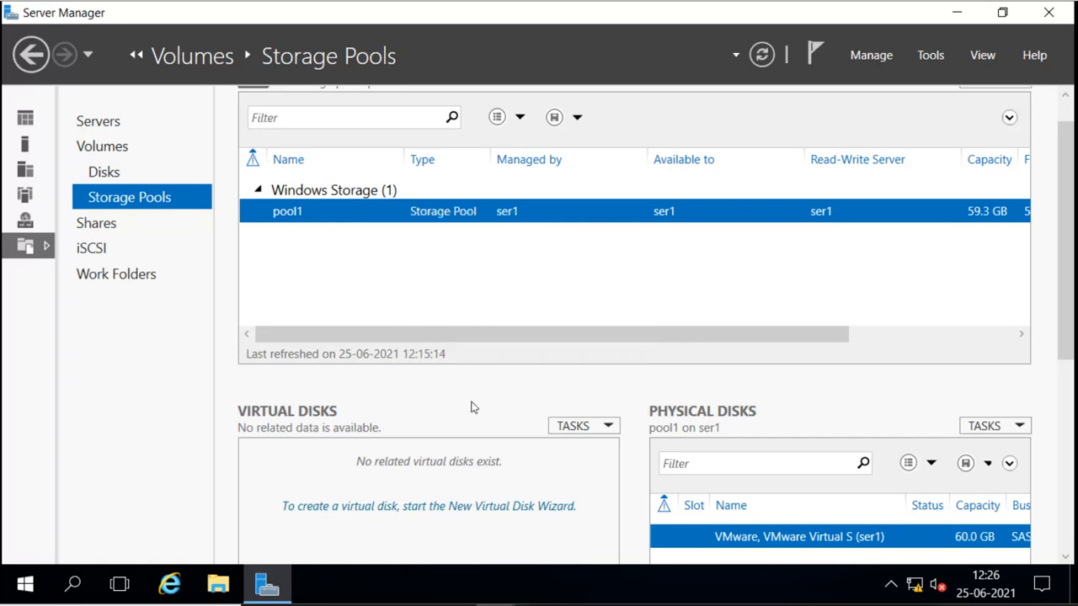
left_click(608, 428)
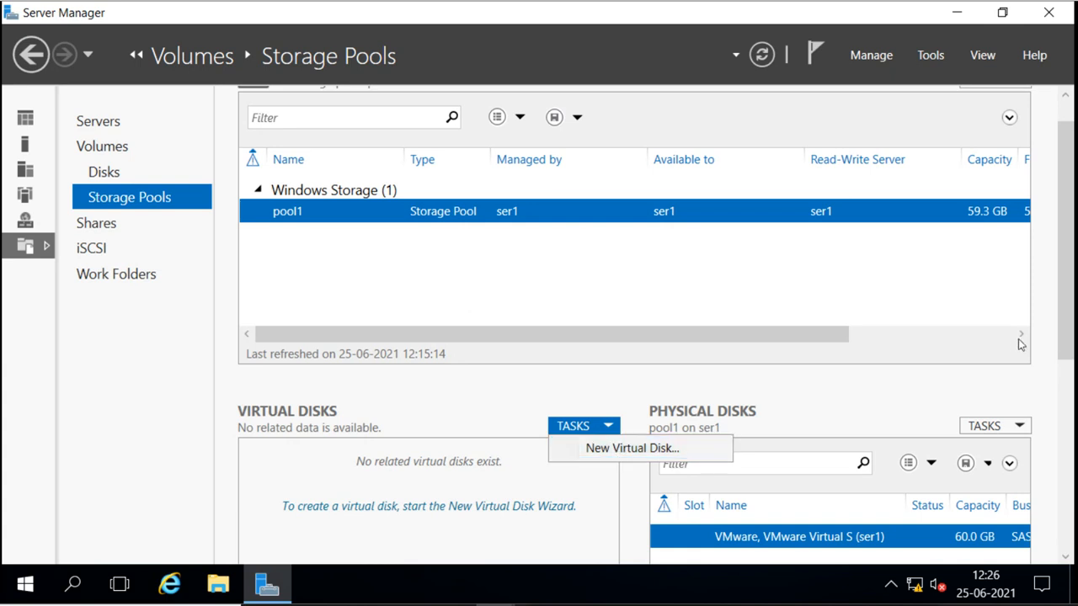
left_click(1065, 341)
scroll(1067, 355, "down", 1)
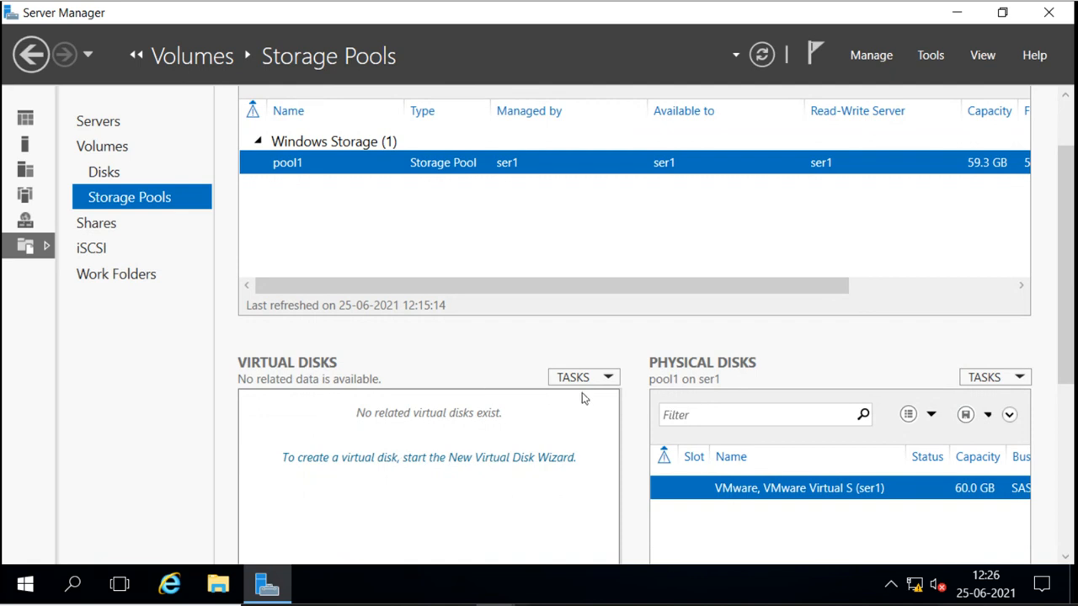
- Start the New Virtual Disk Wizard on pool1, maximize it and proceed past the introduction page
left_click(601, 381)
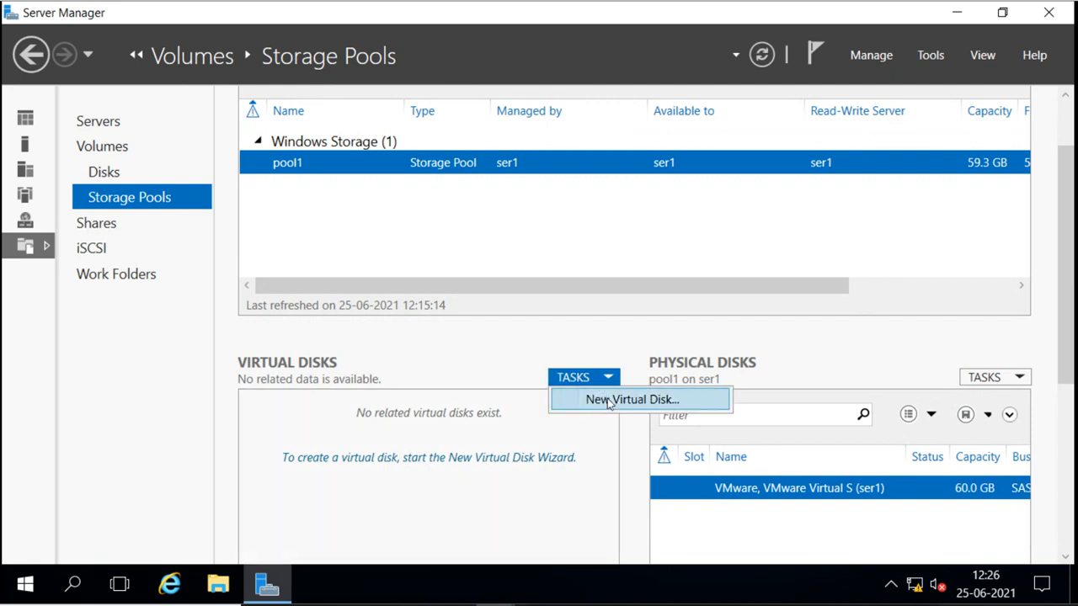
left_click(606, 399)
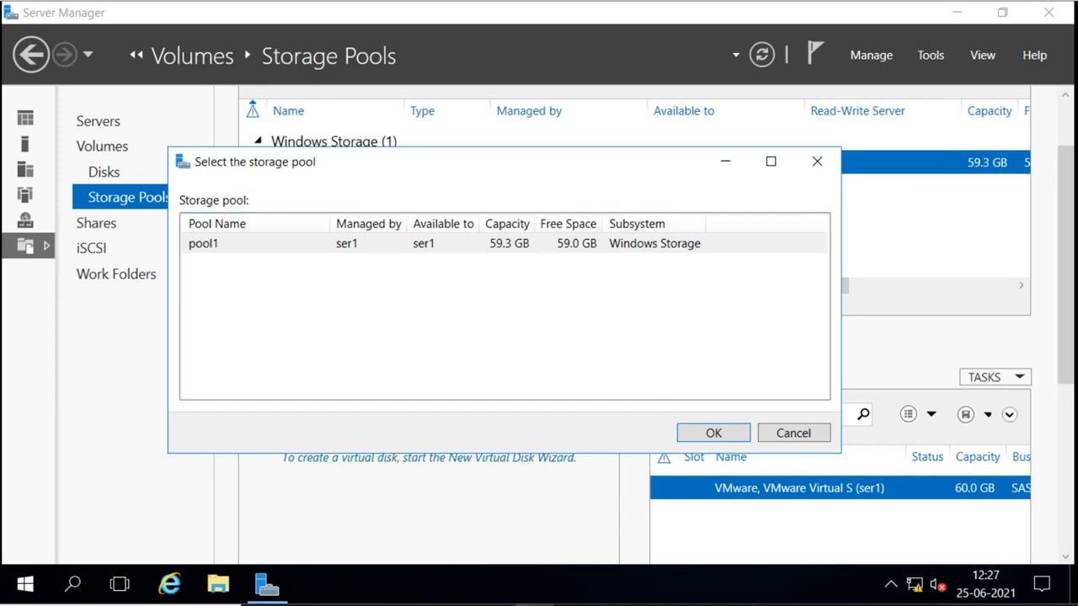
left_click(510, 246)
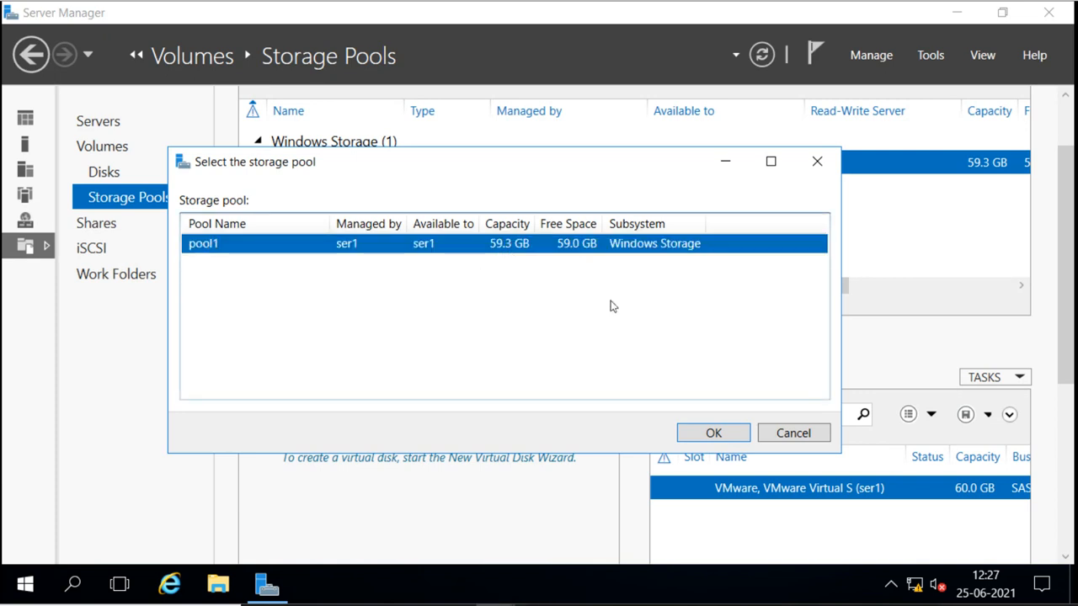
left_click(714, 433)
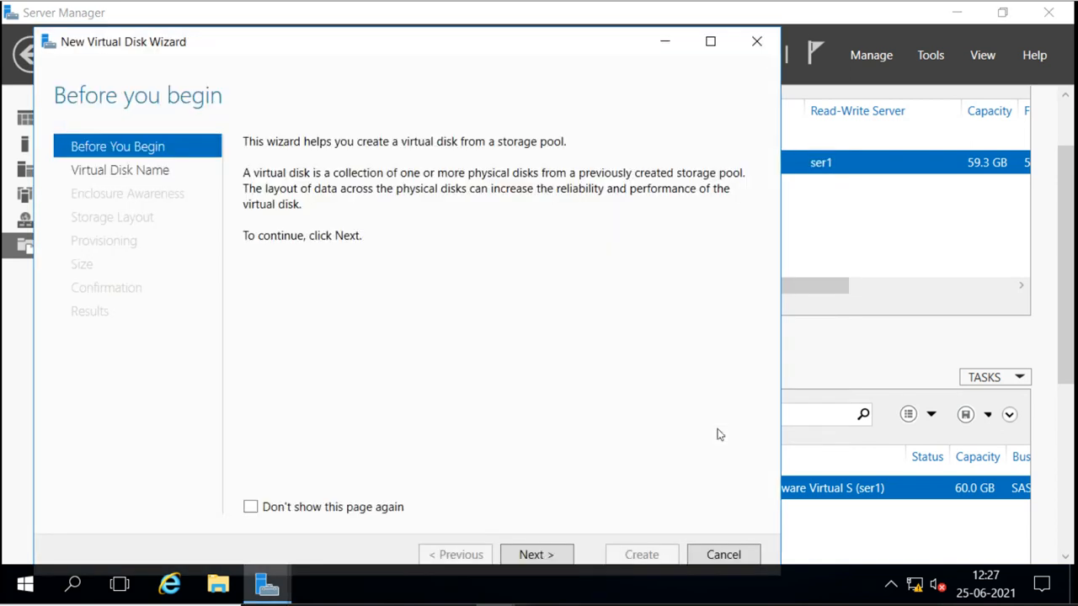
left_click(710, 43)
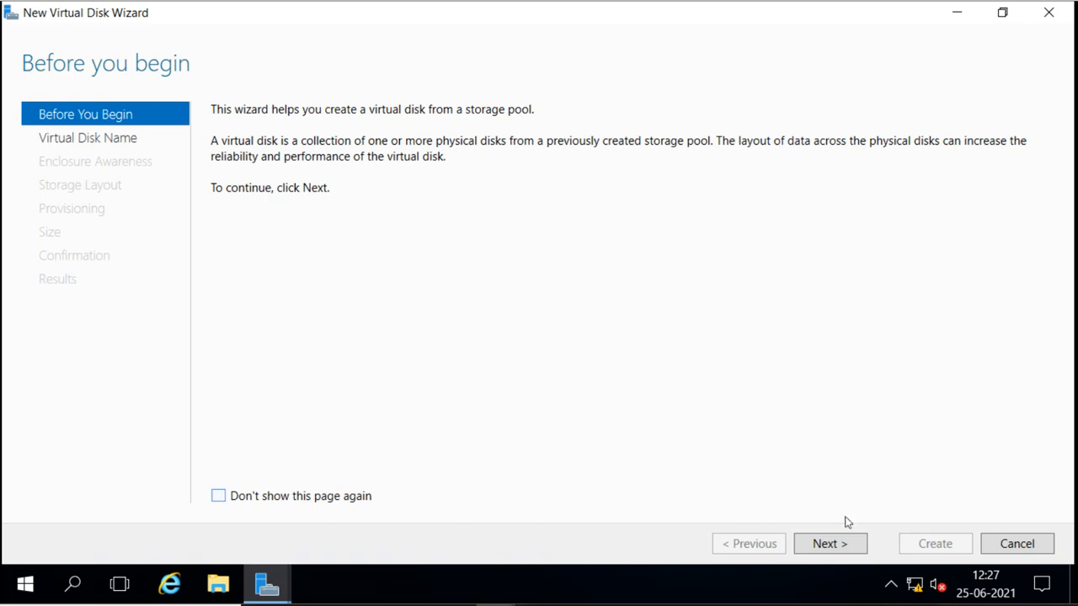
left_click(837, 549)
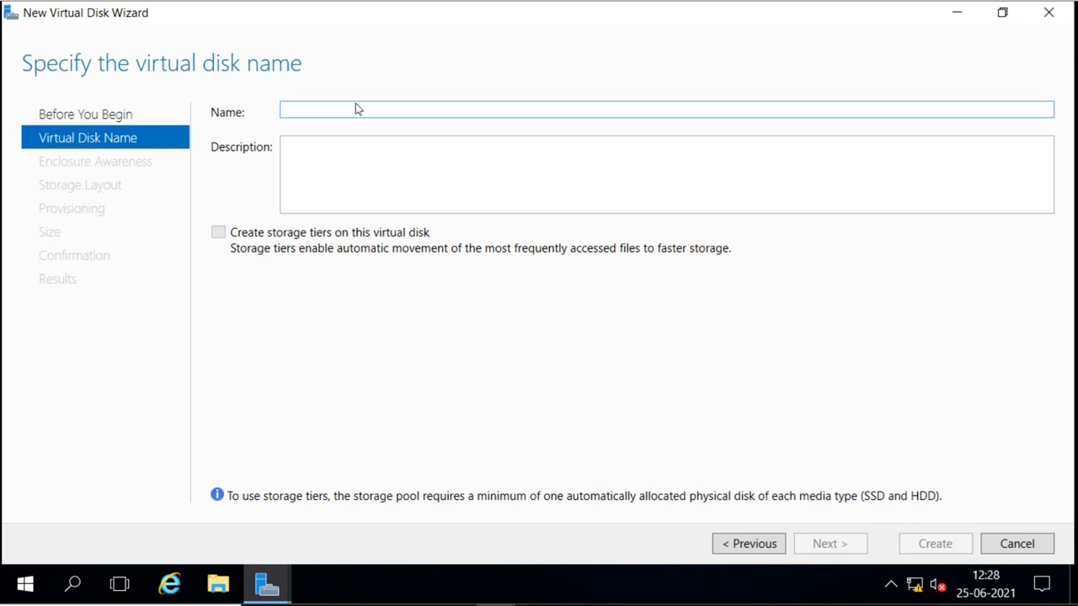
- Name the virtual disk VHD1 and continue past enclosure awareness to the storage layout selection
type("S")
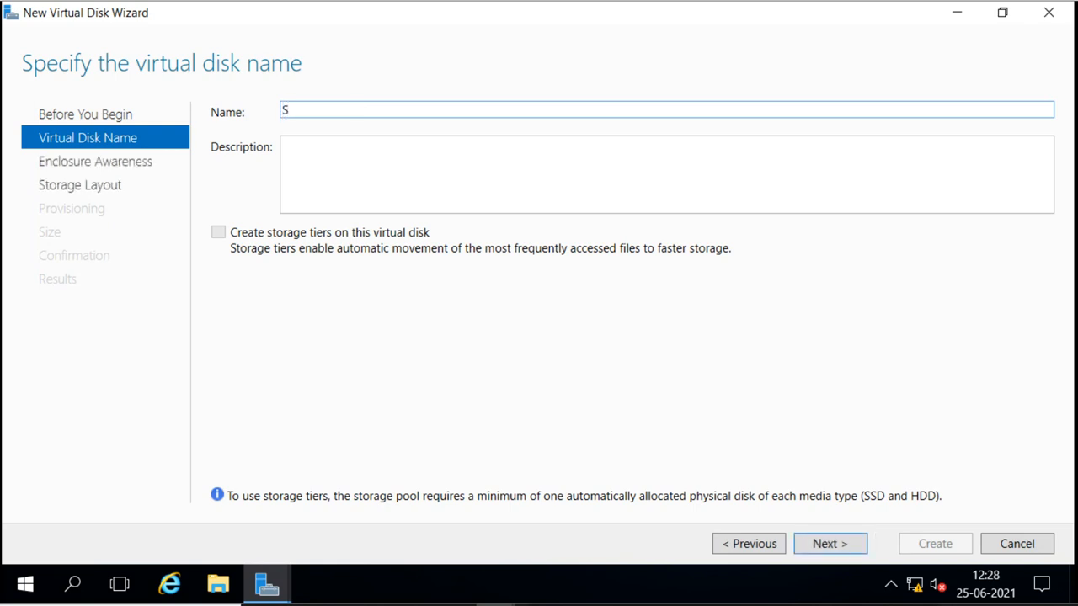
type("D")
key("BackSpace")
type("VHD1")
left_click(827, 545)
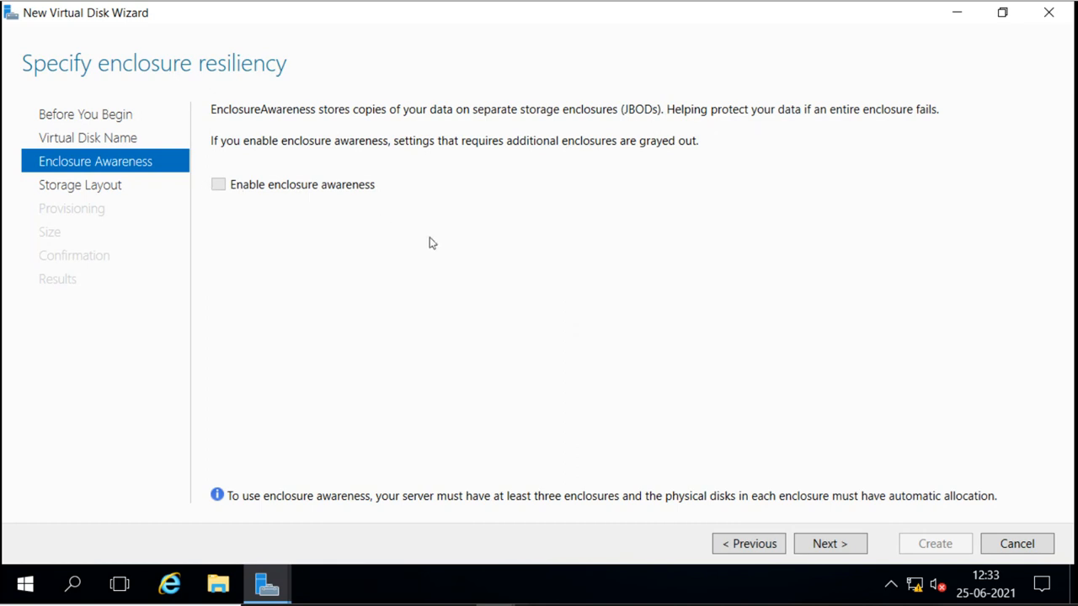
left_click(844, 545)
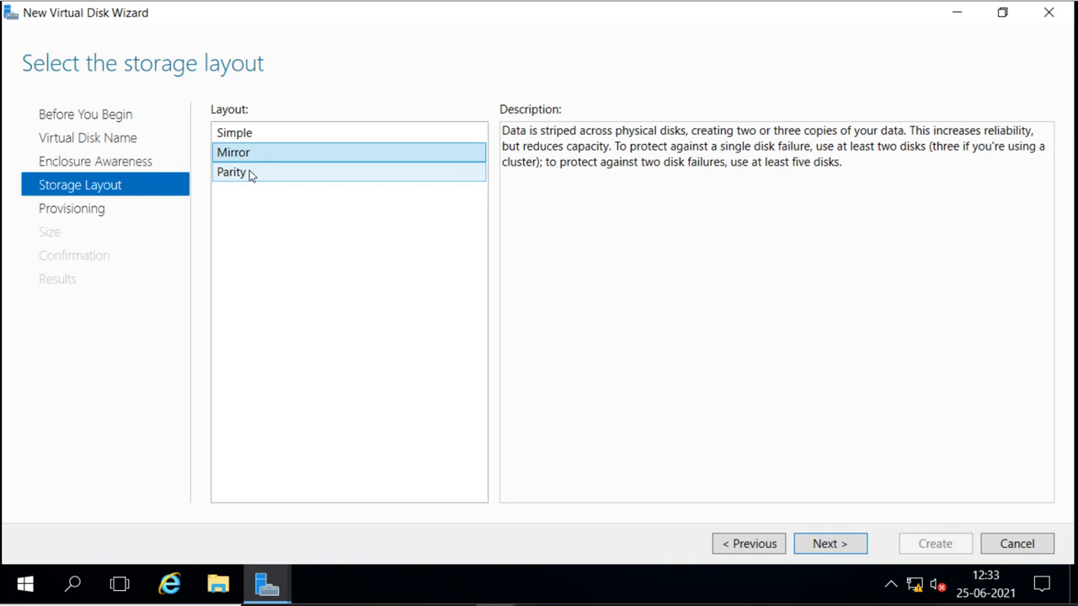
- Review the Simple layout's description, and try to continue with the Mirror storage layout
left_click(256, 134)
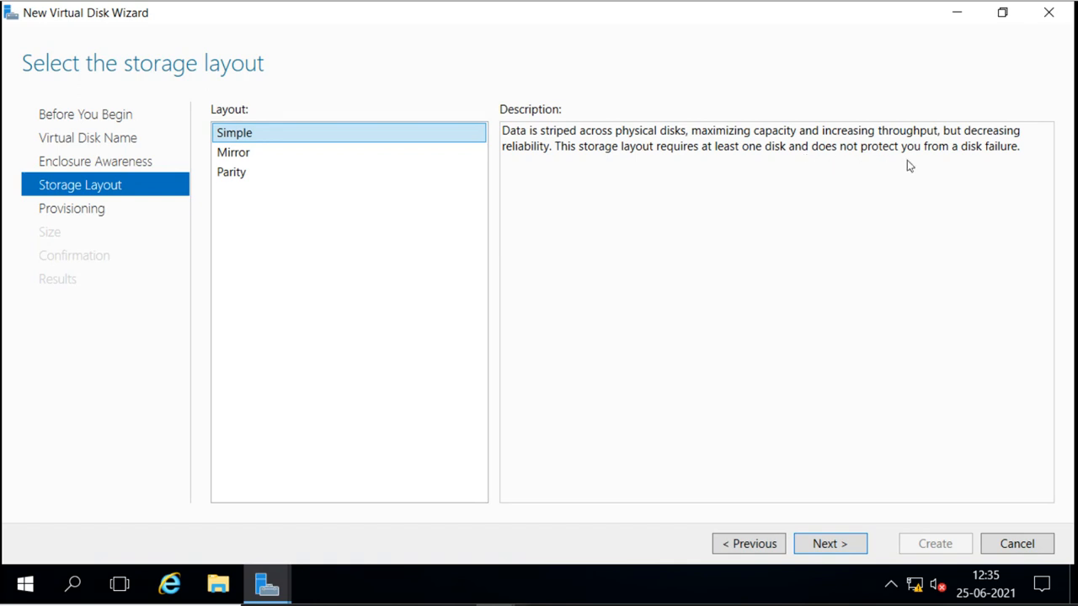
left_click(604, 317)
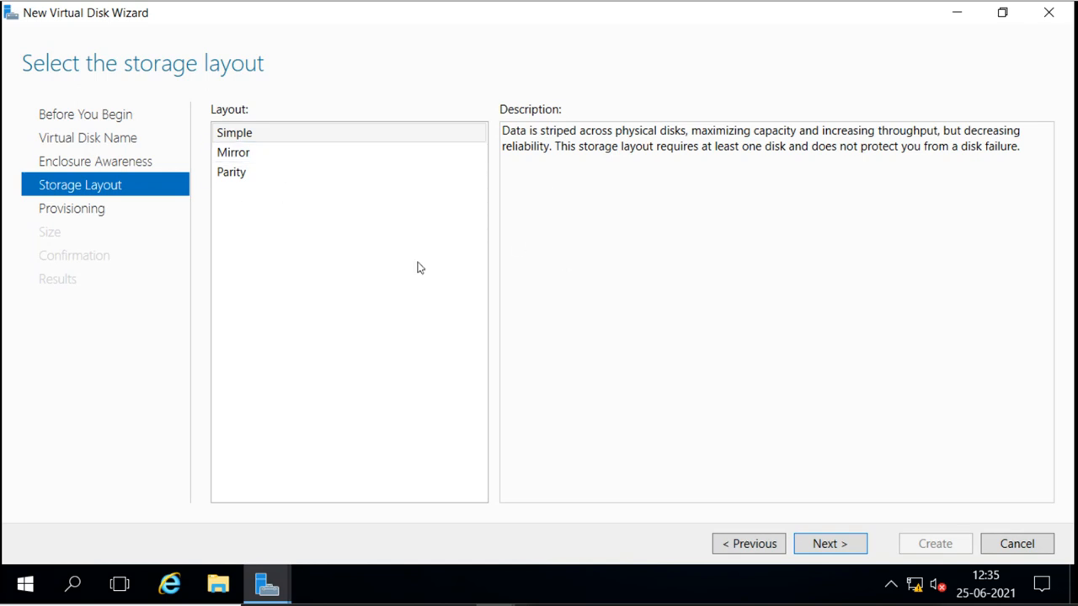
left_click(249, 153)
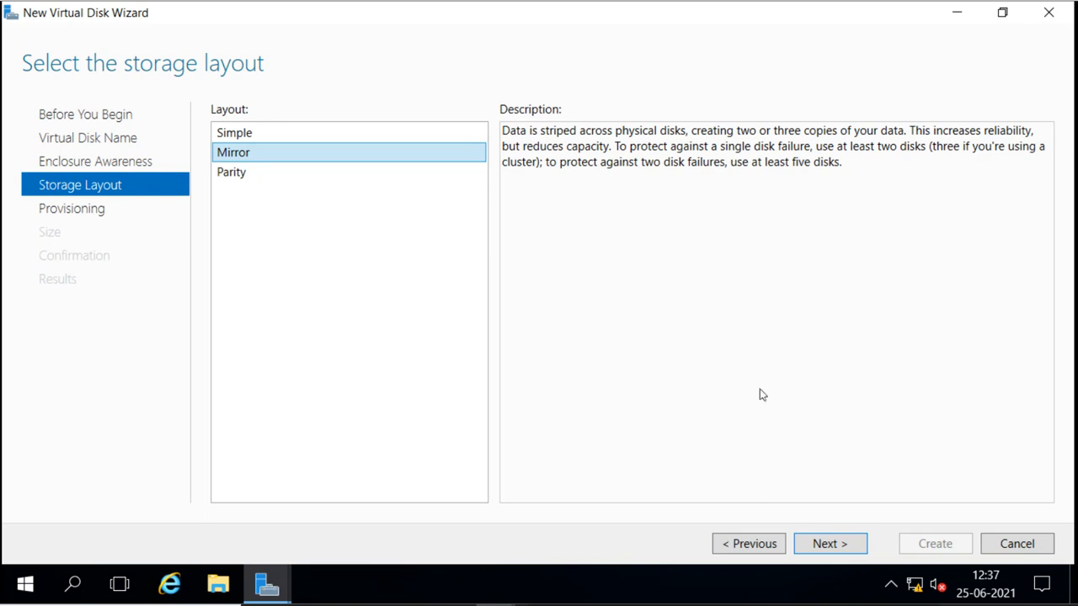
left_click(827, 544)
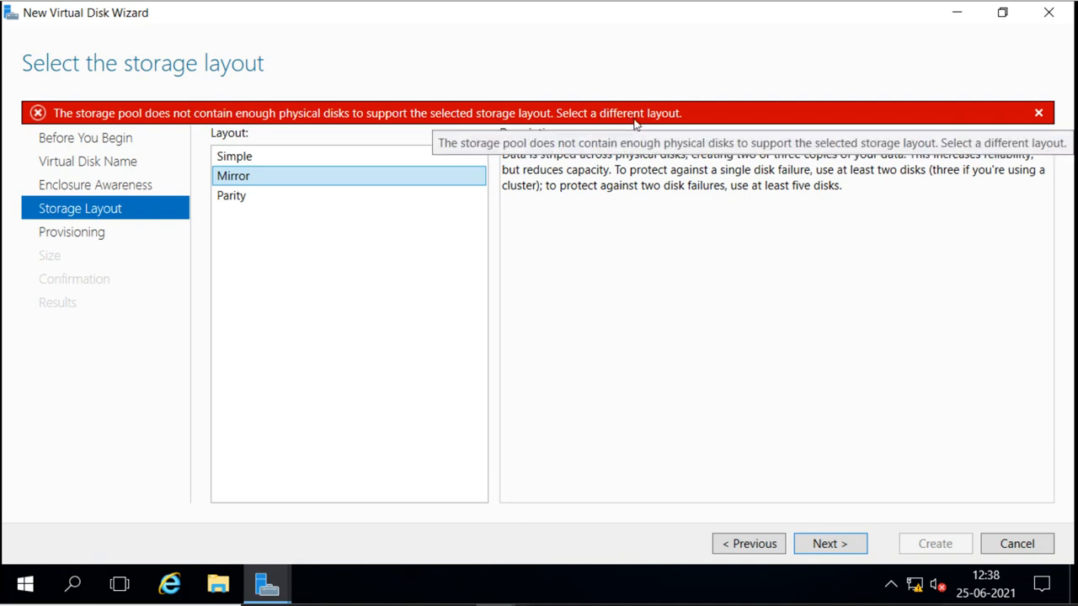
left_click(1038, 114)
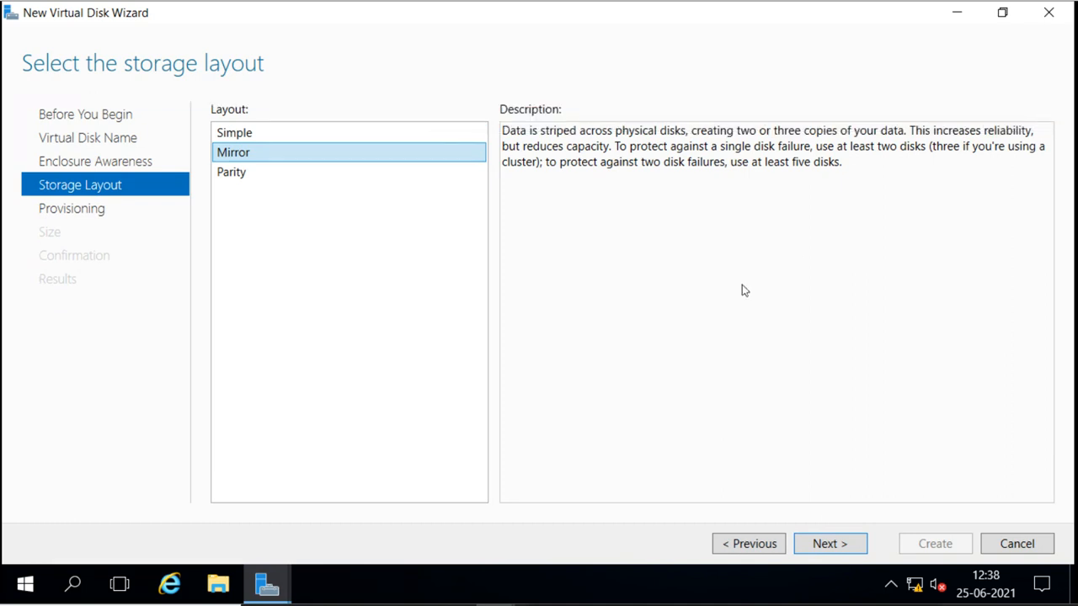
- Try to continue with the Parity storage layout for the virtual disk
left_click(239, 179)
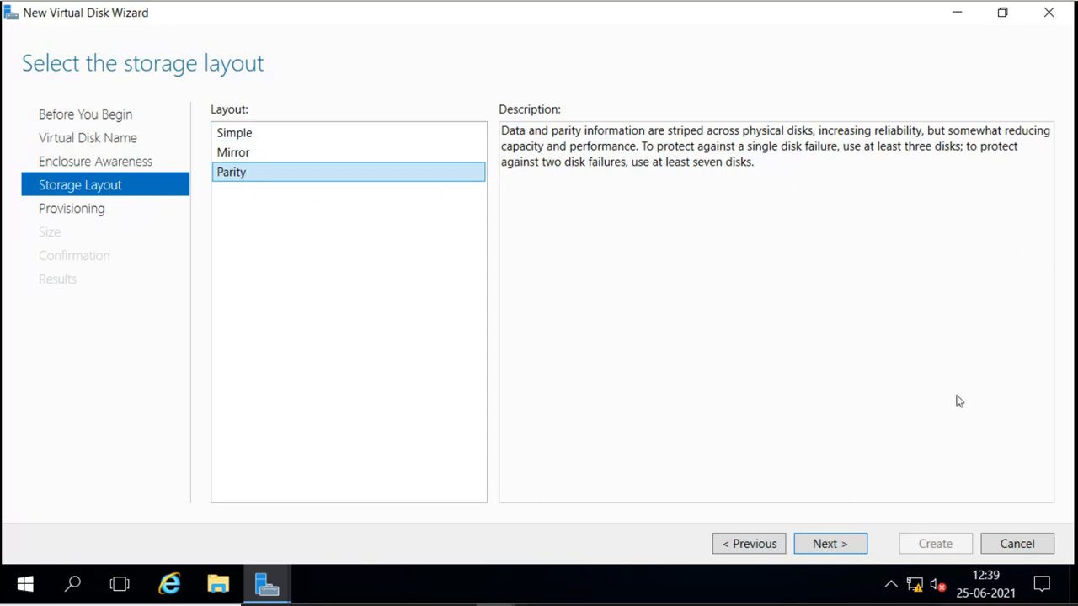
left_click(830, 546)
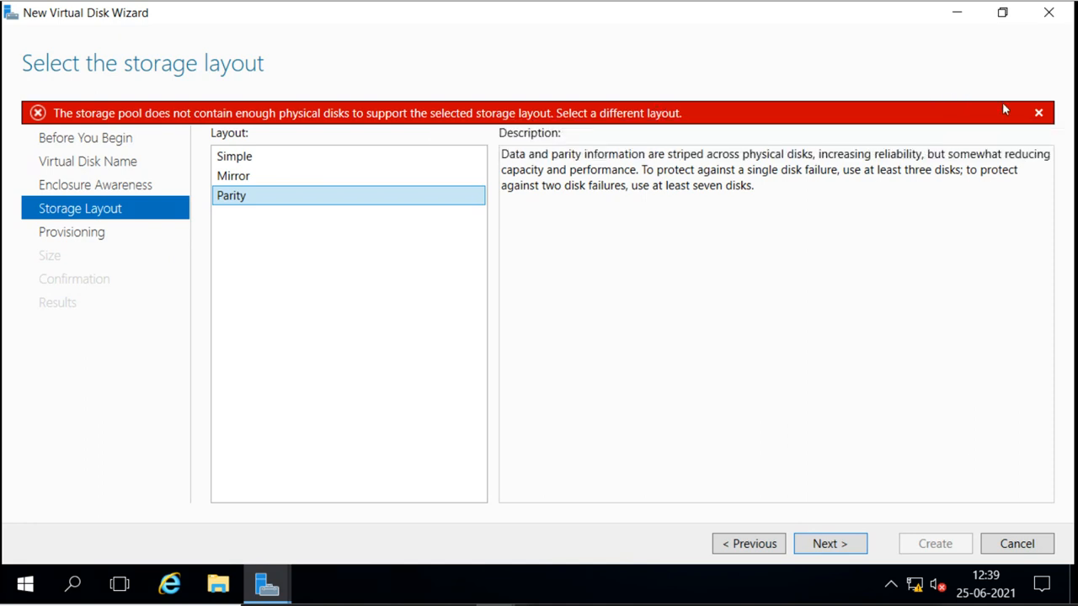
left_click(1039, 113)
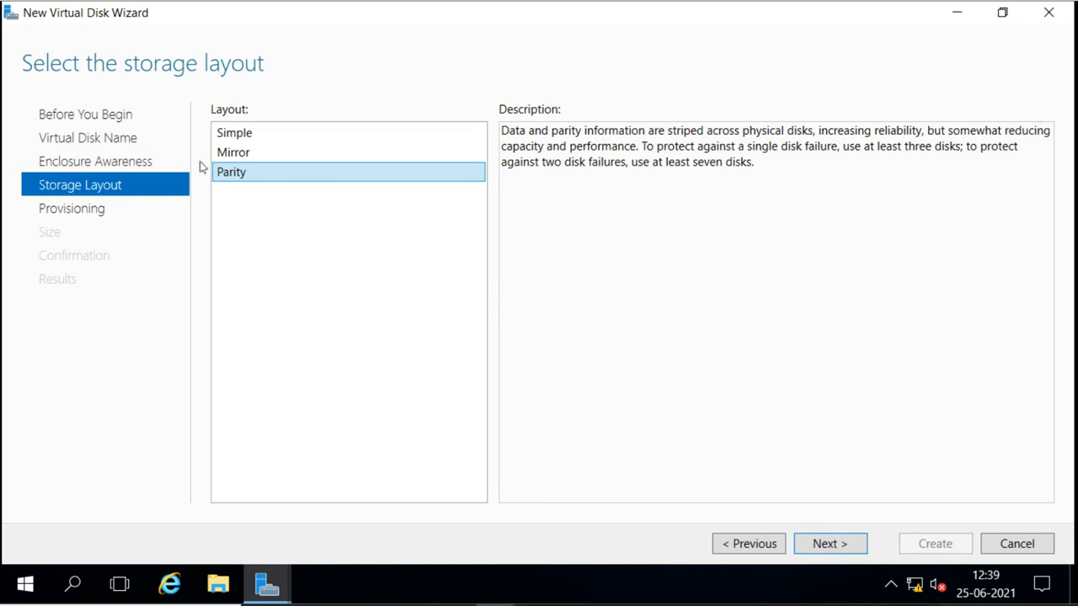
- Choose the Simple storage layout for the virtual disk and continue to the provisioning type
left_click(245, 139)
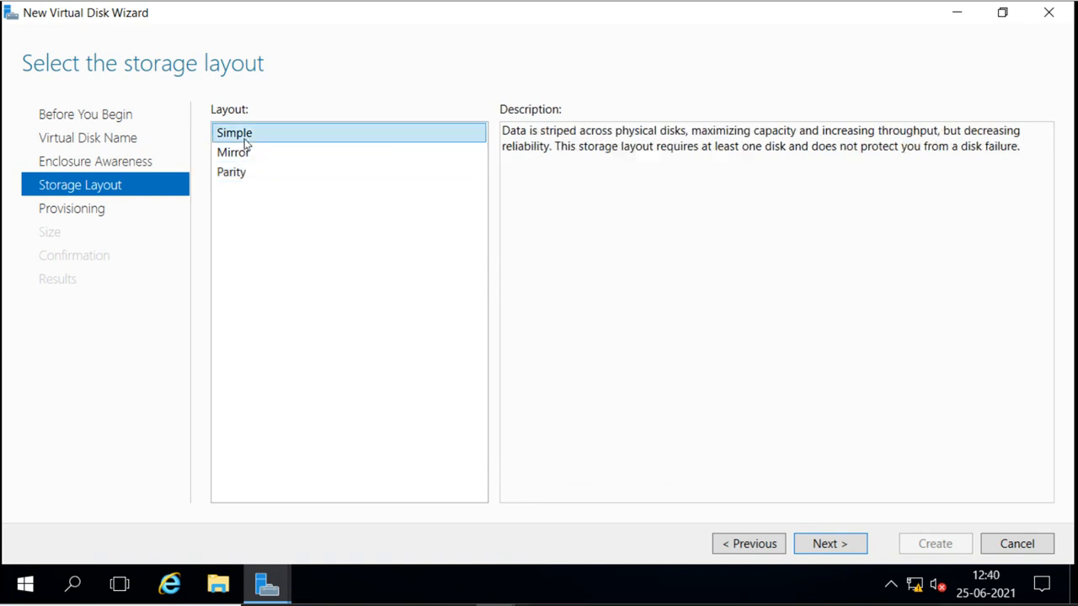
left_click(837, 545)
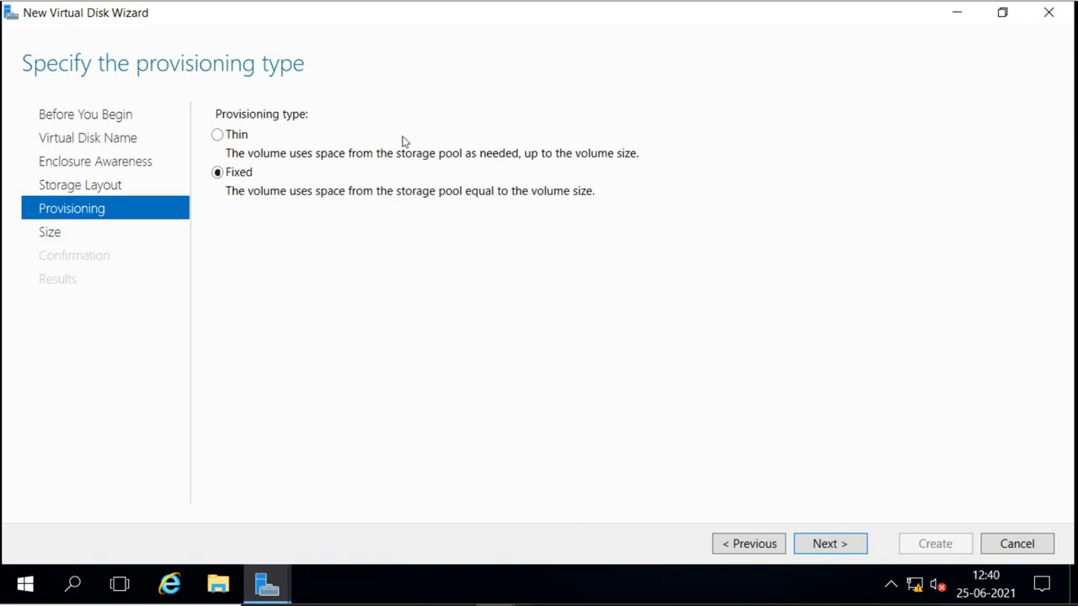
- Compare the Thin and Fixed provisioning types, choose Thin for the virtual disk, and continue to the size settings
left_click(217, 137)
left_click(217, 174)
left_click(218, 136)
left_click(218, 172)
left_click(218, 137)
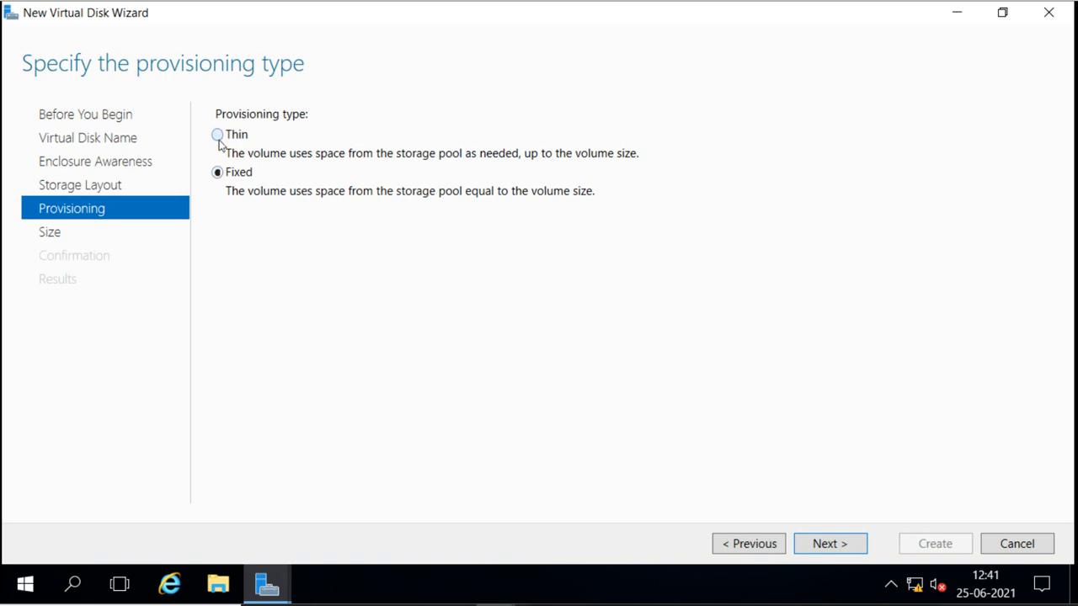
left_click(829, 544)
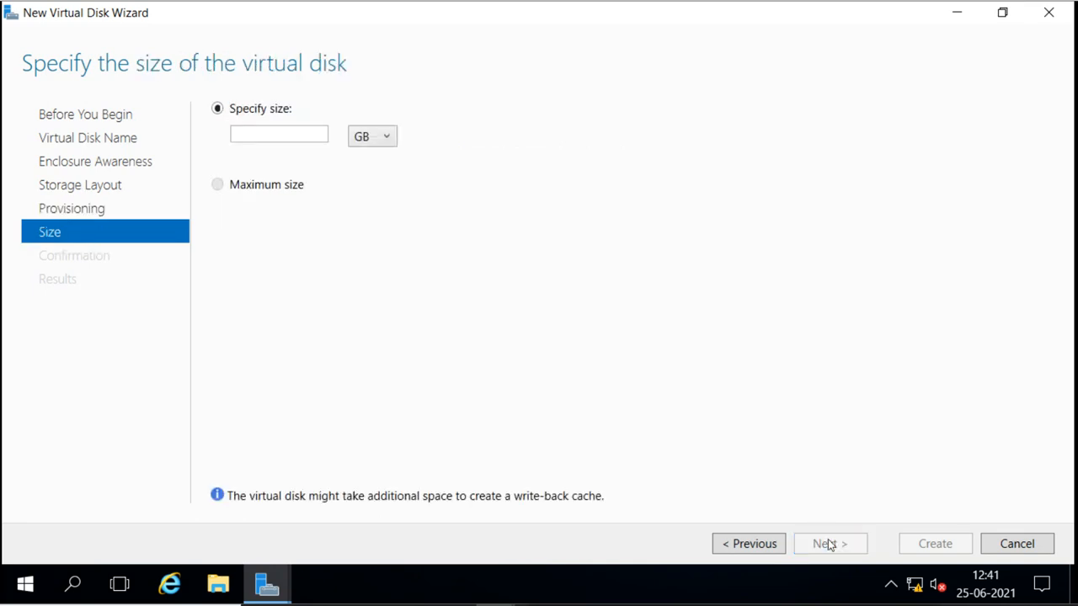
- Create the virtual disk with a size of 10 GB and finish the wizard without creating a volume on closing
left_click(295, 141)
type("10")
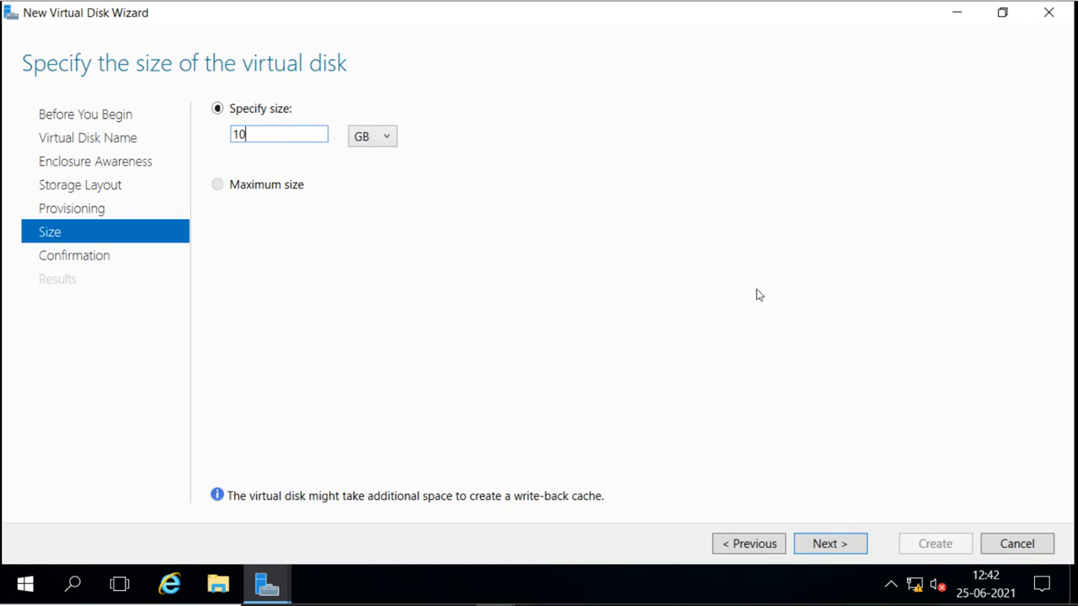
left_click(830, 546)
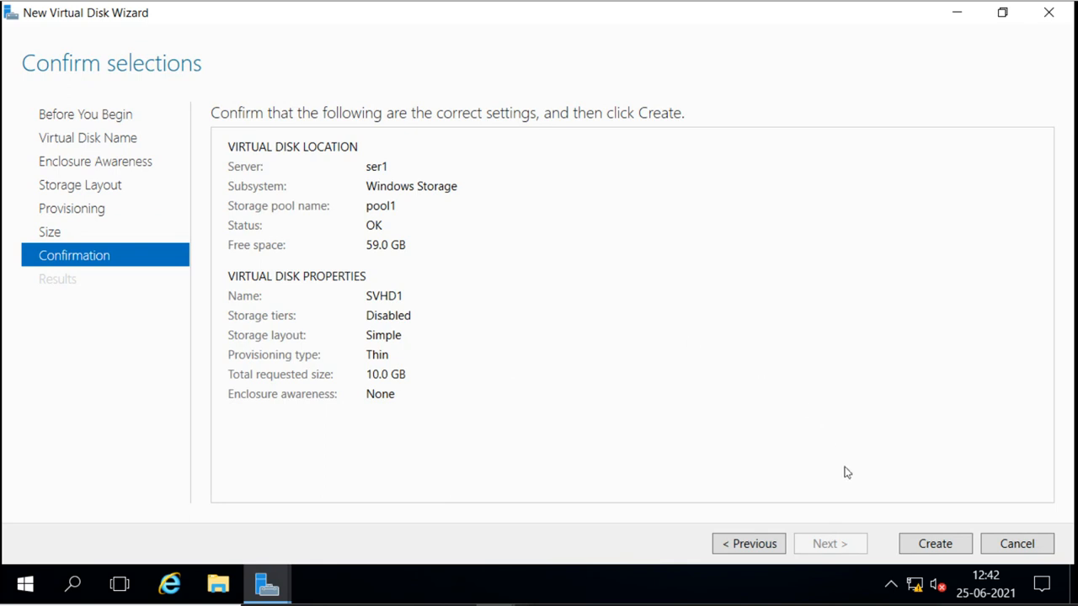
left_click(914, 548)
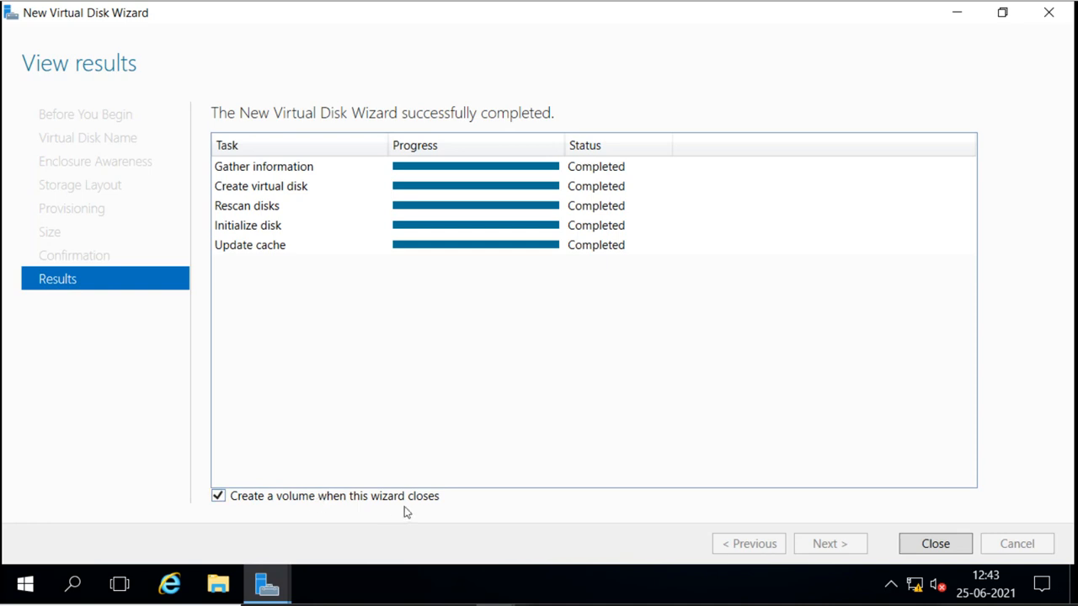
left_click(222, 500)
left_click(933, 544)
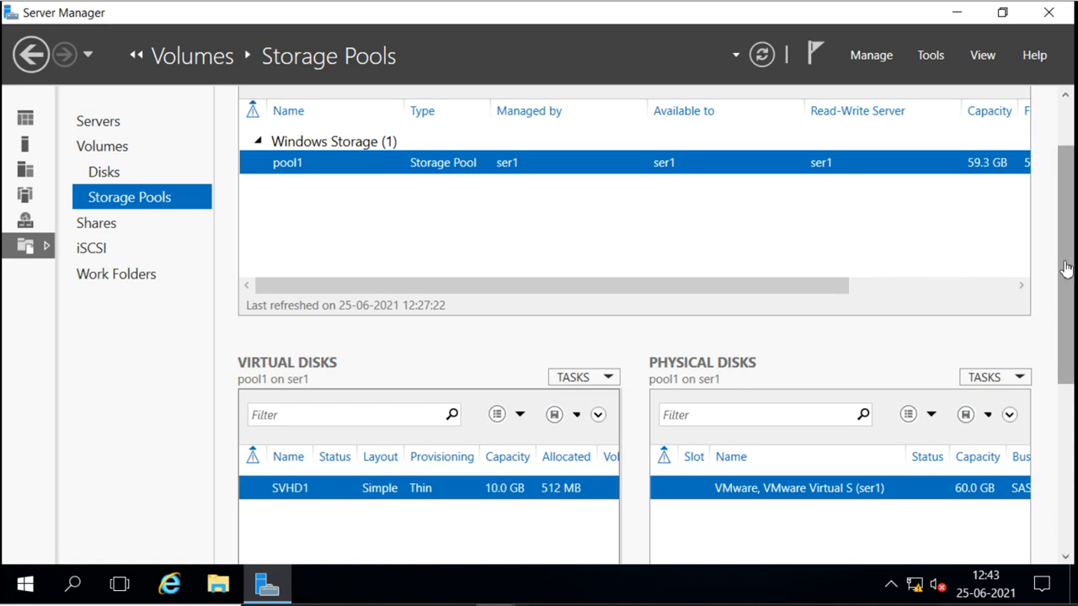
- Examine the new virtual disk SVHD1 in the pool and in the disk list, including its available disk actions
mouse_move(1065, 267)
left_mouse_down()
mouse_move(1066, 330)
mouse_move(1072, 230)
mouse_move(1071, 253)
left_mouse_up()
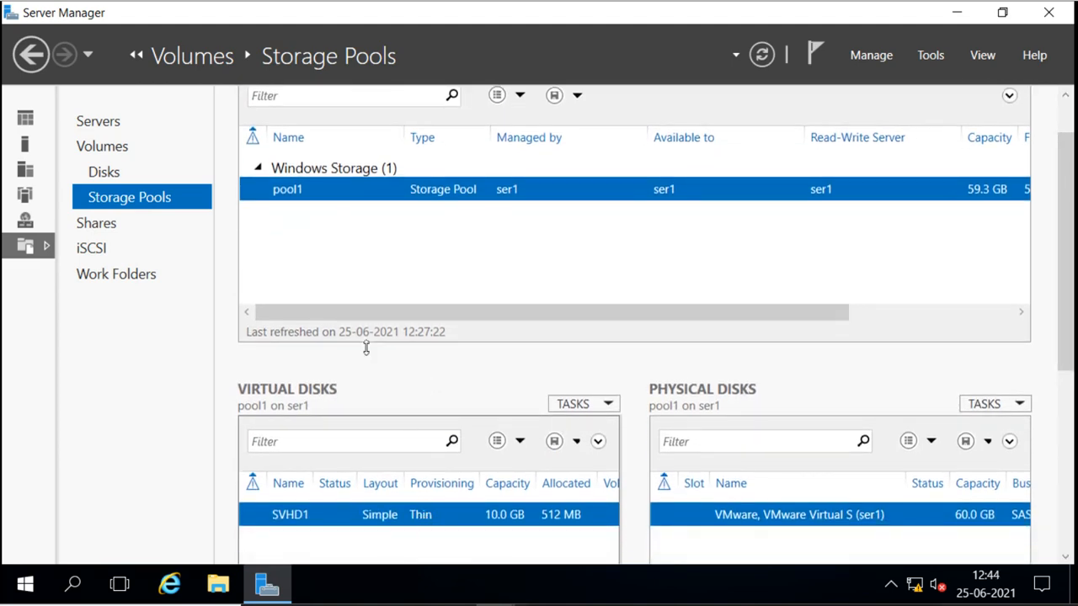
left_click(104, 174)
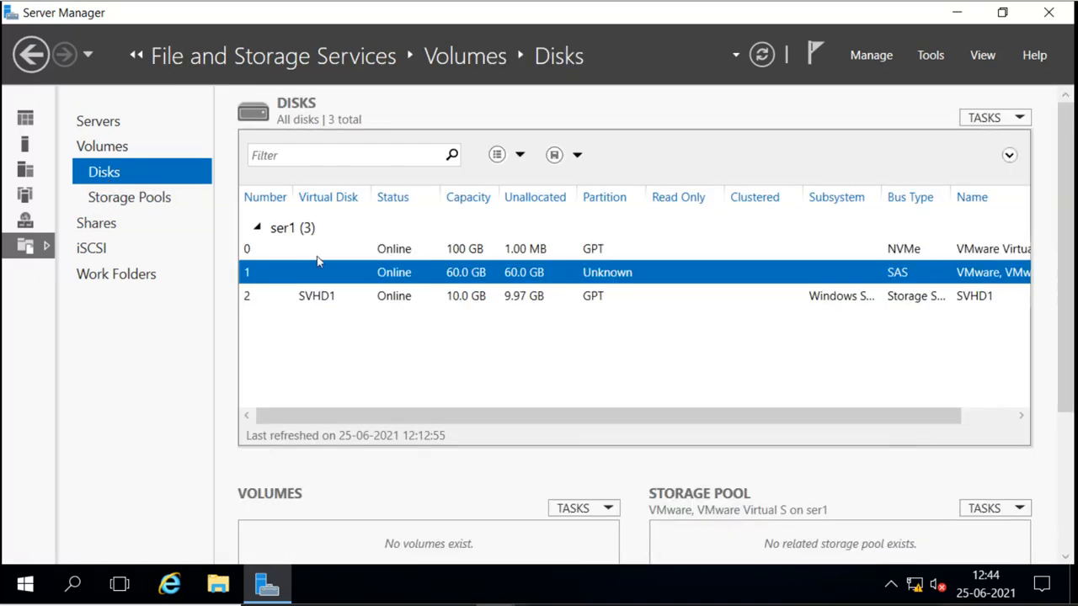
left_click(321, 298)
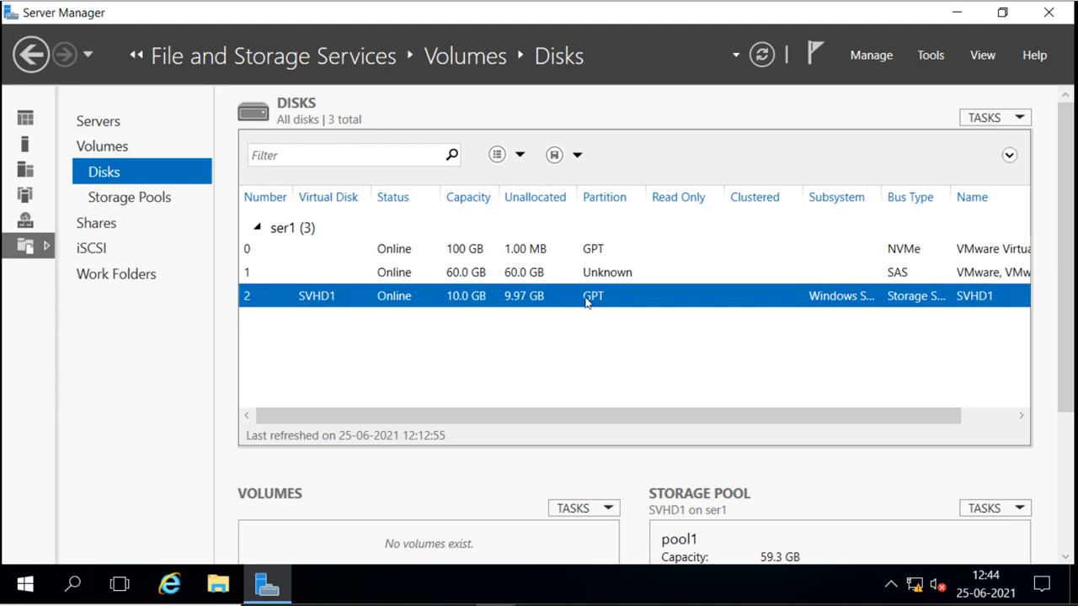
right_click(453, 302)
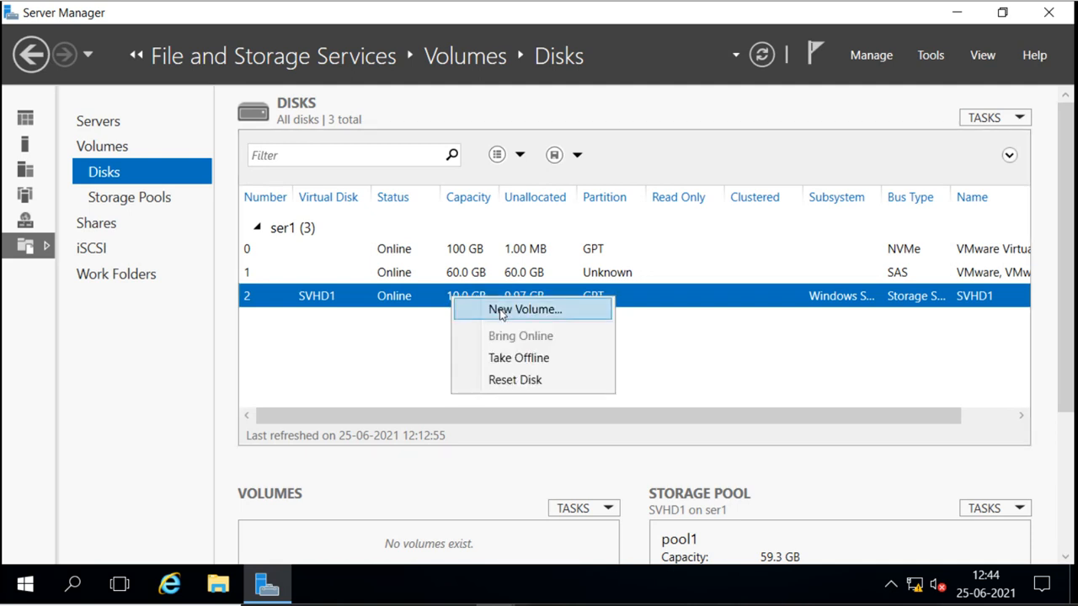
left_click(406, 346)
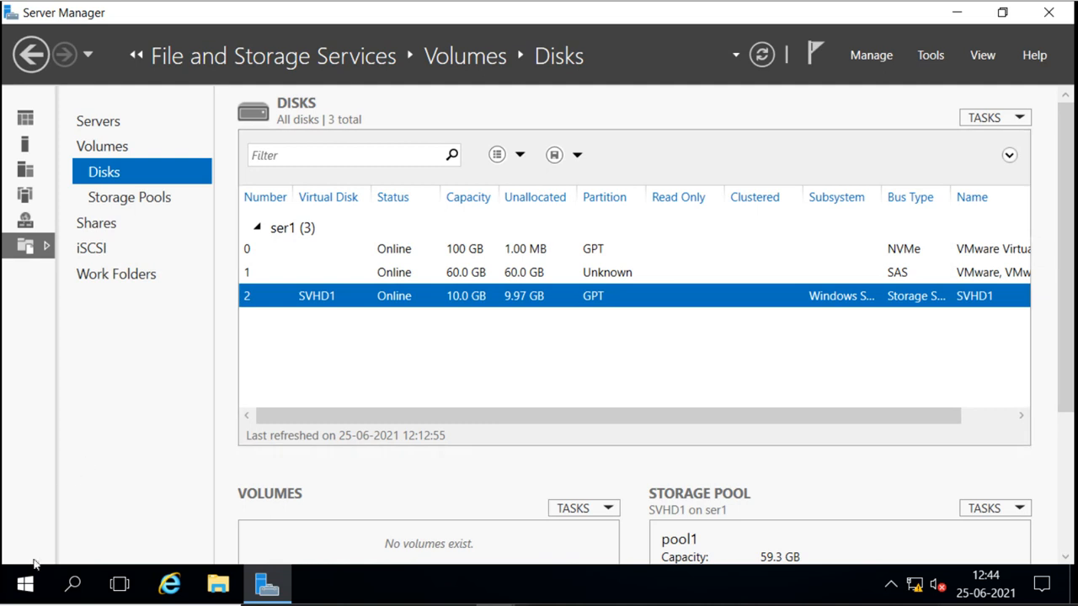
- Switch to Disk Management, maximize it, and examine the volume options for Disk 2's unallocated space
left_click(26, 596)
right_click(25, 590)
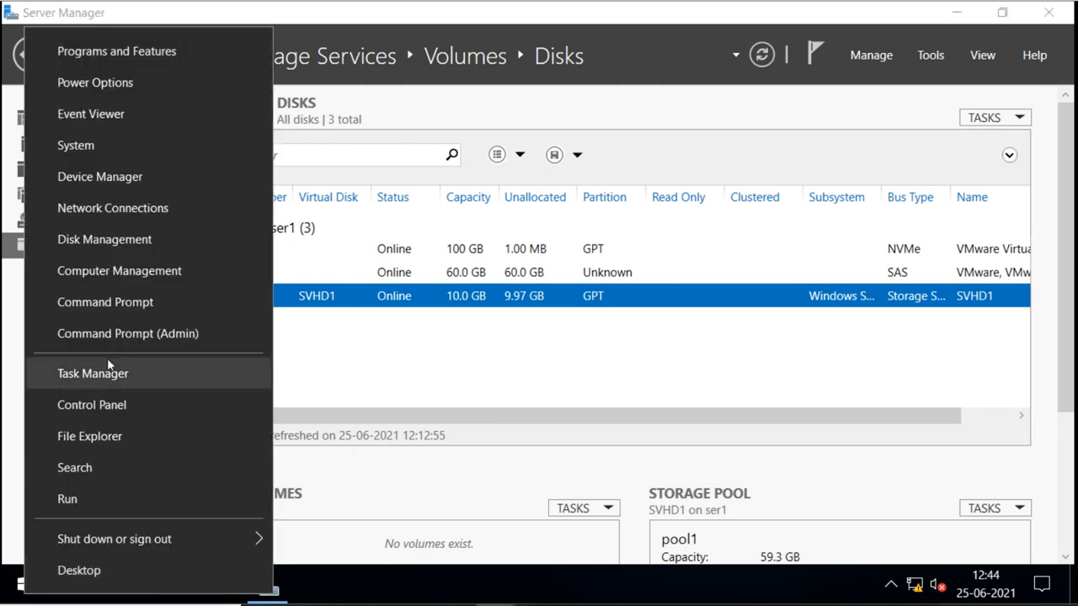
left_click(185, 245)
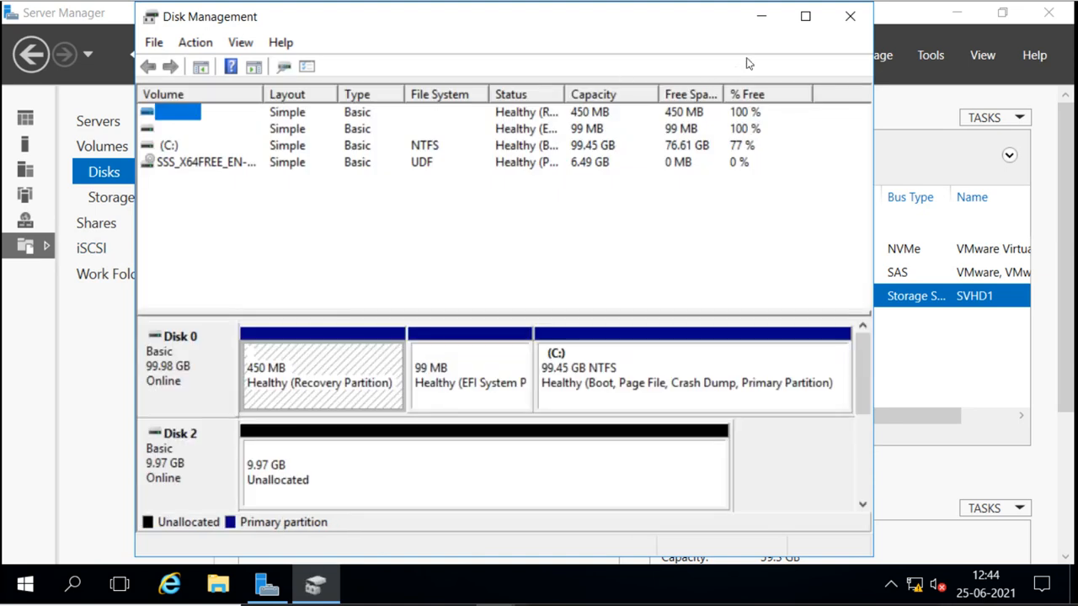
left_click(805, 16)
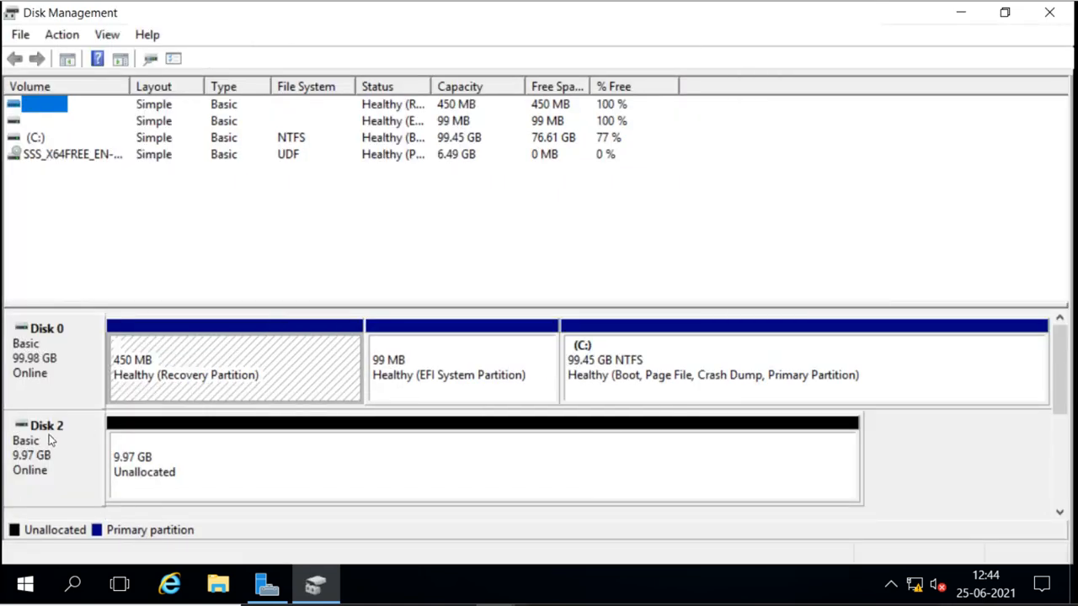
right_click(140, 463)
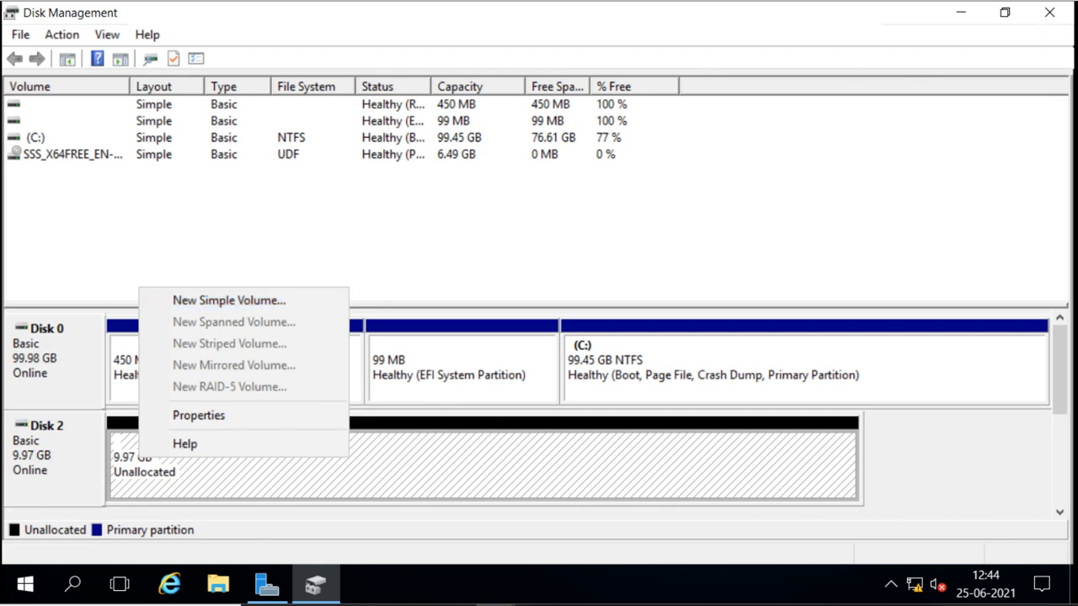
- Return to Server Manager and start a new volume on virtual disk SVHD1 from pool1's virtual disks
left_click(270, 581)
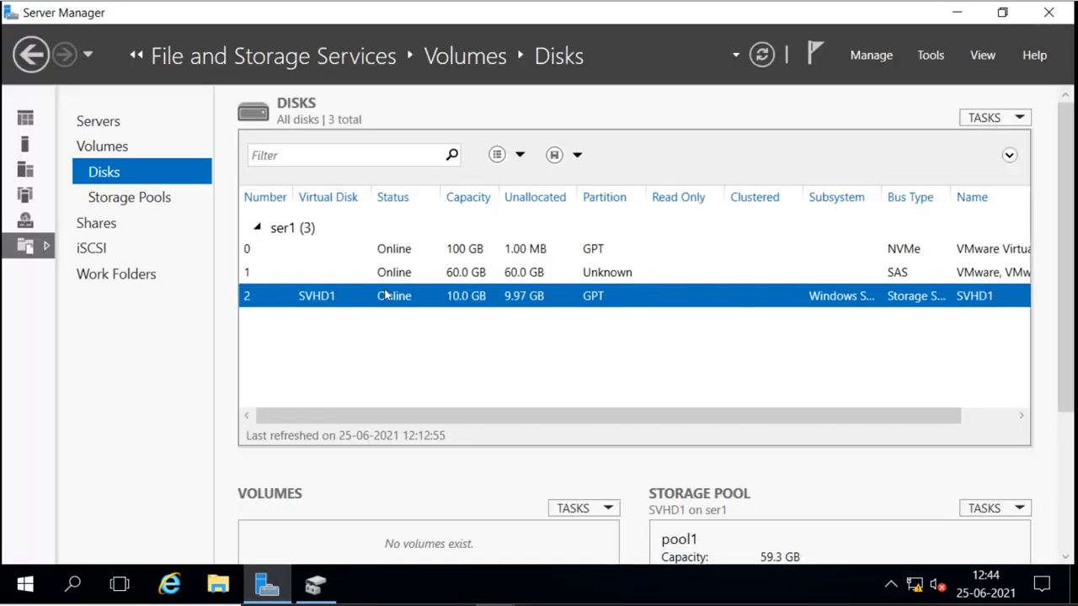
right_click(386, 303)
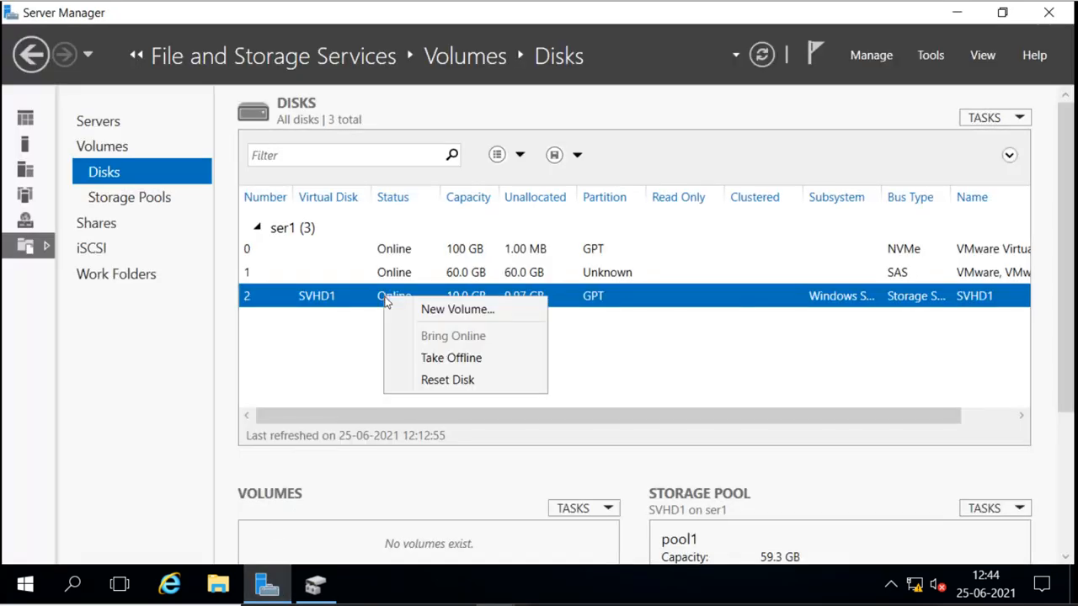
left_click(132, 199)
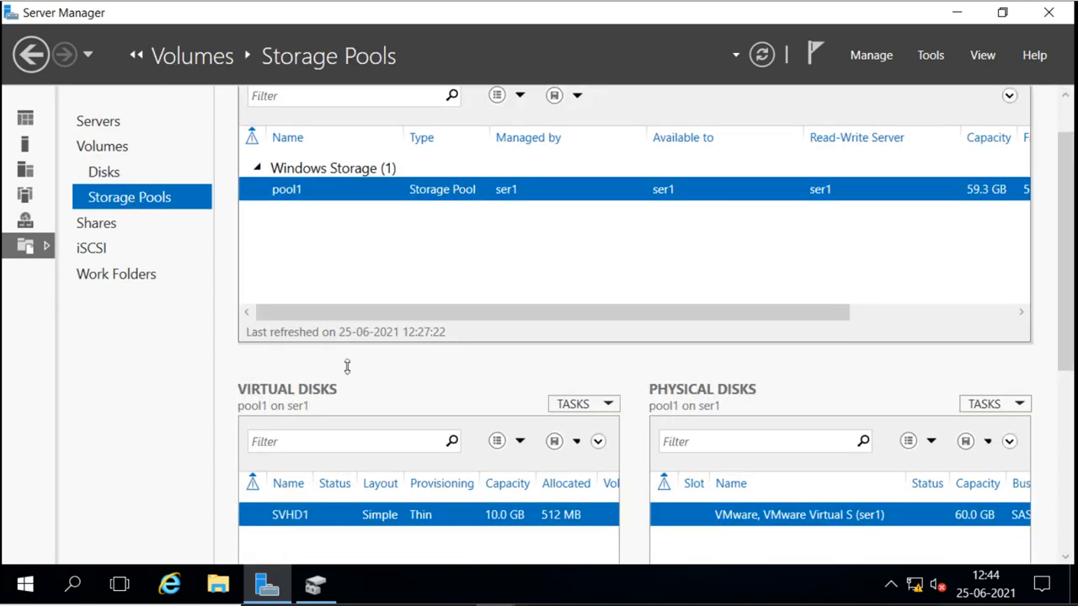
left_click(598, 407)
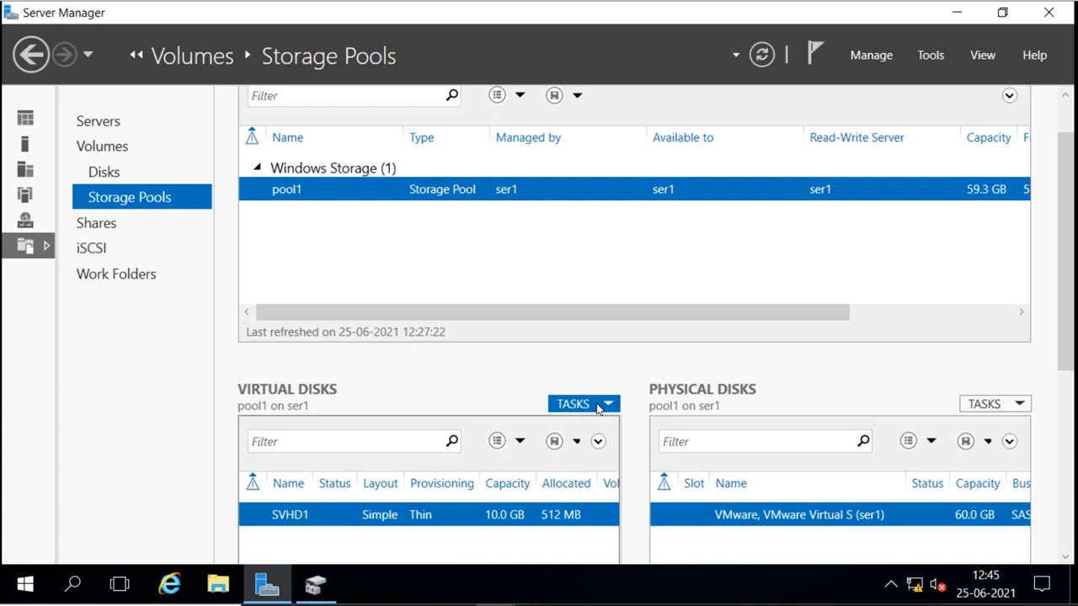
right_click(407, 517)
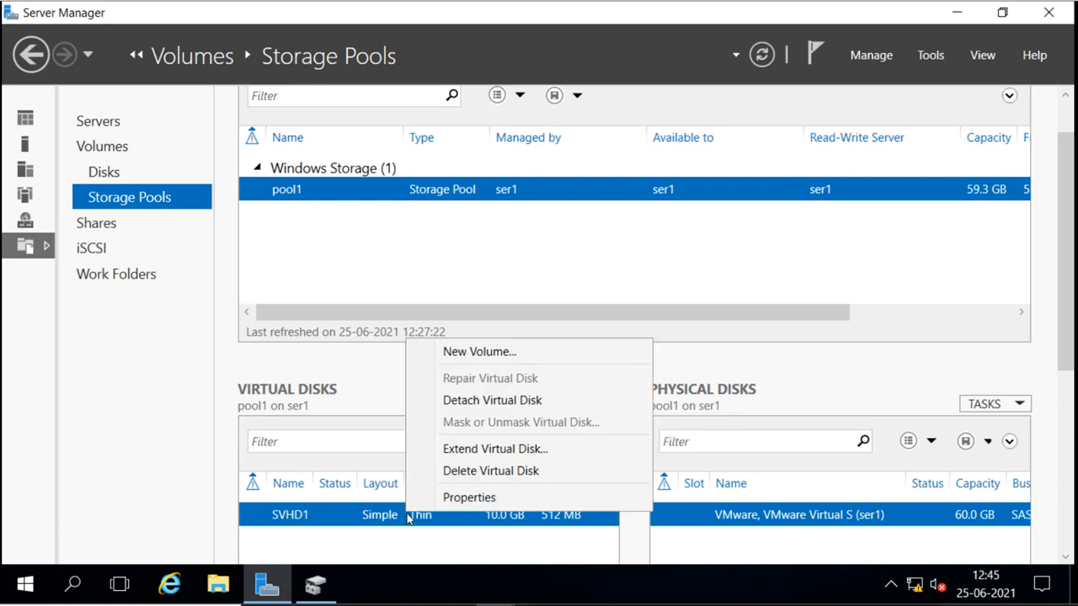
left_click(477, 352)
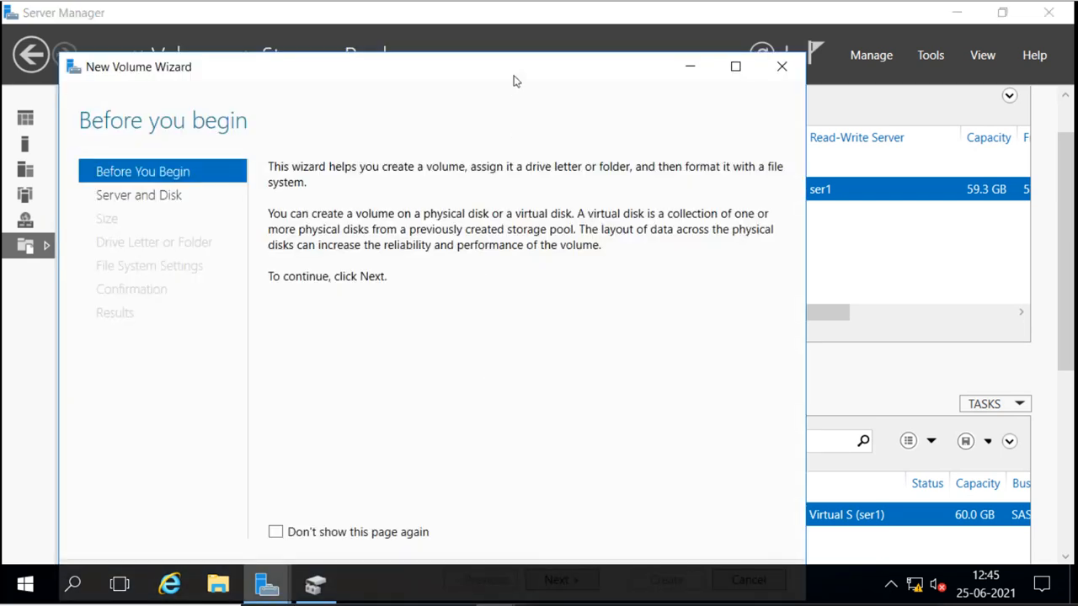
- Continue past the volume wizard's introduction and select Disk 2 (SVHD1) on ser1 for the new volume
left_click_drag(513, 76, 522, 38)
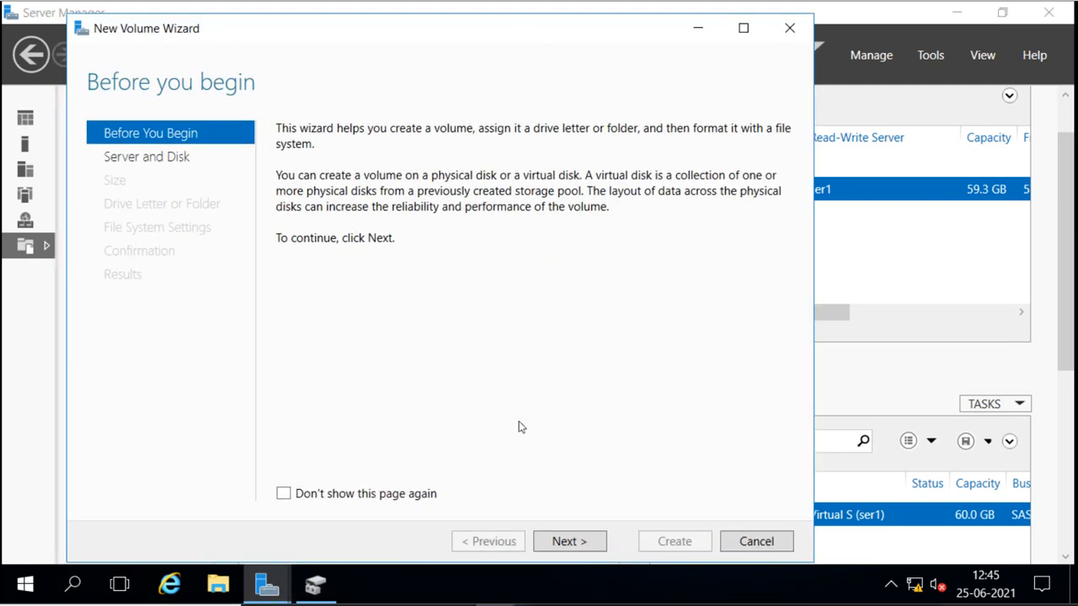
left_click(569, 540)
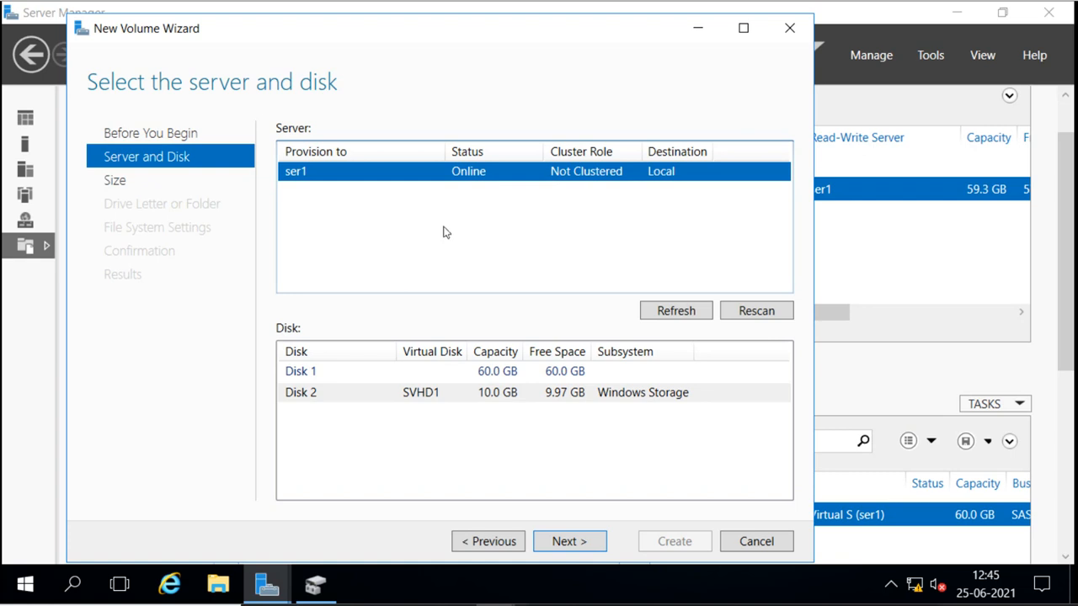
left_click(321, 396)
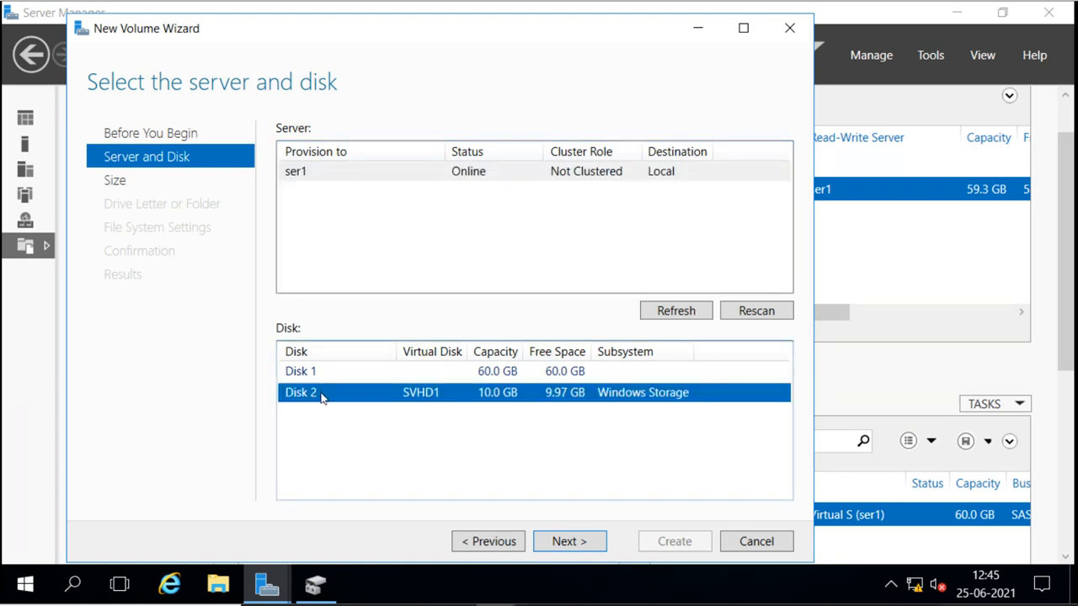
left_click(572, 541)
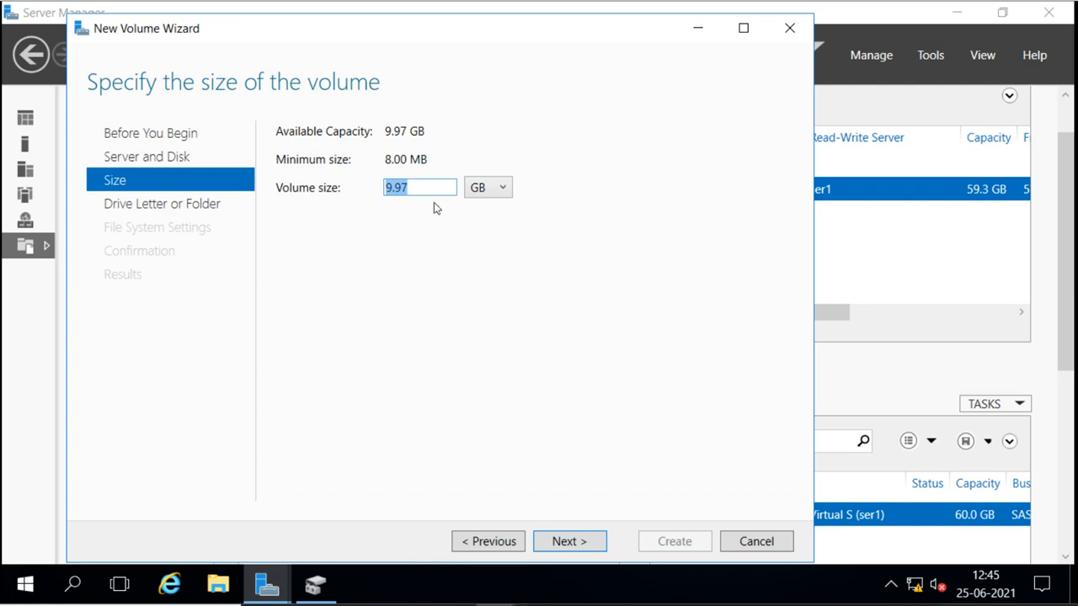
- Set the volume size to 5 GB and accept drive letter E for it
type("5")
left_click(568, 540)
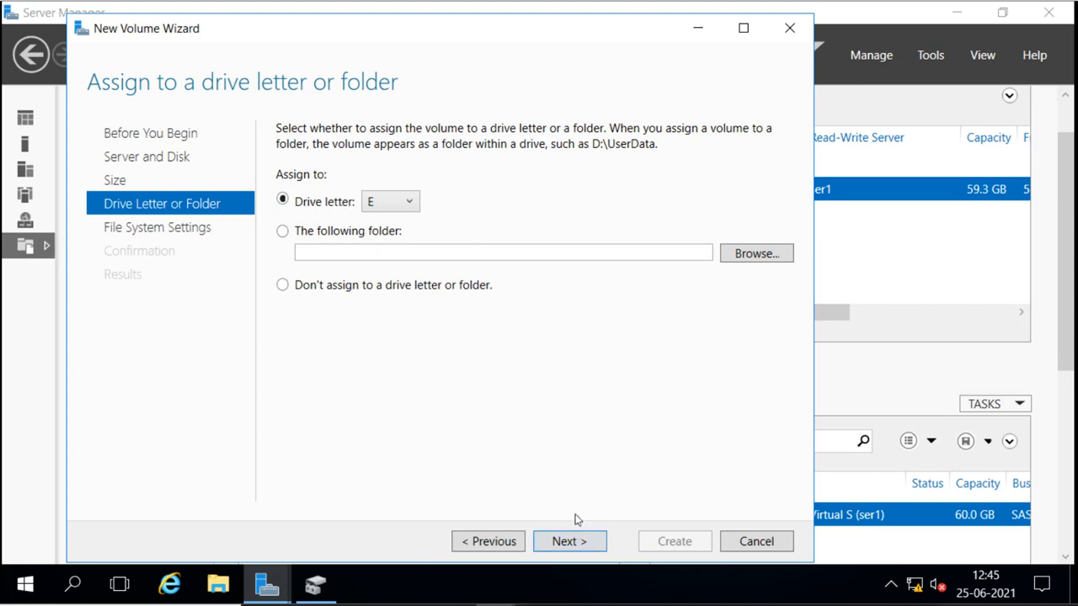
left_click(571, 540)
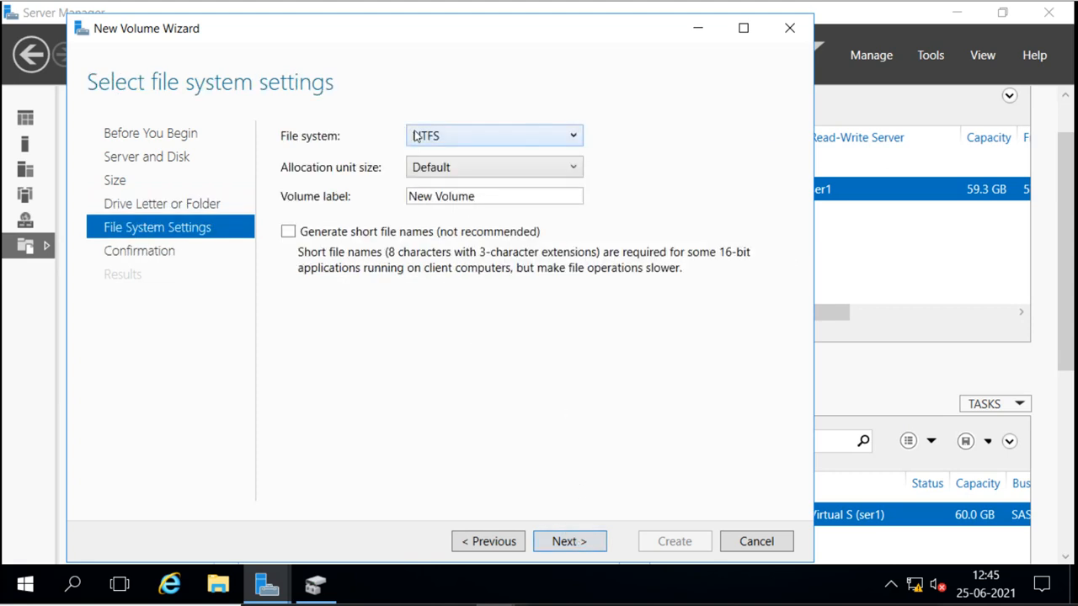
- Keep the NTFS file system with default settings, create the volume, and close the wizard
left_click(569, 136)
left_click(570, 136)
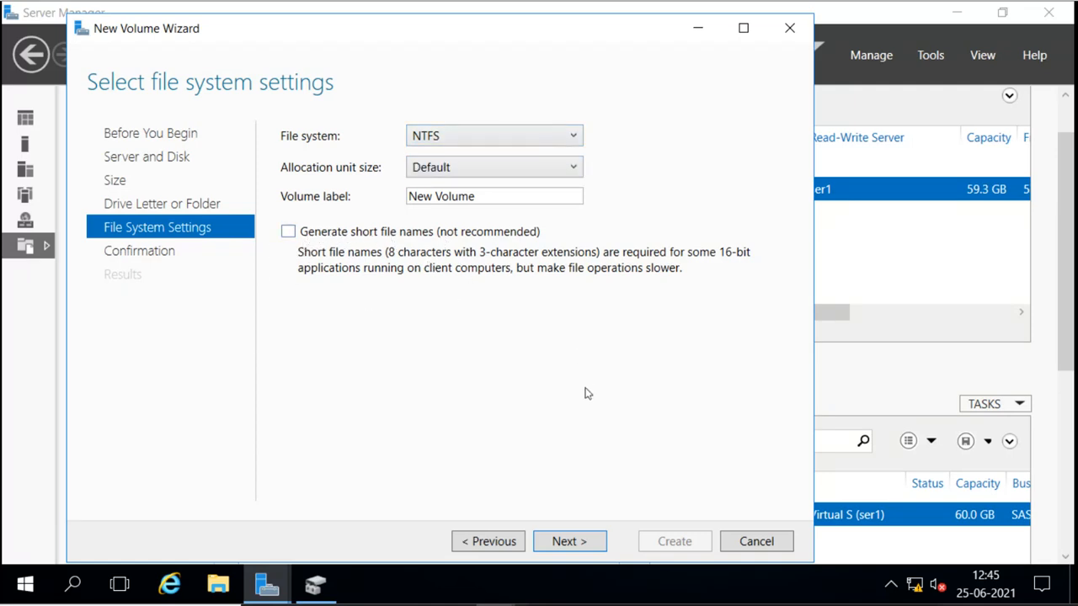
left_click(570, 541)
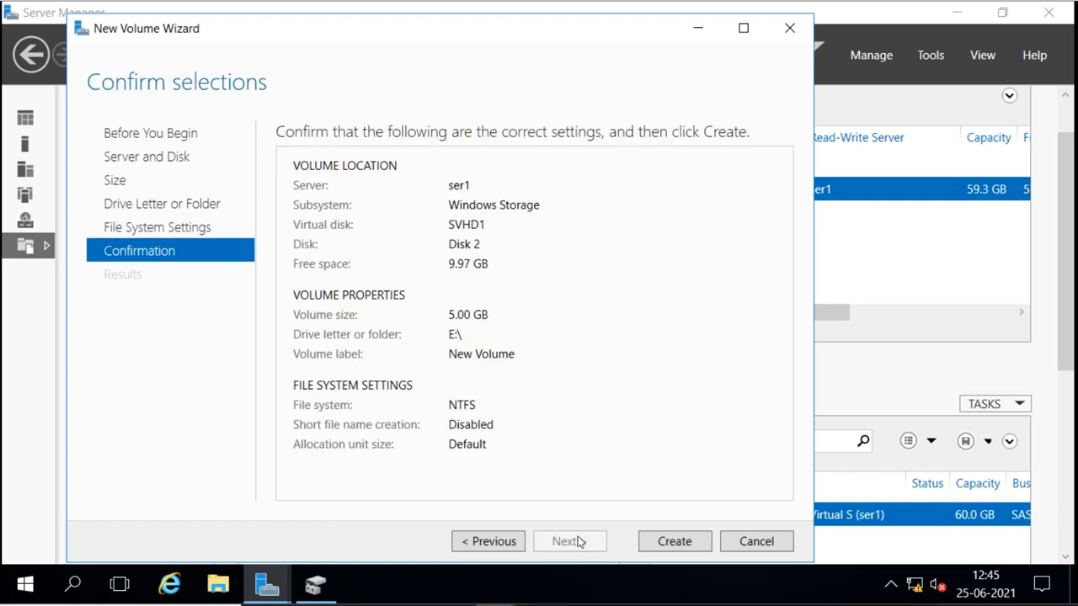
left_click(684, 543)
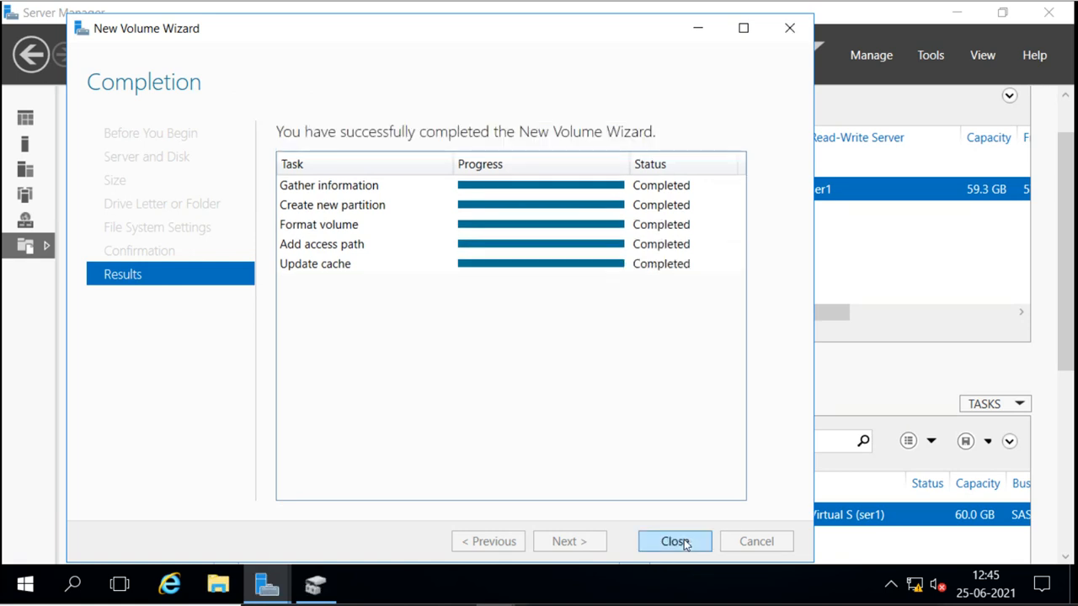
left_click(684, 543)
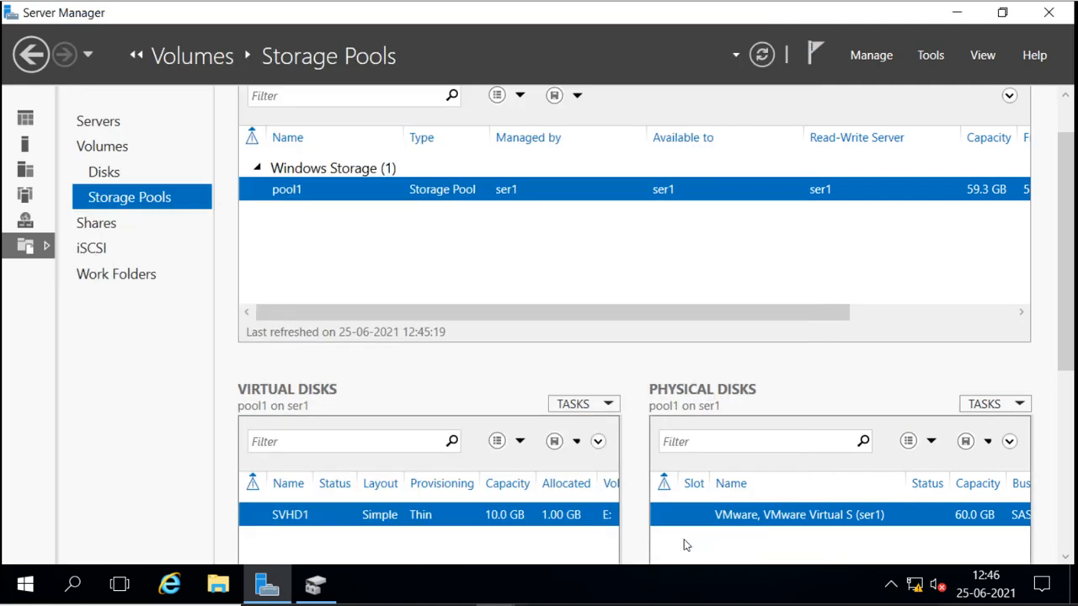
- Examine volume E: in the volumes list and the details of its underlying disk SVHD1
left_click(124, 150)
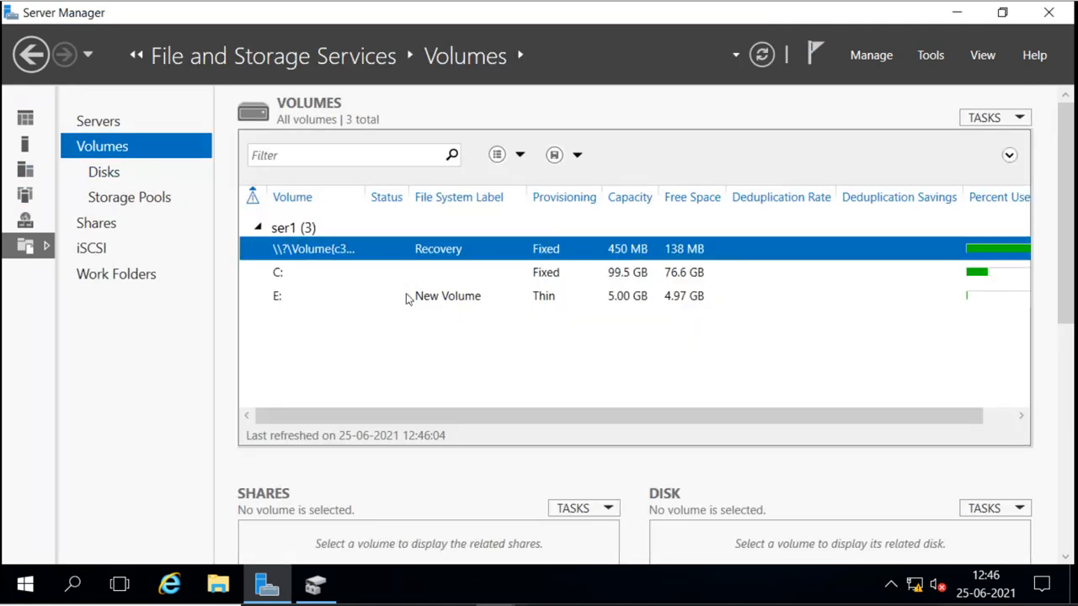
left_click(283, 297)
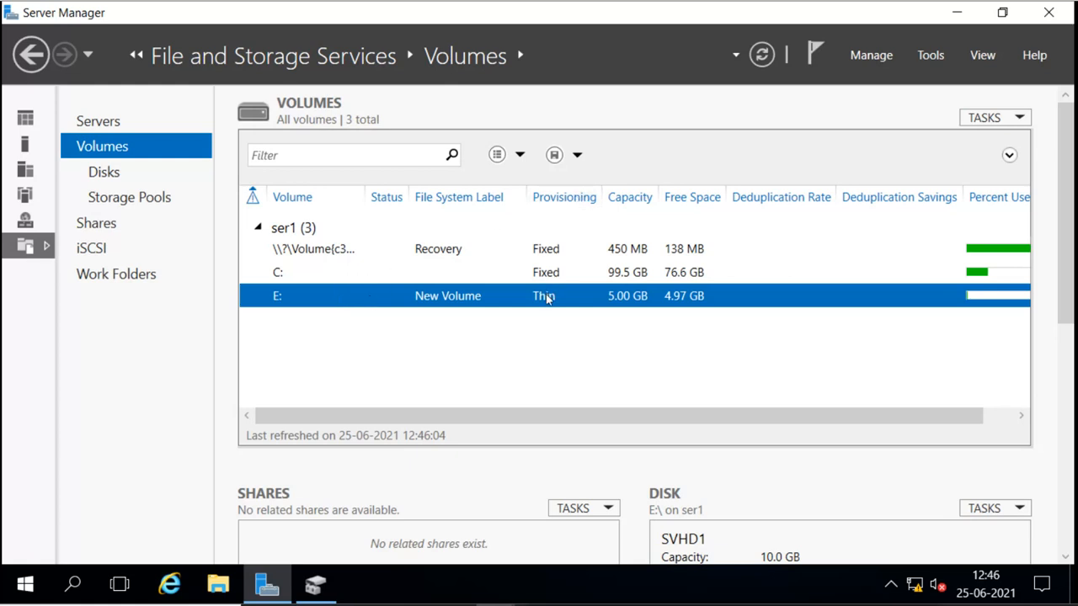
left_click_drag(1072, 244, 1071, 328)
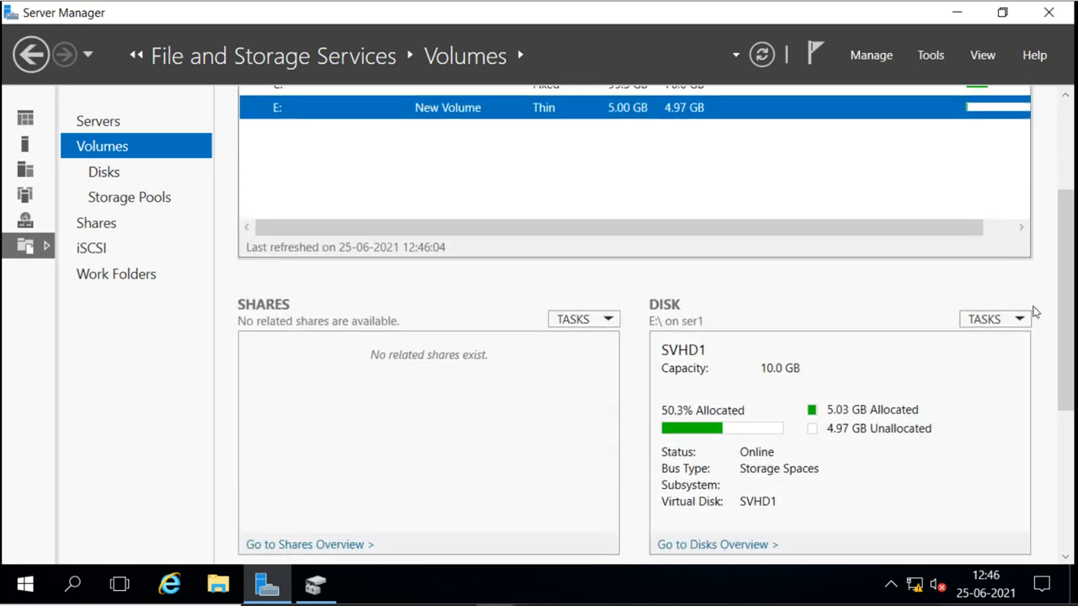
left_click_drag(1063, 313, 1064, 227)
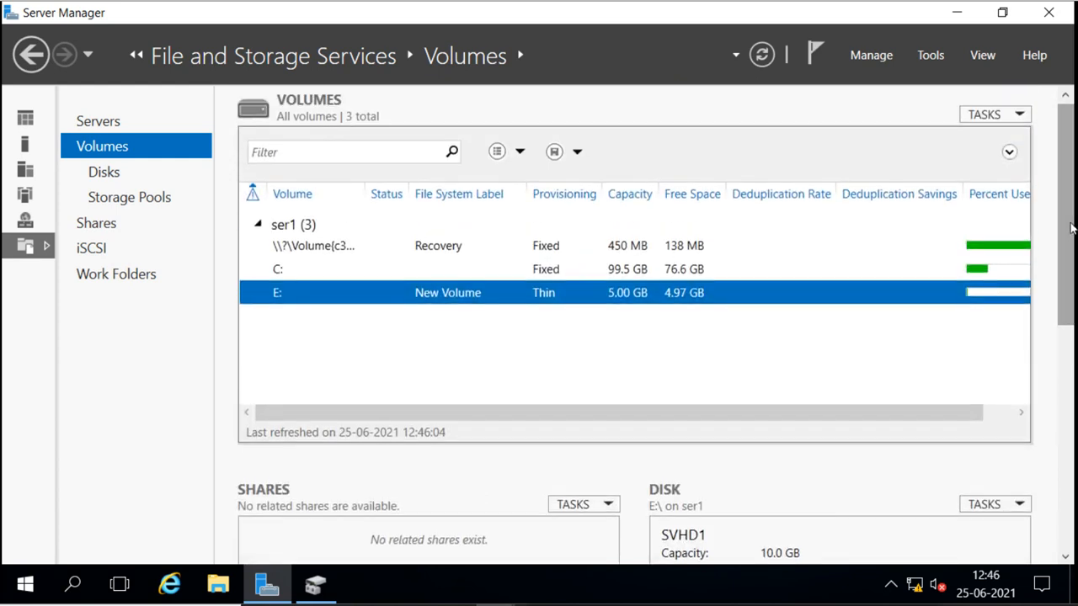
- In Disk Management, create simple volume F: from Disk 2's unallocated space, quick-formatted as NTFS with default settings and the label New Volume
left_click(317, 583)
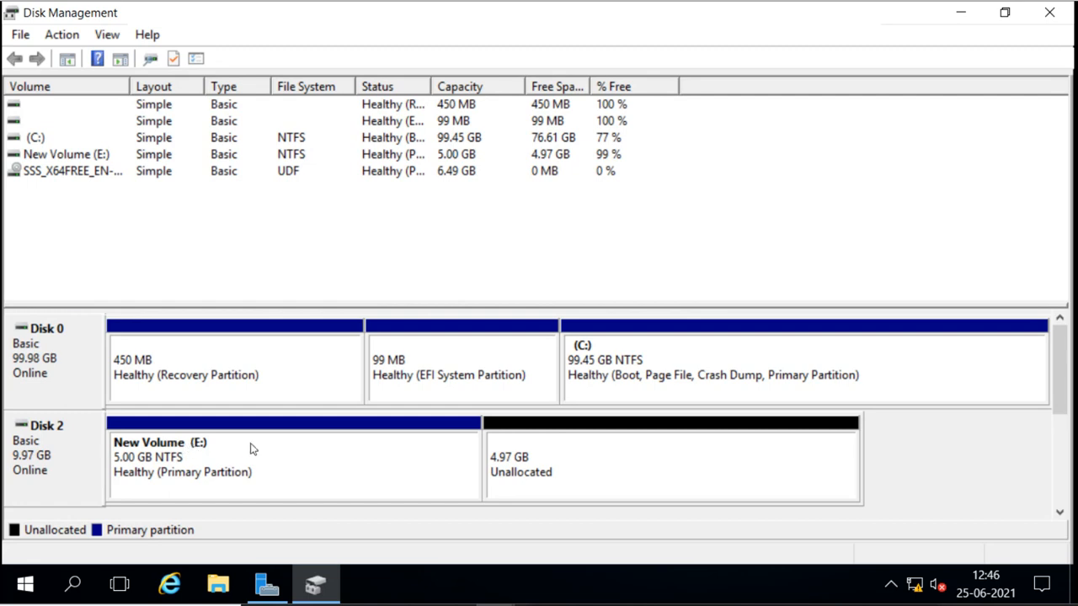
right_click(673, 447)
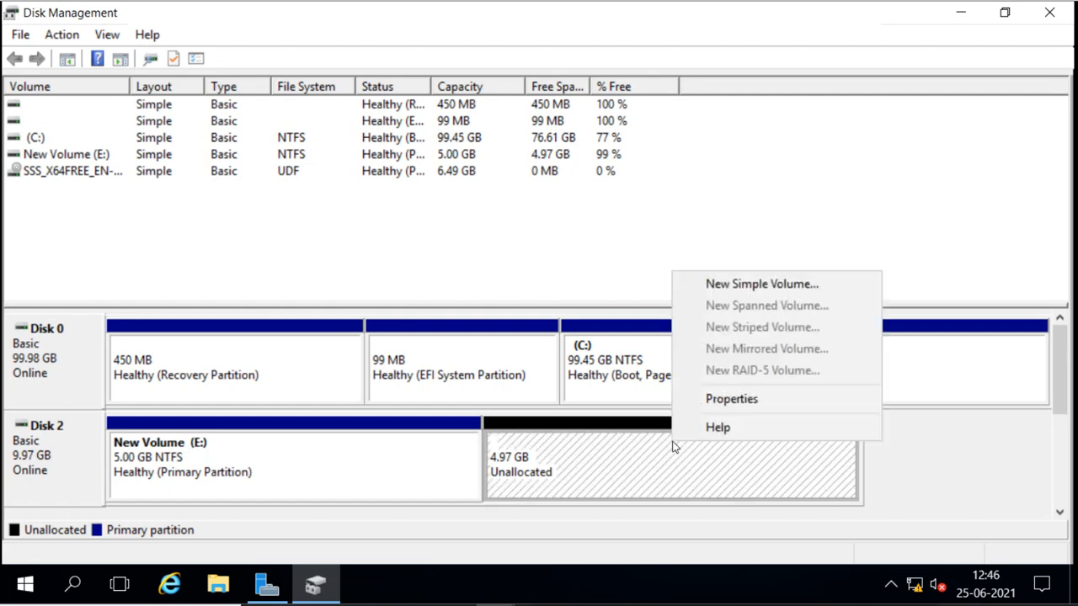
left_click(760, 285)
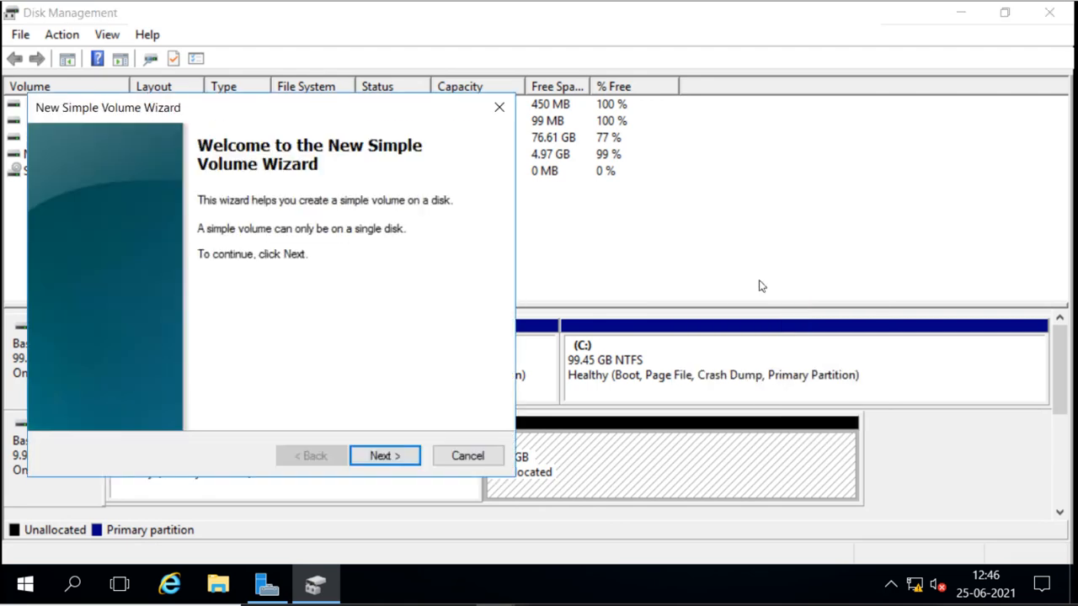
left_click(385, 455)
left_click(384, 455)
left_click(385, 456)
left_click(385, 456)
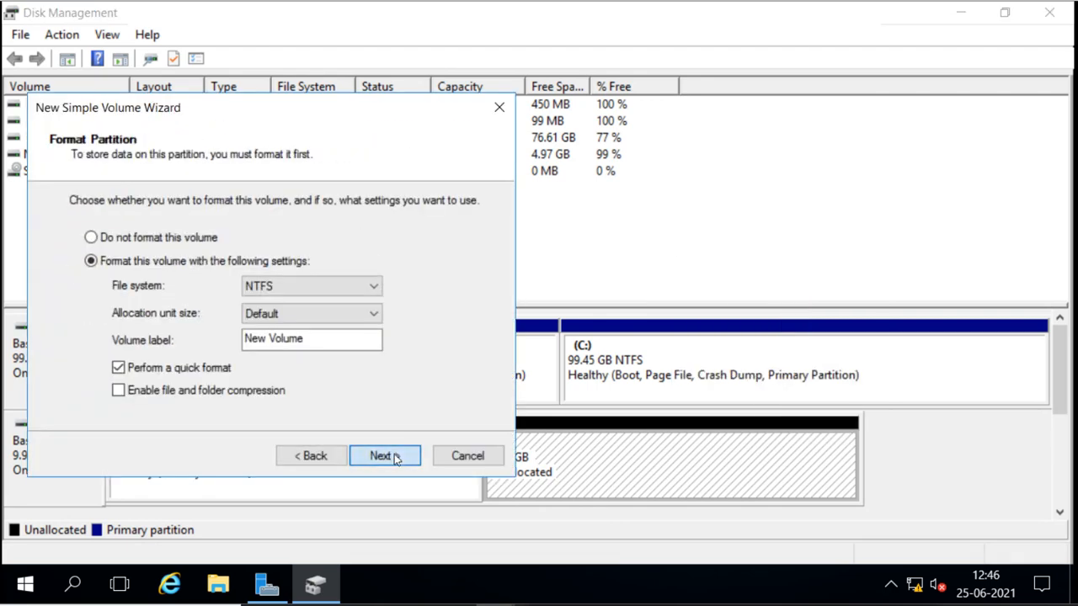
left_click(385, 455)
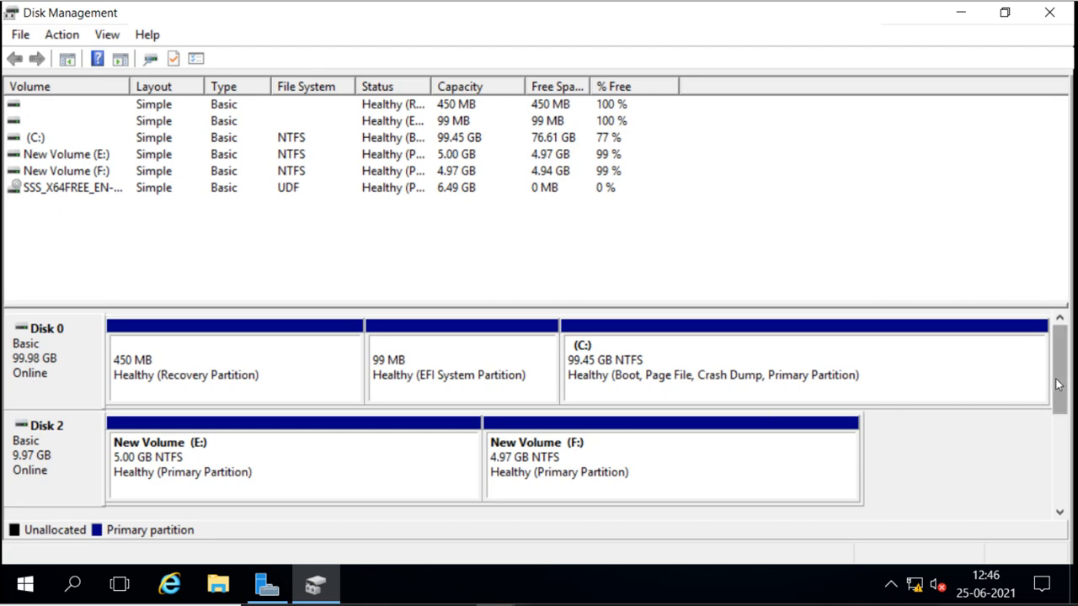
- Switch back to Server Manager and review the virtual and physical disks belonging to storage pool pool1
left_click(266, 583)
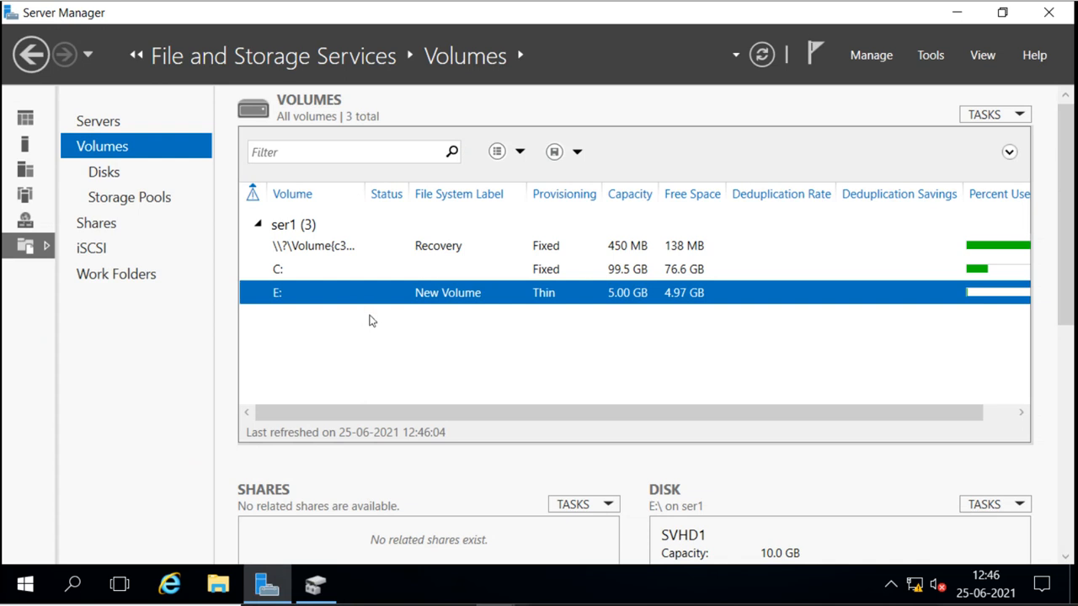
left_click(149, 197)
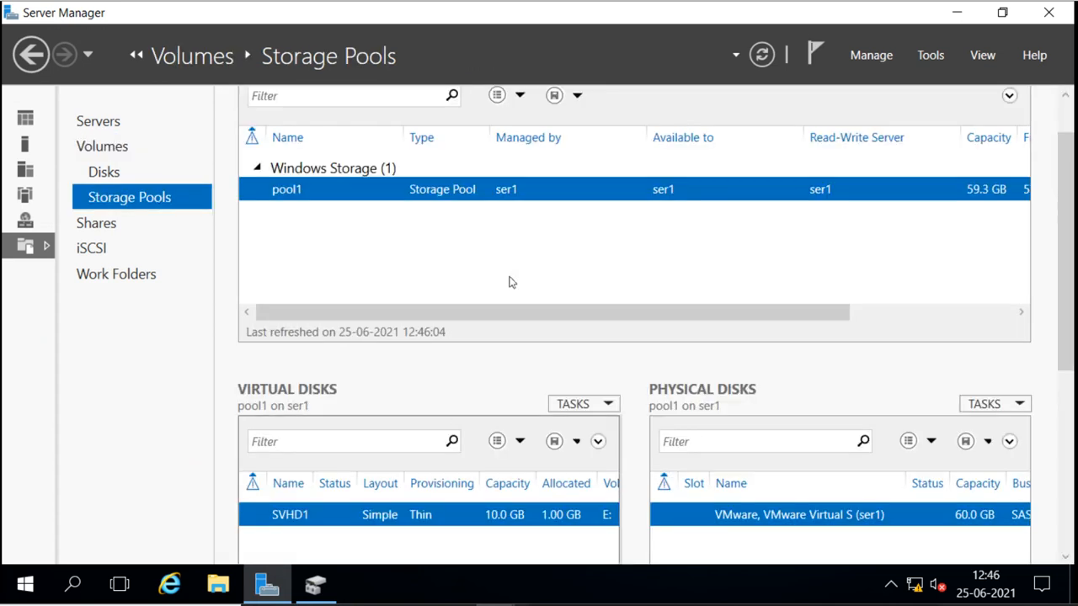
left_click_drag(1069, 269, 1069, 332)
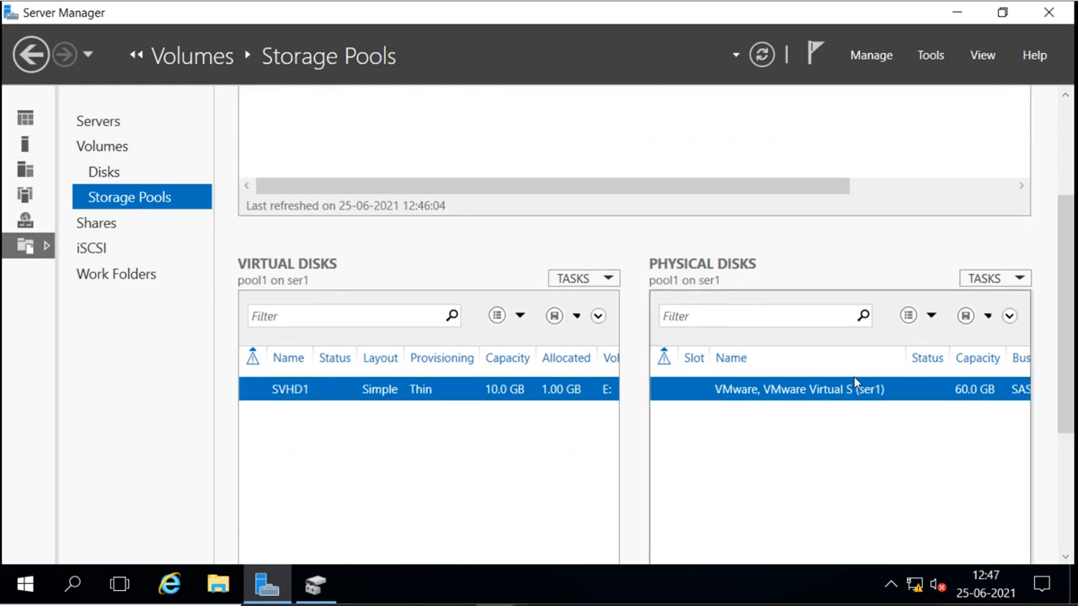
left_click_drag(1068, 253, 1065, 151)
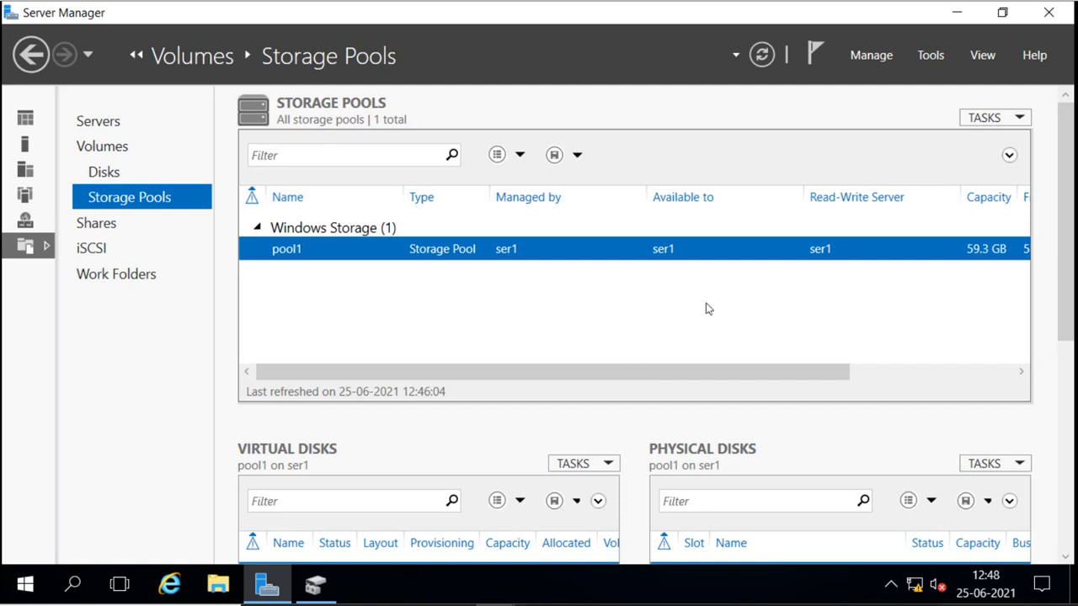
- Refresh the storage pools and examine the physical disks available in the Primordial pool
left_click(762, 55)
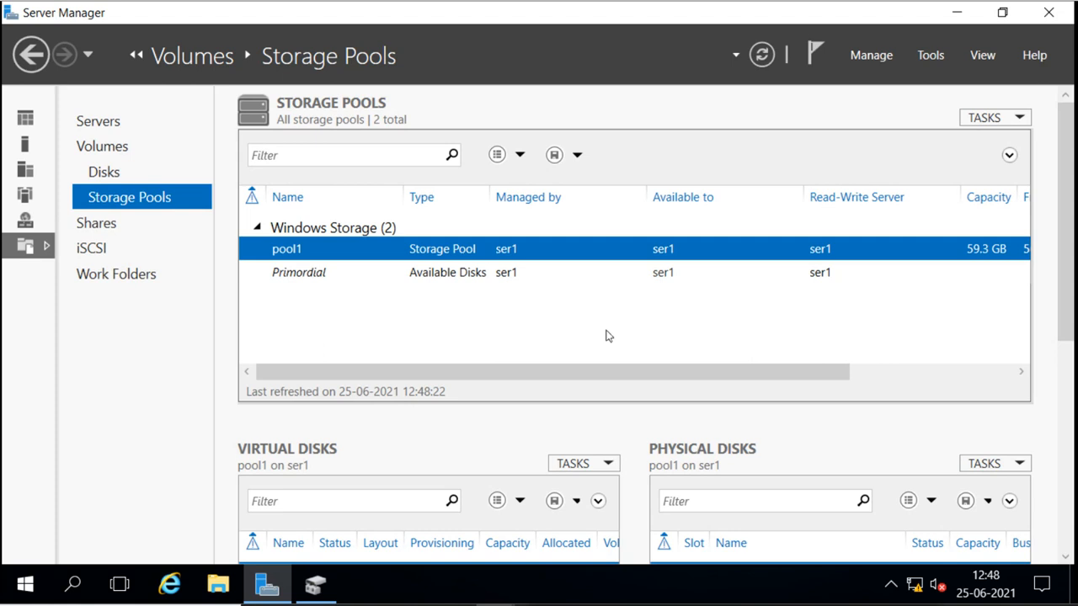
left_click(322, 284)
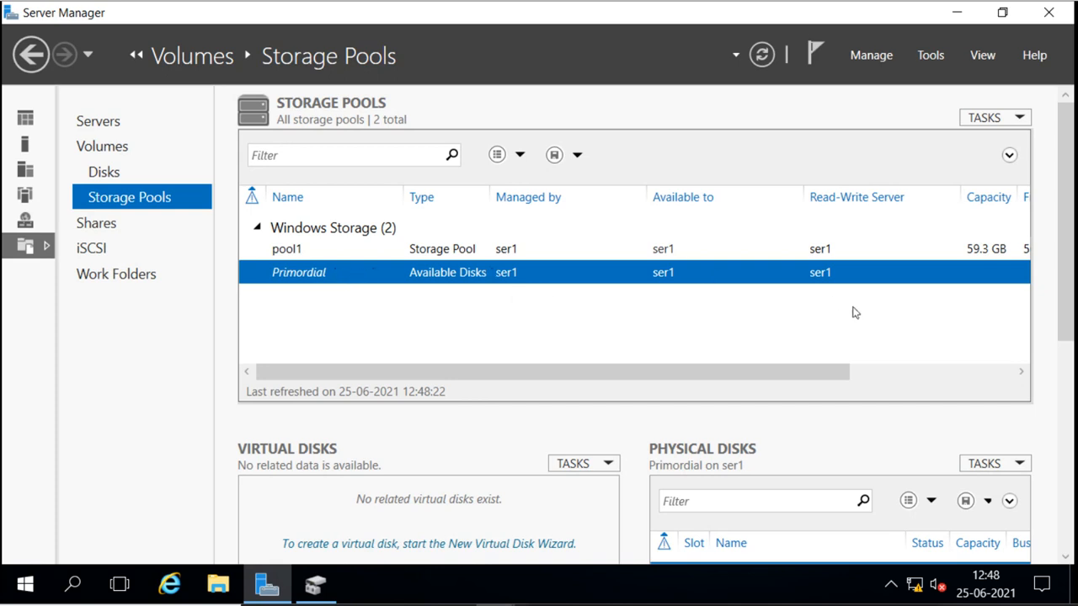
left_click_drag(1066, 286, 1071, 350)
scroll(1071, 350, "down", 2)
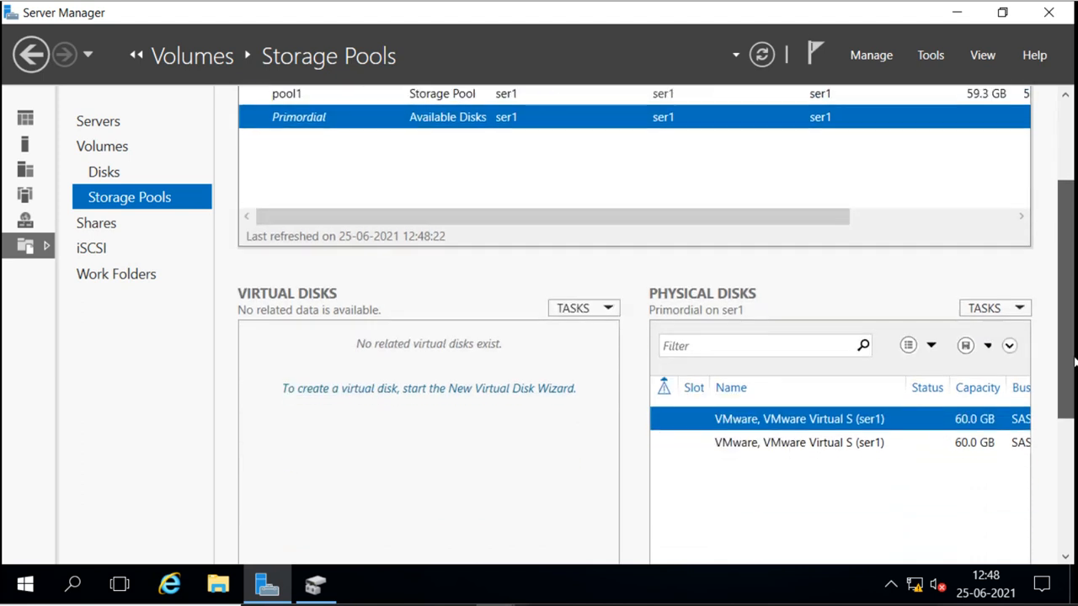
left_click(756, 446)
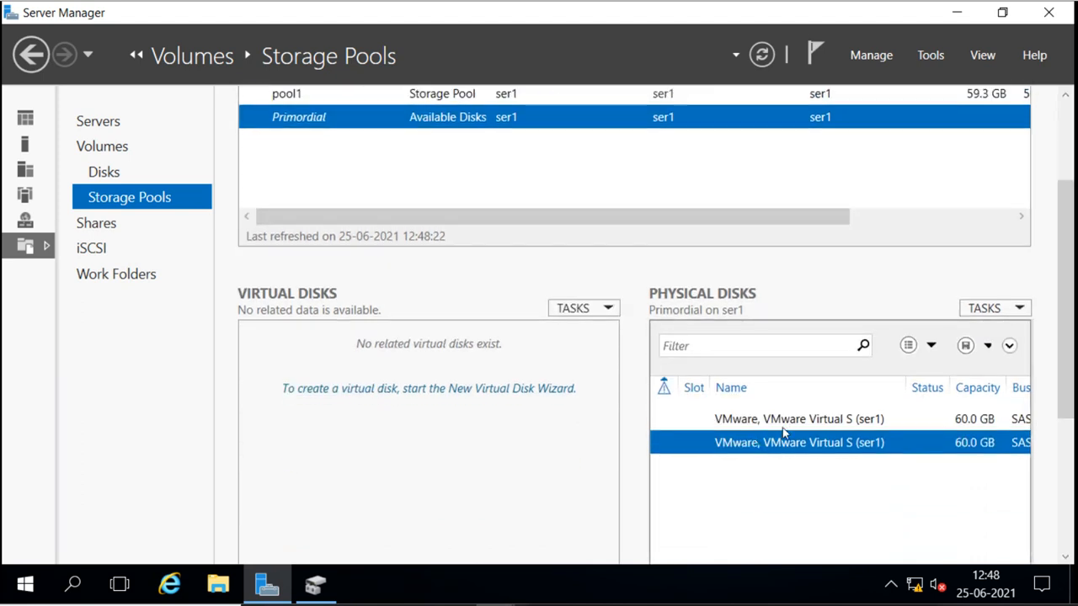
left_click(782, 428)
left_click(782, 444)
- Examine disks 3 and 4 in the list of disks on ser1
left_click(104, 171)
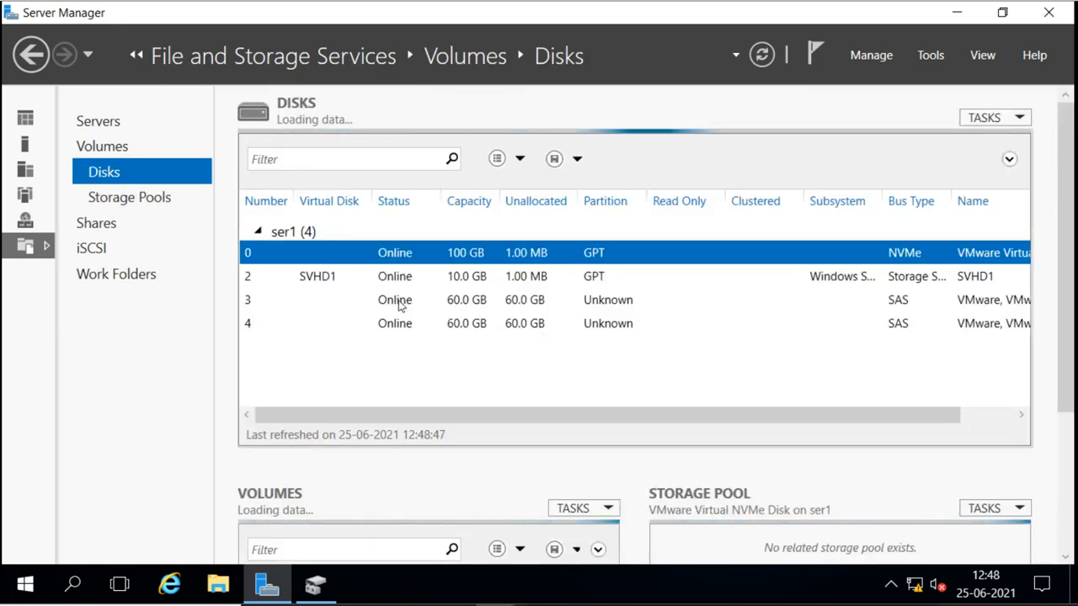
left_click(400, 303)
left_click(402, 325)
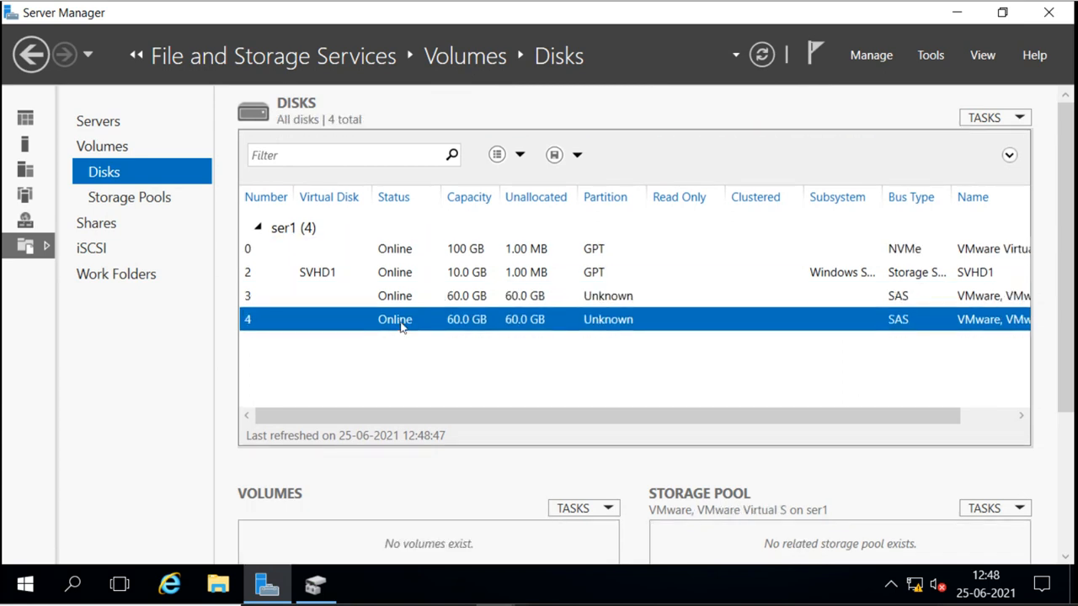
left_click(402, 302)
left_click(402, 322)
left_click(403, 301)
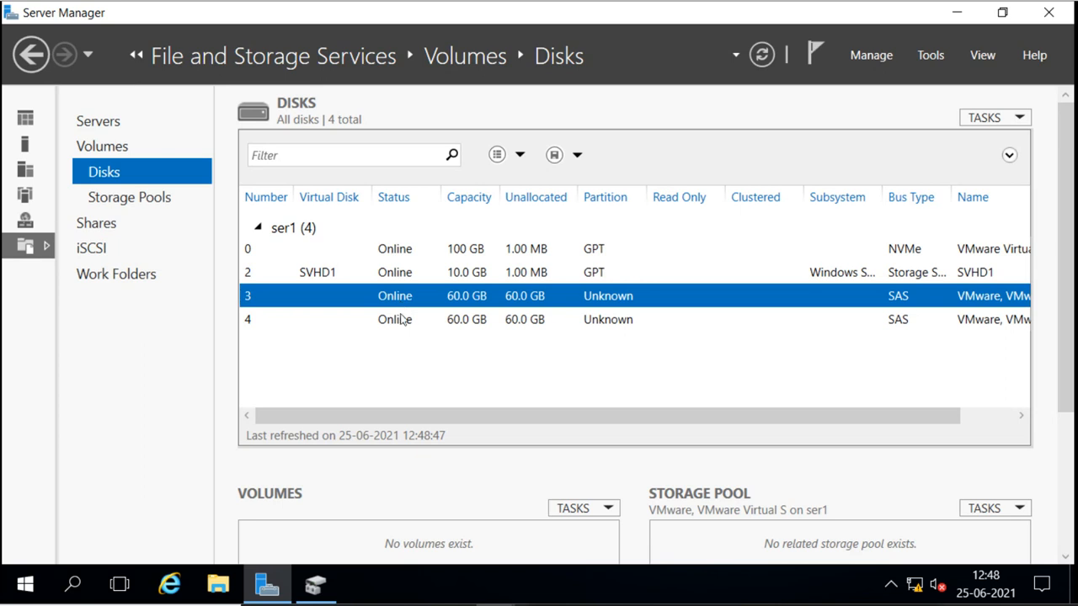
left_click(402, 319)
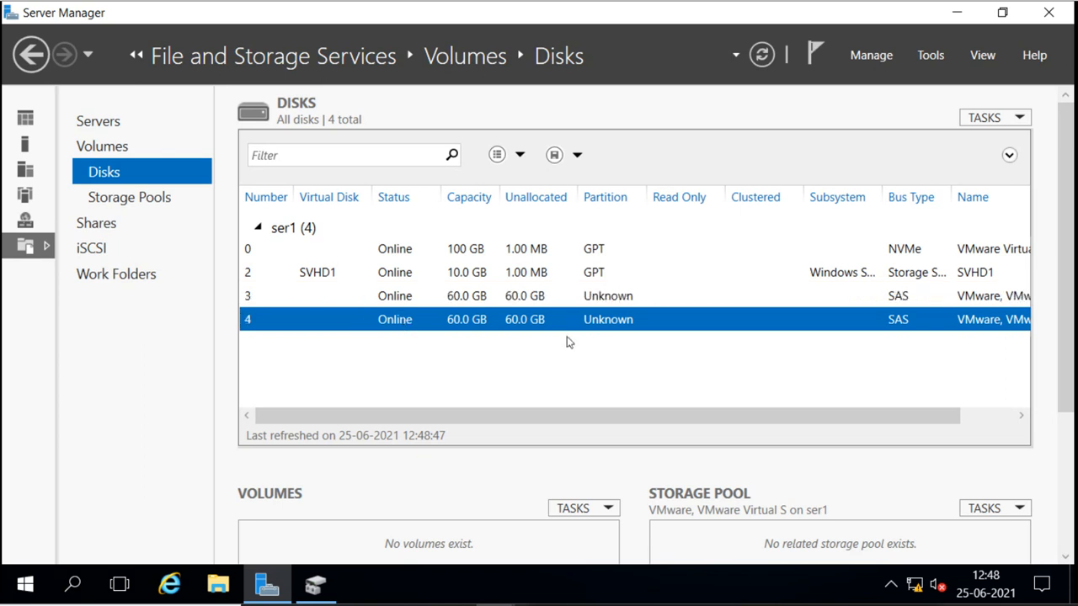
- Return to the storage pools and review the actions offered for pool1 and the Primordial pool
left_click(155, 207)
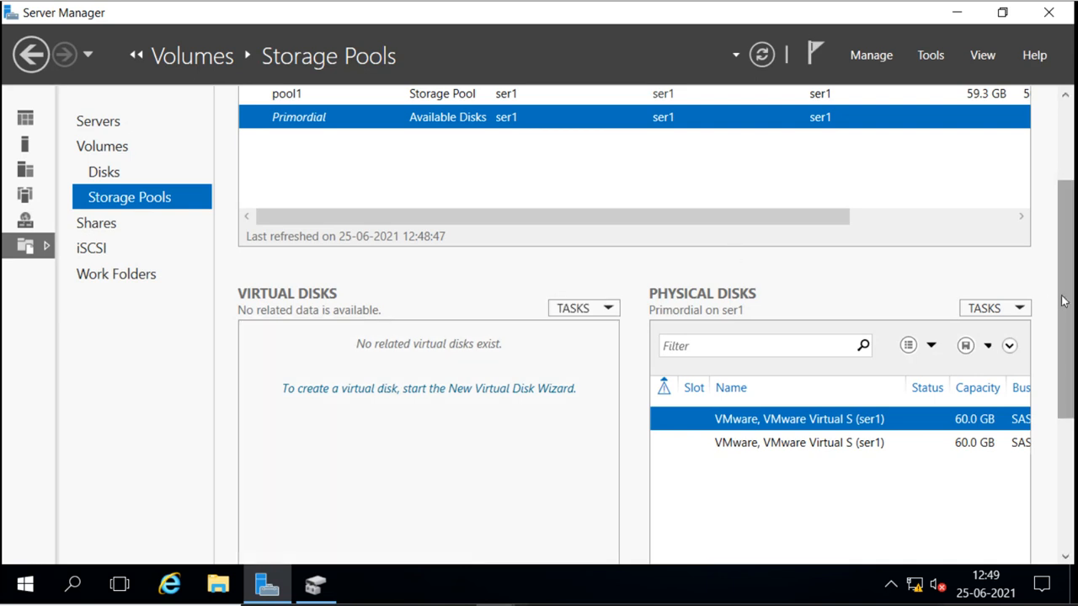
left_click_drag(1063, 300, 1058, 224)
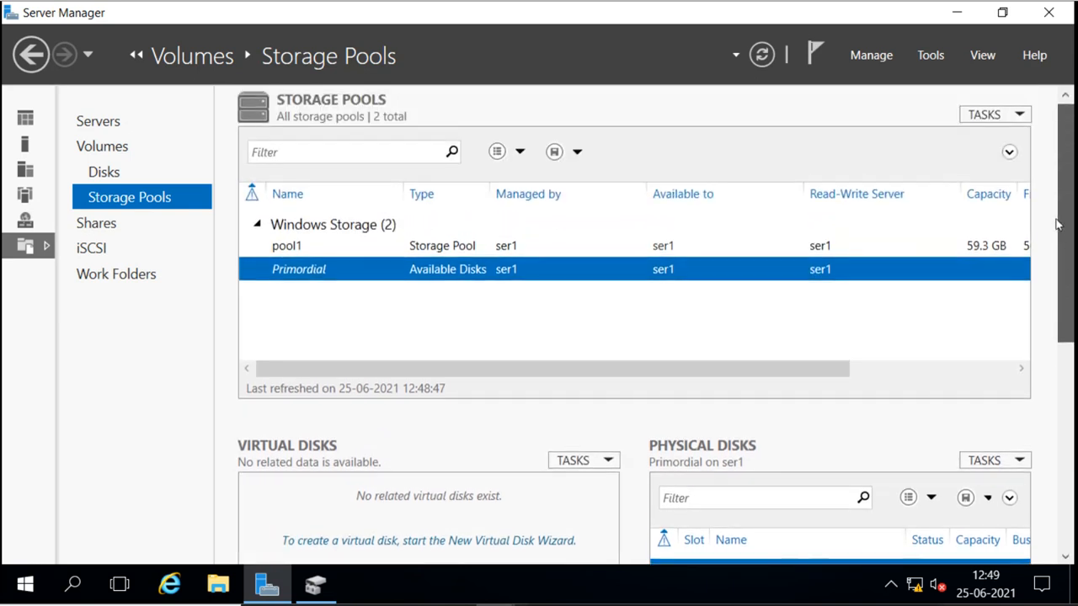
left_click(428, 250)
right_click(428, 249)
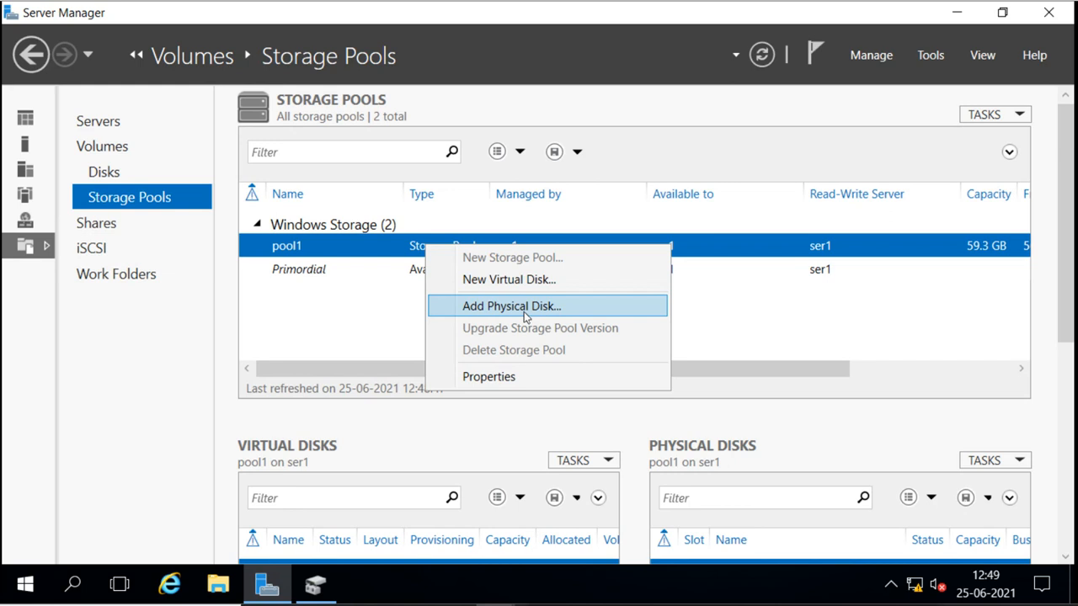
left_click(748, 319)
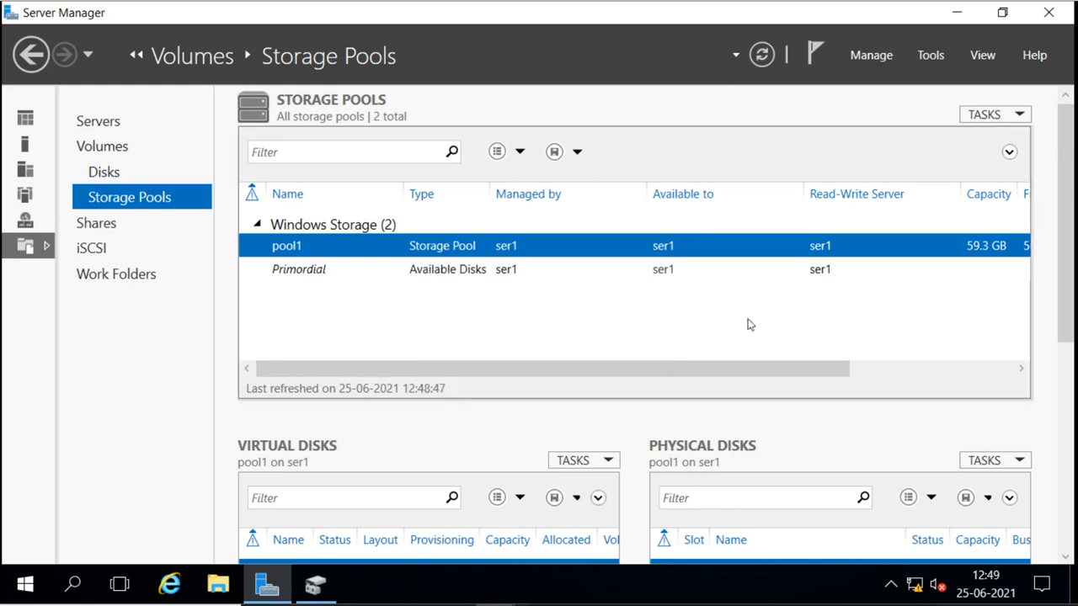
right_click(308, 274)
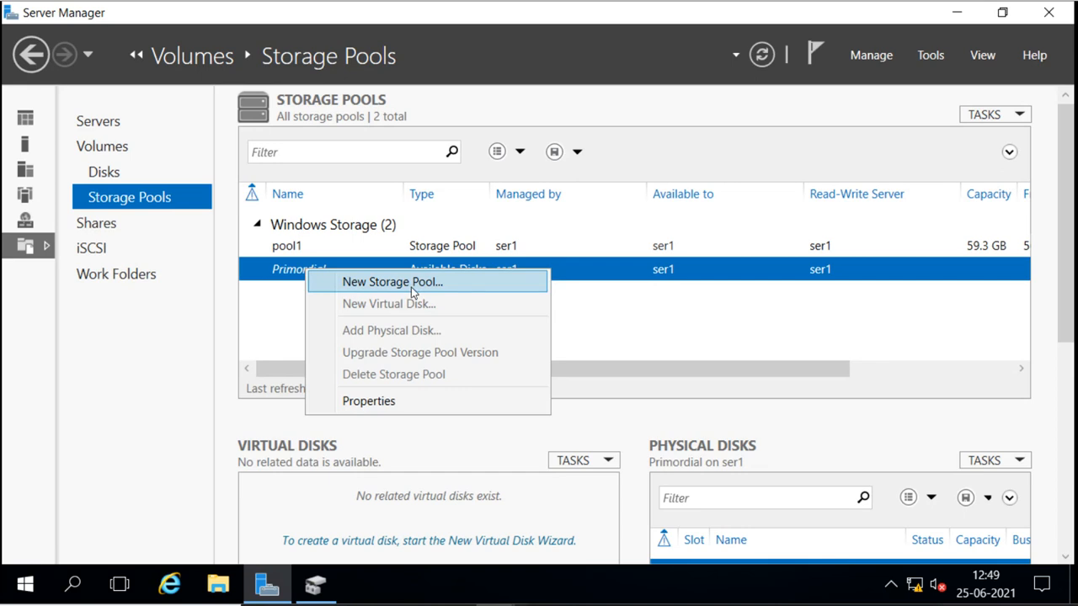
left_click(587, 326)
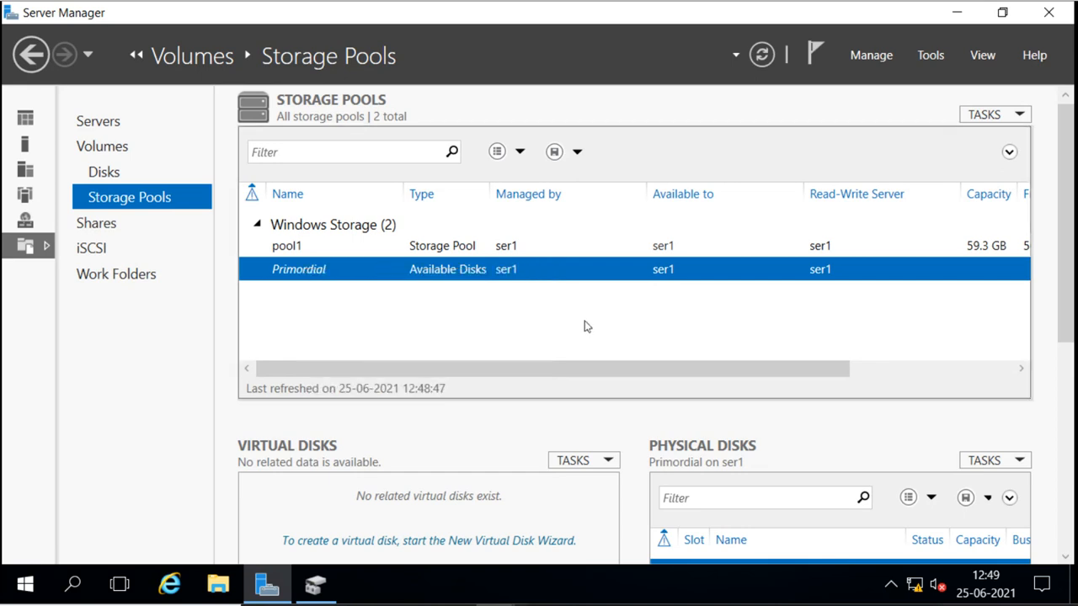
- Add both available 60 GB physical disks to storage pool pool1 with Automatic allocation
left_click(289, 249)
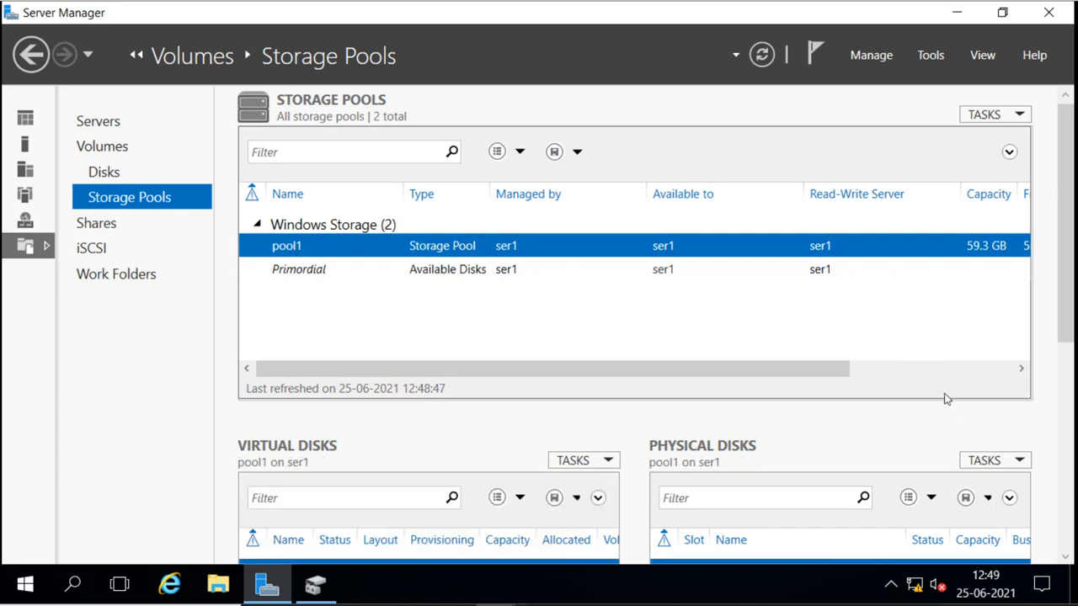
left_click(1020, 462)
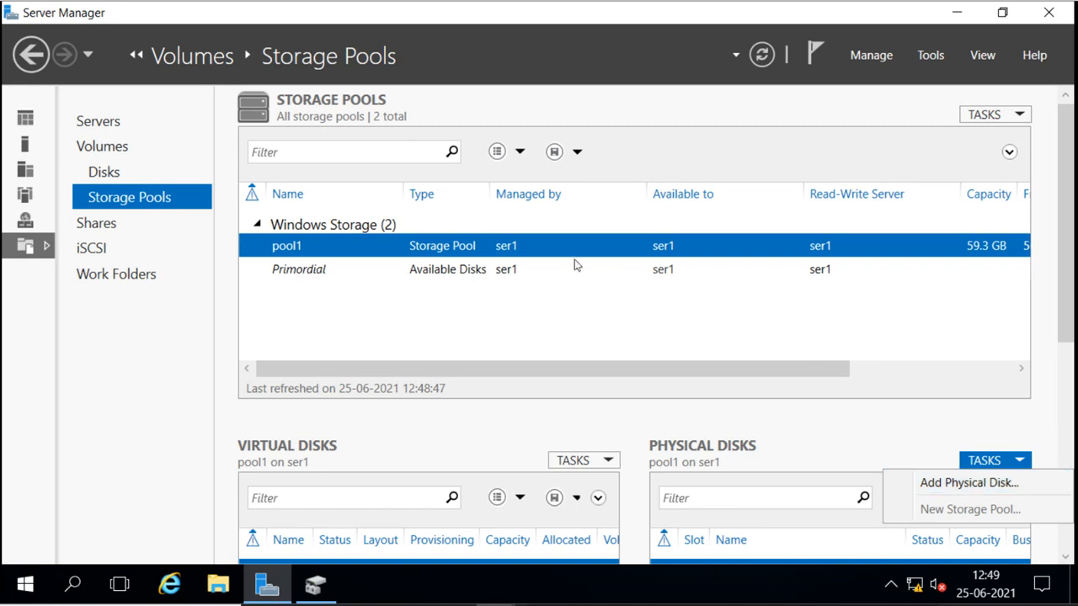
right_click(452, 247)
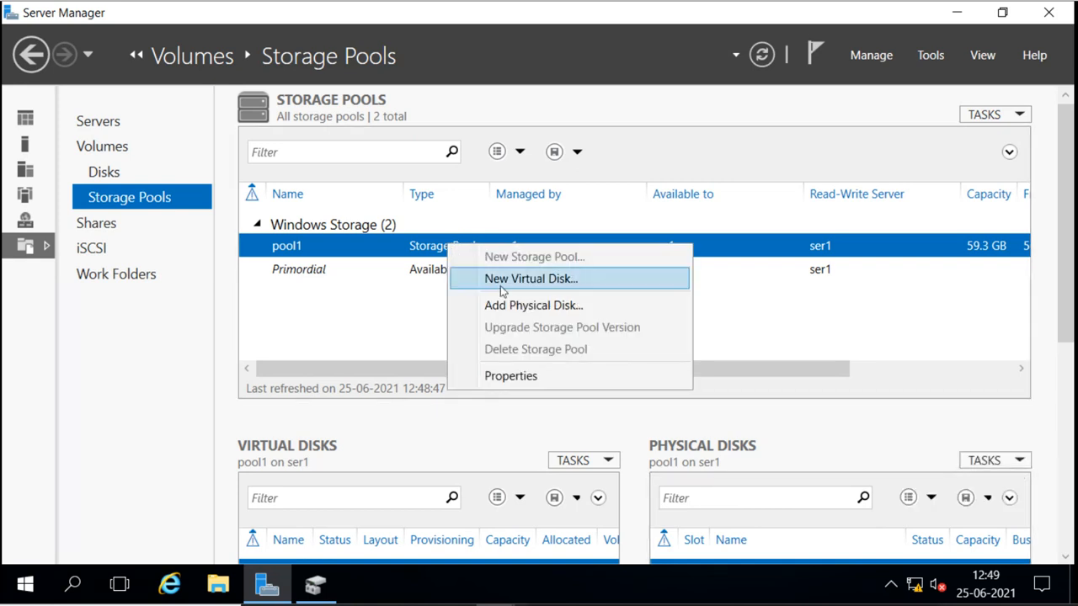
left_click(512, 306)
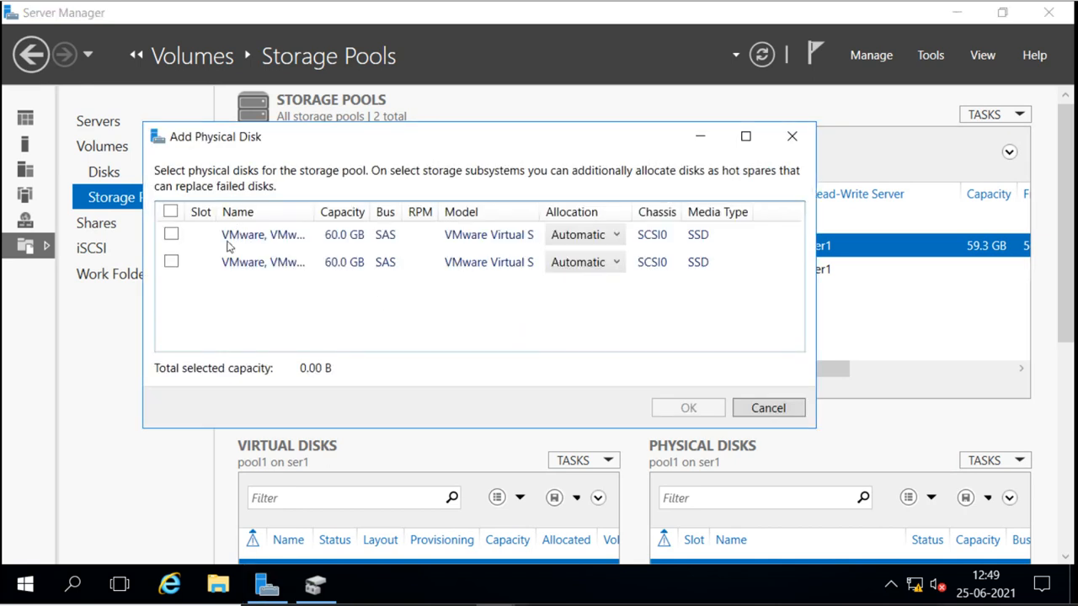
left_click(171, 234)
left_click(172, 262)
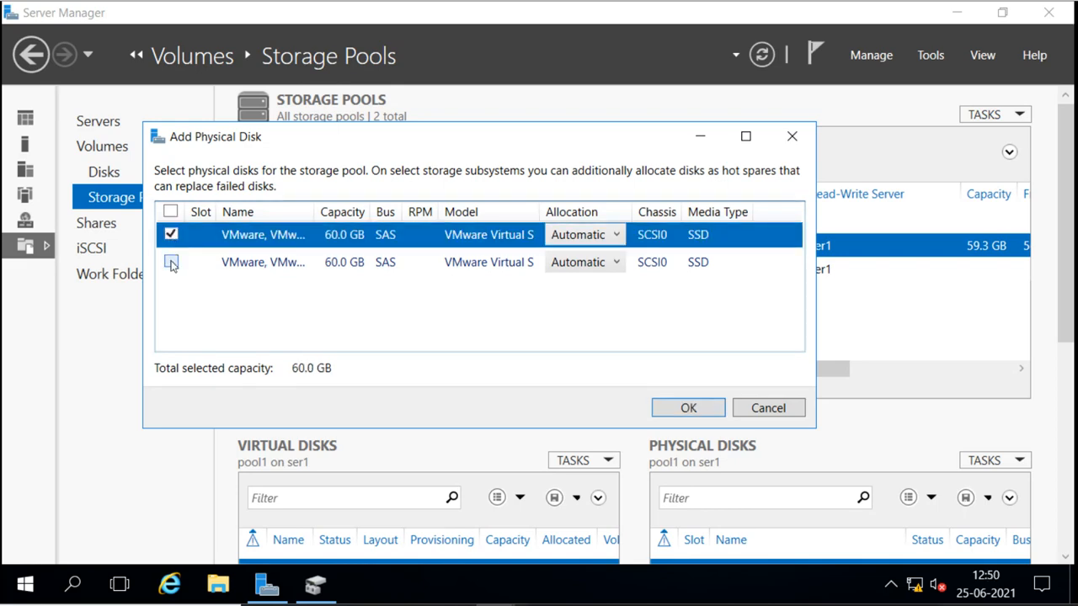
left_click(691, 409)
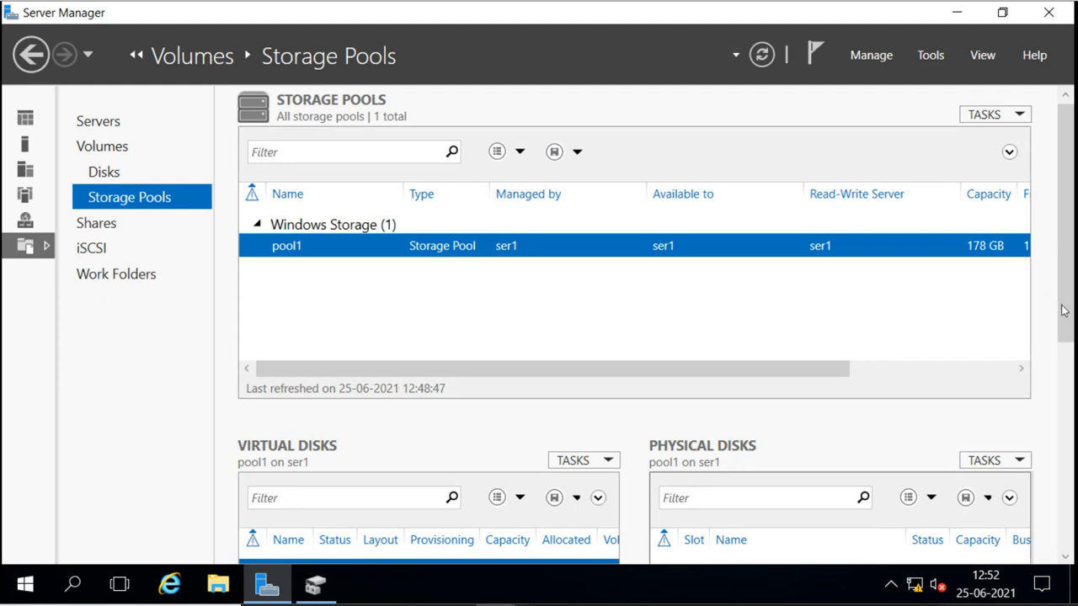
- Examine the virtual disk and the physical disks that make up the expanded pool1
left_click_drag(1064, 311, 1071, 378)
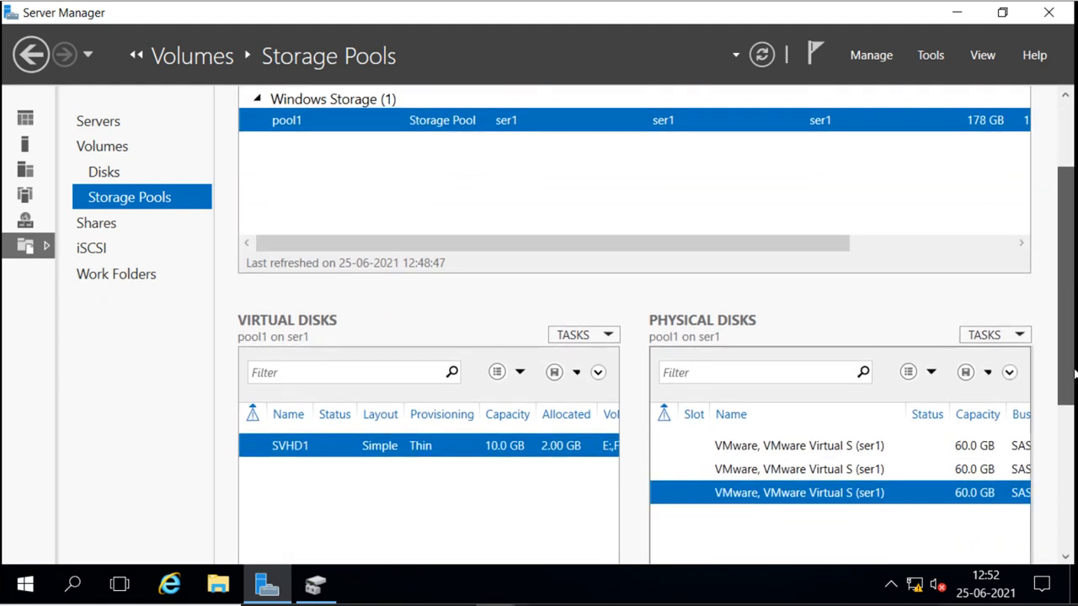
left_click(776, 468)
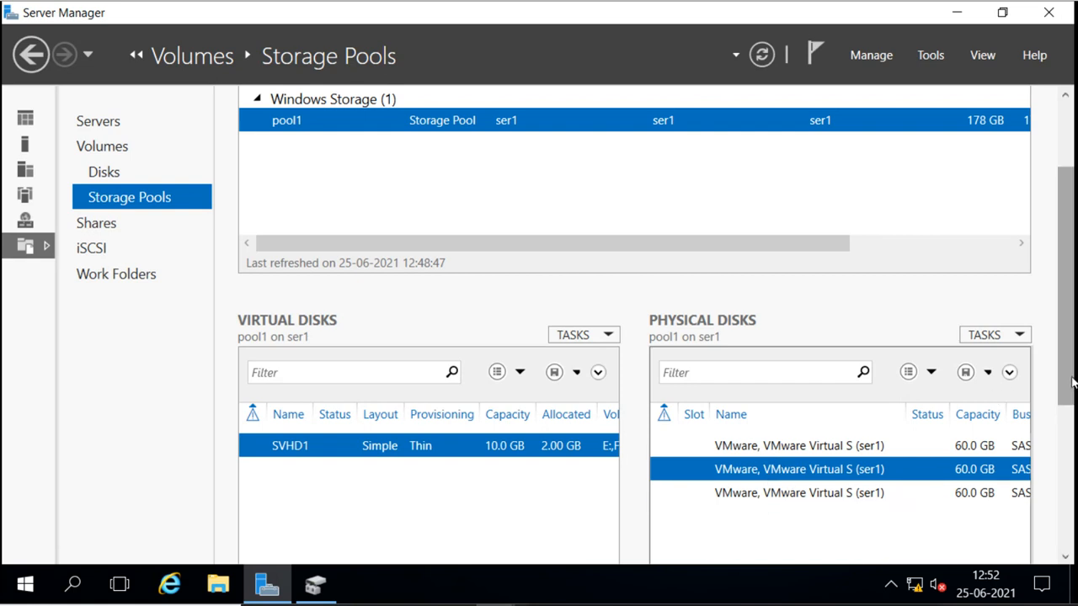
left_click_drag(1072, 383, 1073, 534)
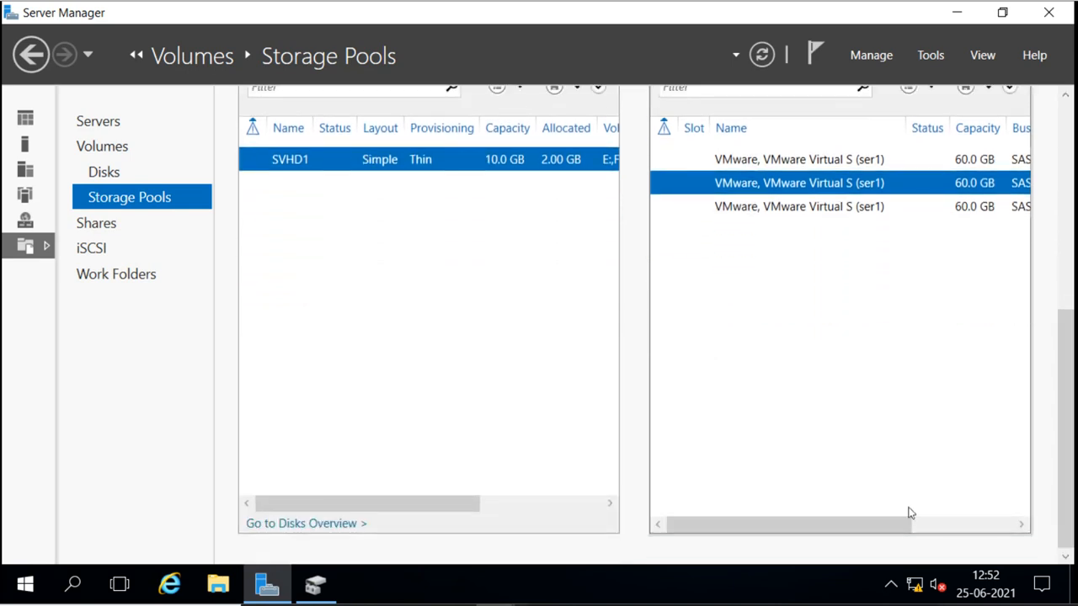
left_click_drag(880, 523, 830, 519)
left_click_drag(1067, 410, 1051, 164)
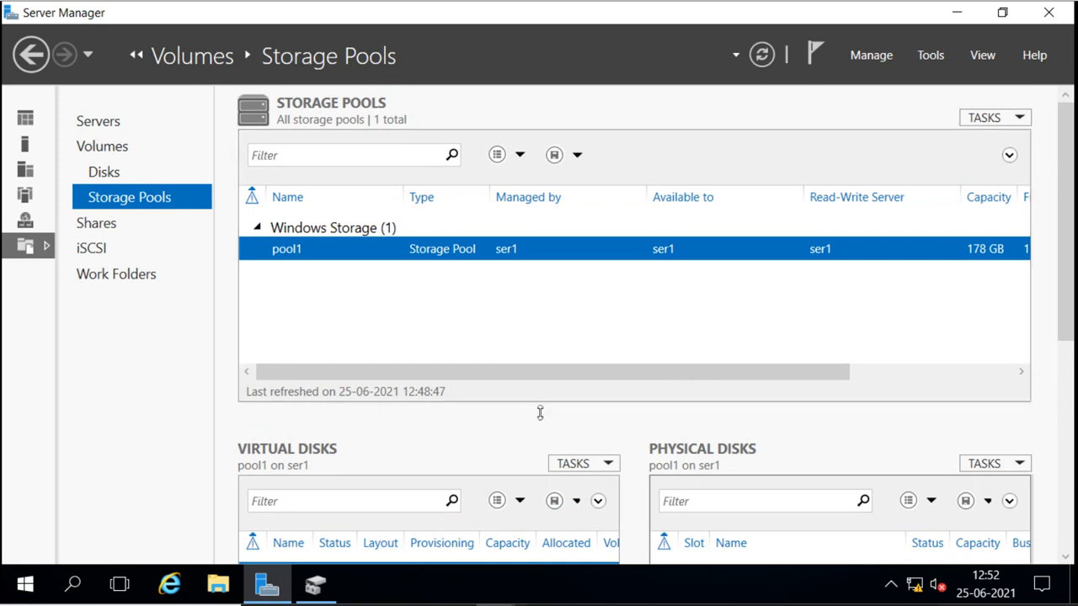
- Start a new virtual disk from storage pool pool1 and name it SVHD2
left_click(605, 462)
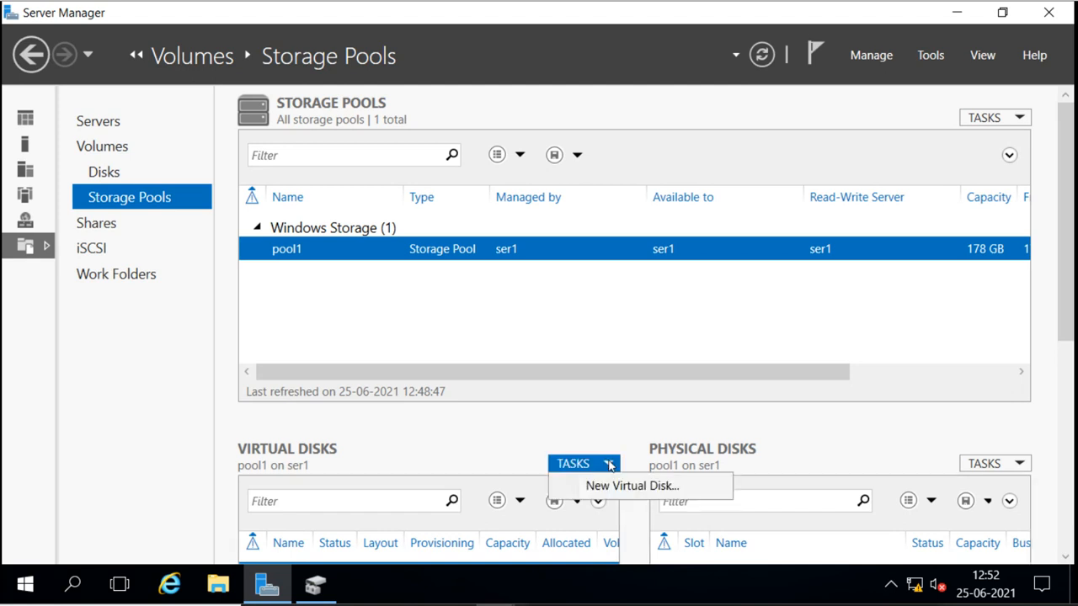
left_click(611, 484)
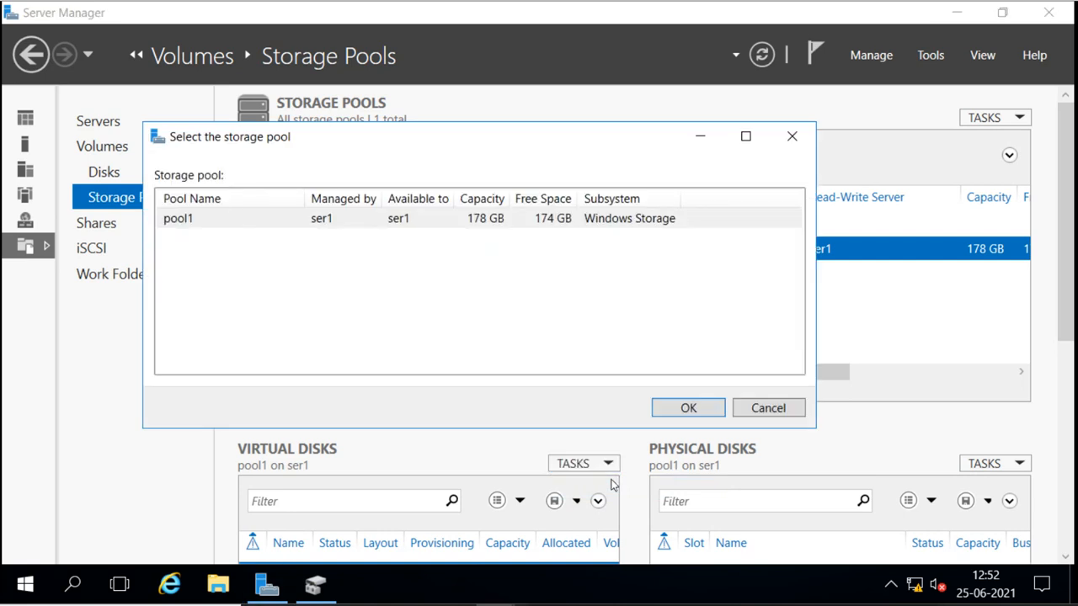
left_click(292, 222)
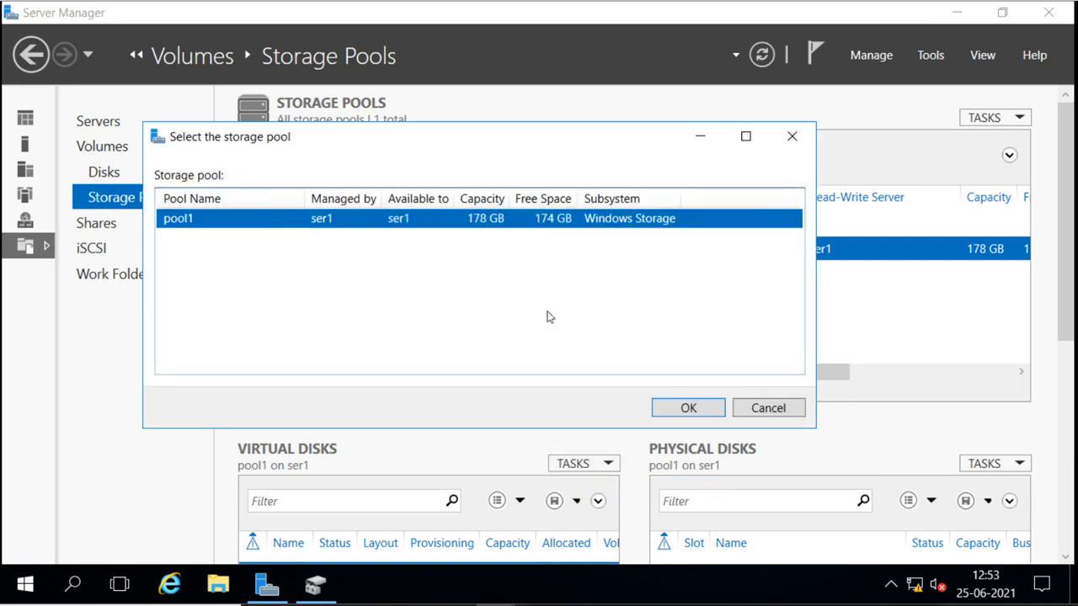
left_click(688, 407)
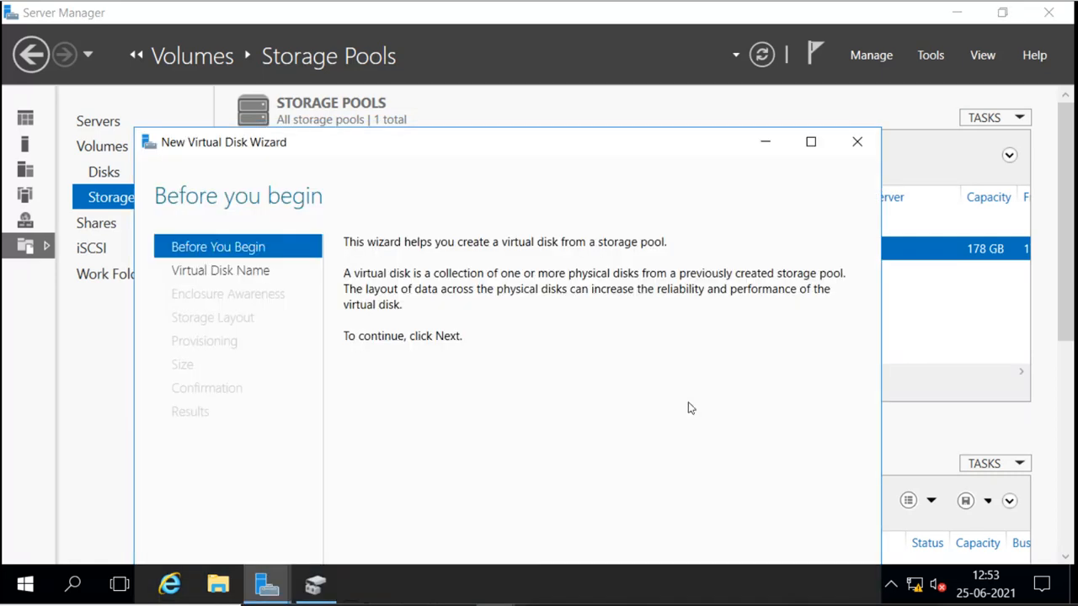
double_click(573, 140)
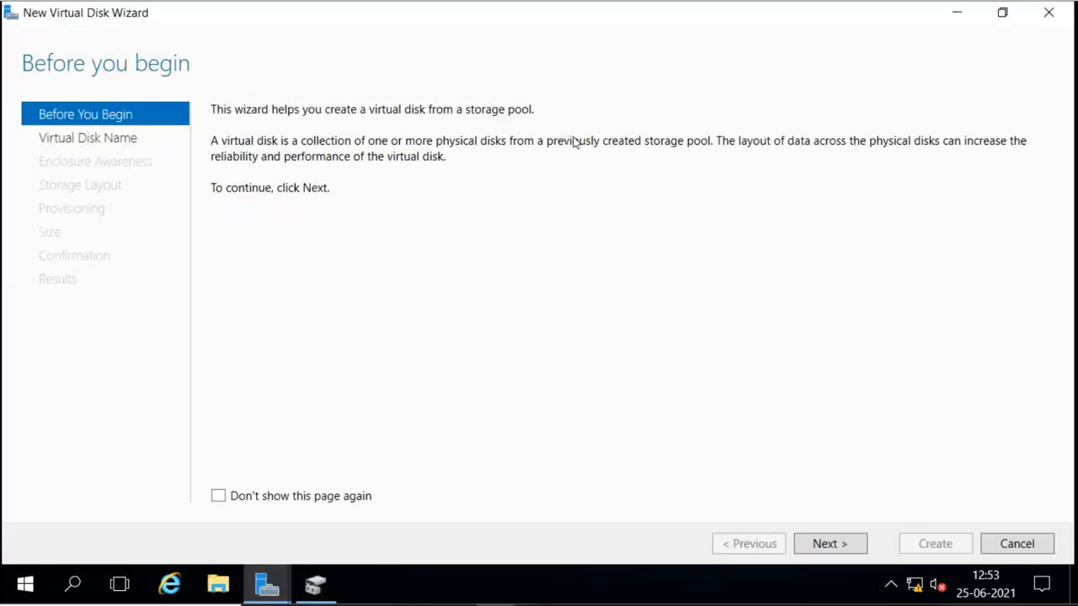
left_click(831, 544)
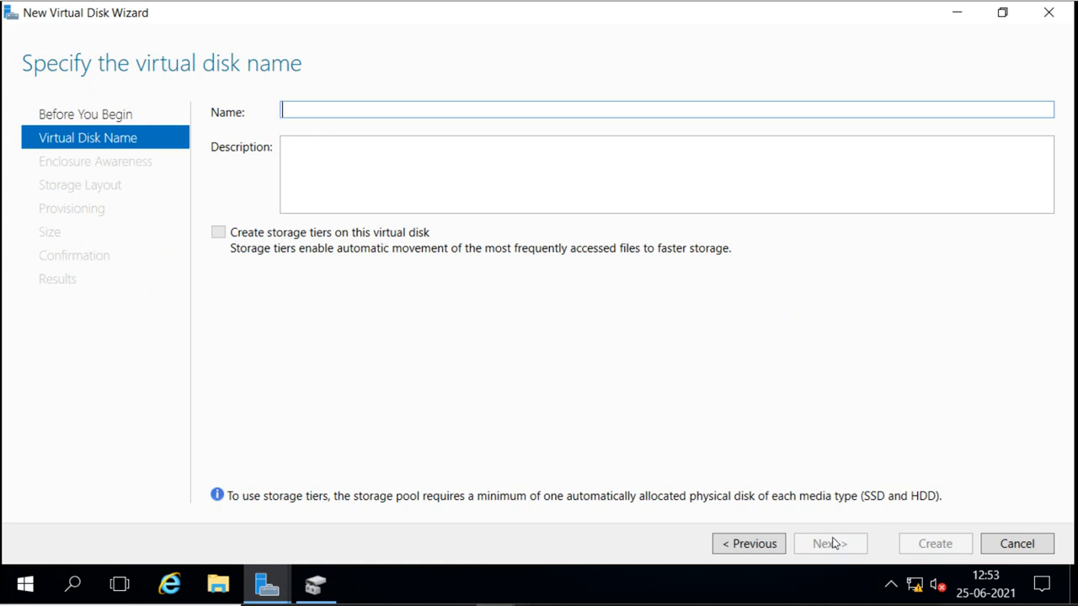
type("SV")
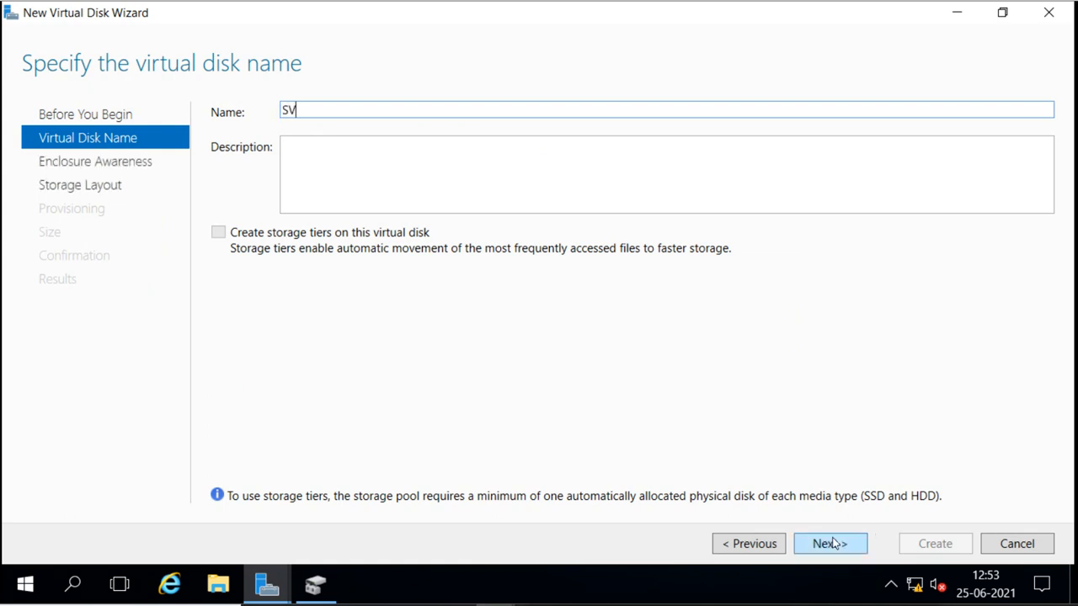
type("HD2")
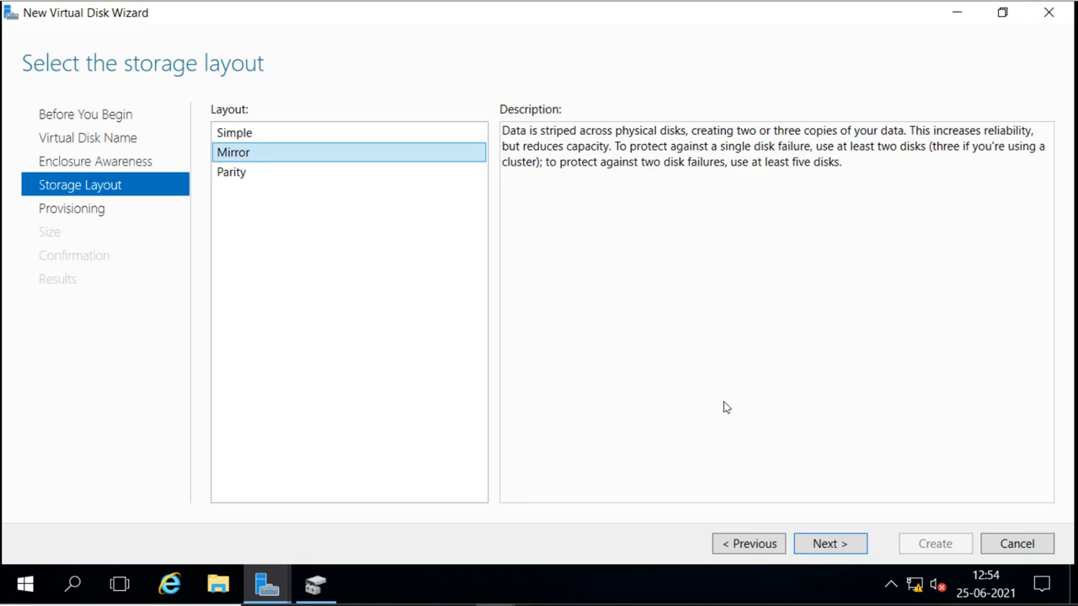
- Choose the Mirror storage layout and Fixed provisioning for SVHD2
left_click(234, 179)
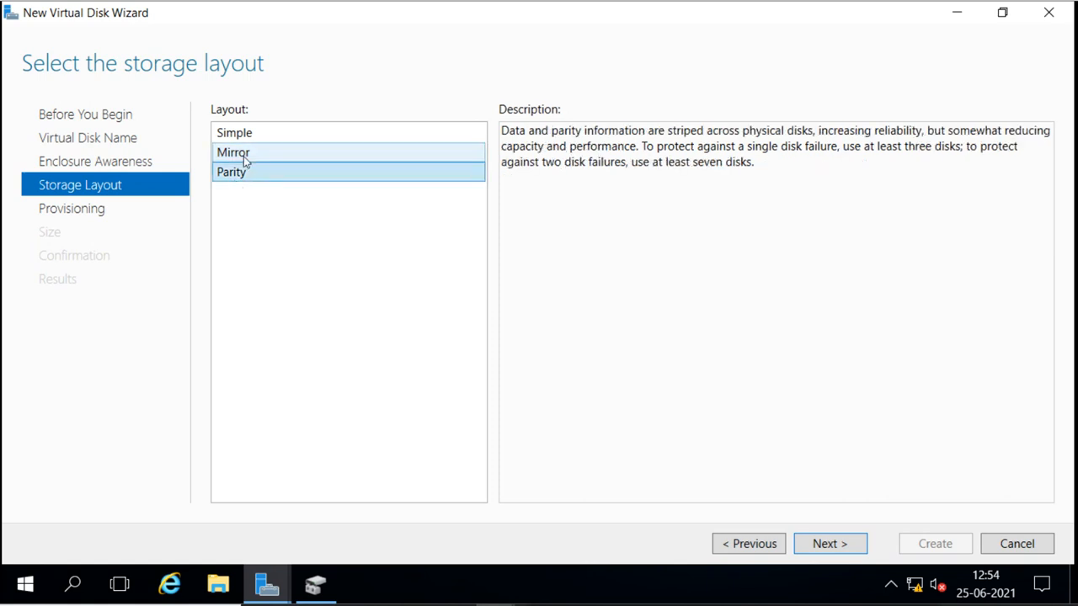
left_click(244, 156)
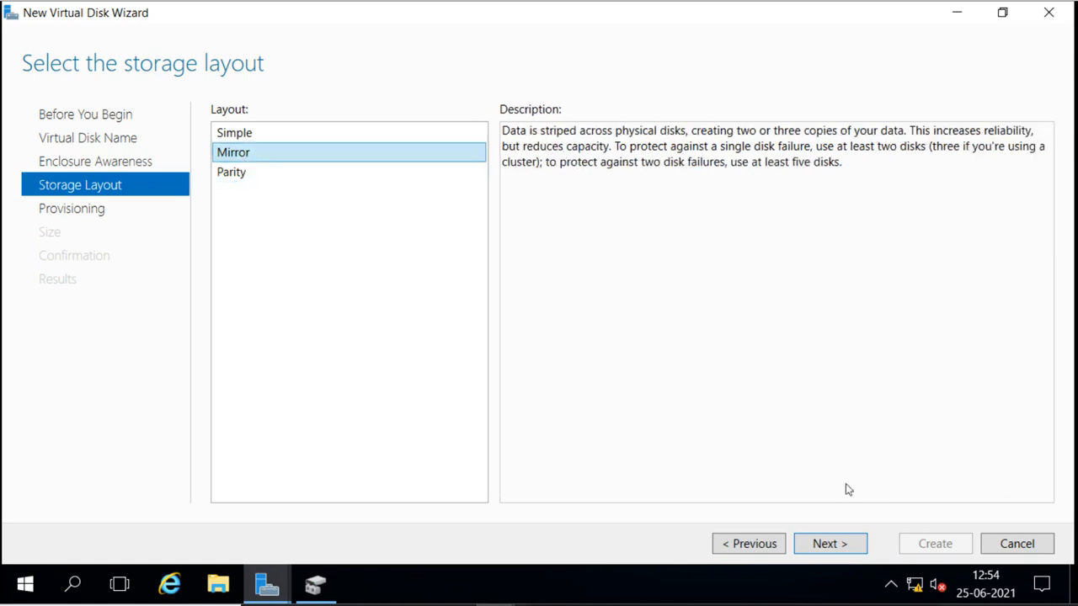
left_click(831, 543)
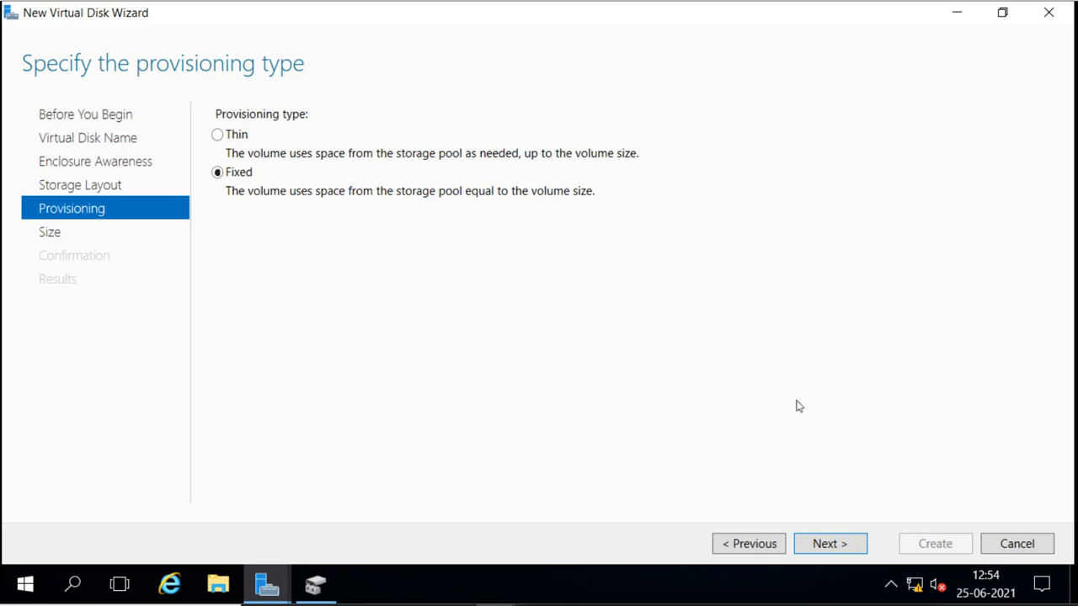
left_click(846, 544)
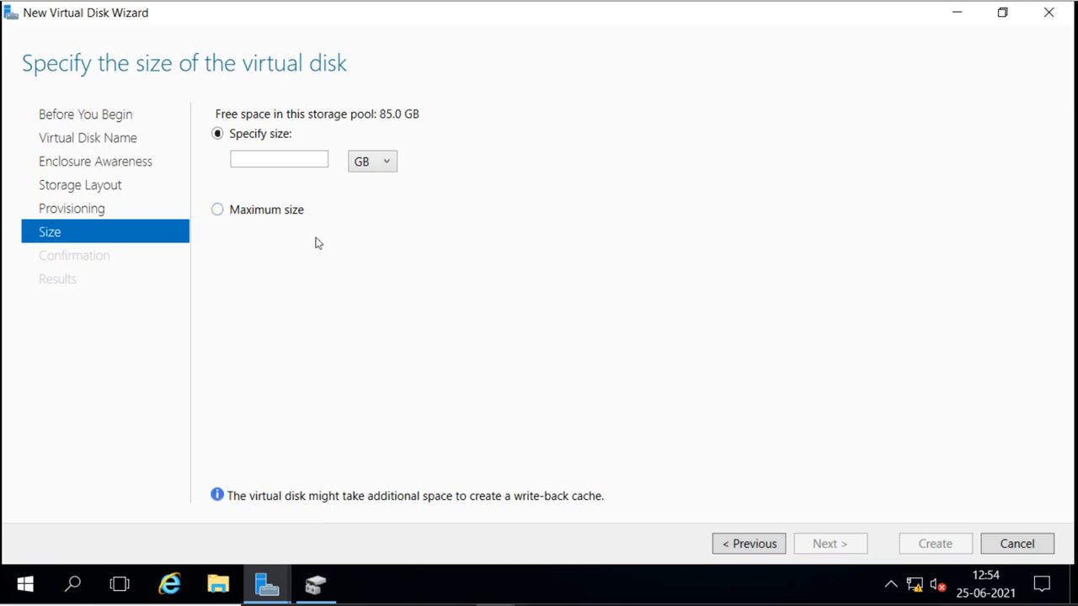
- Specify a size of 10 GB for SVHD2 and create the virtual disk
left_click(219, 211)
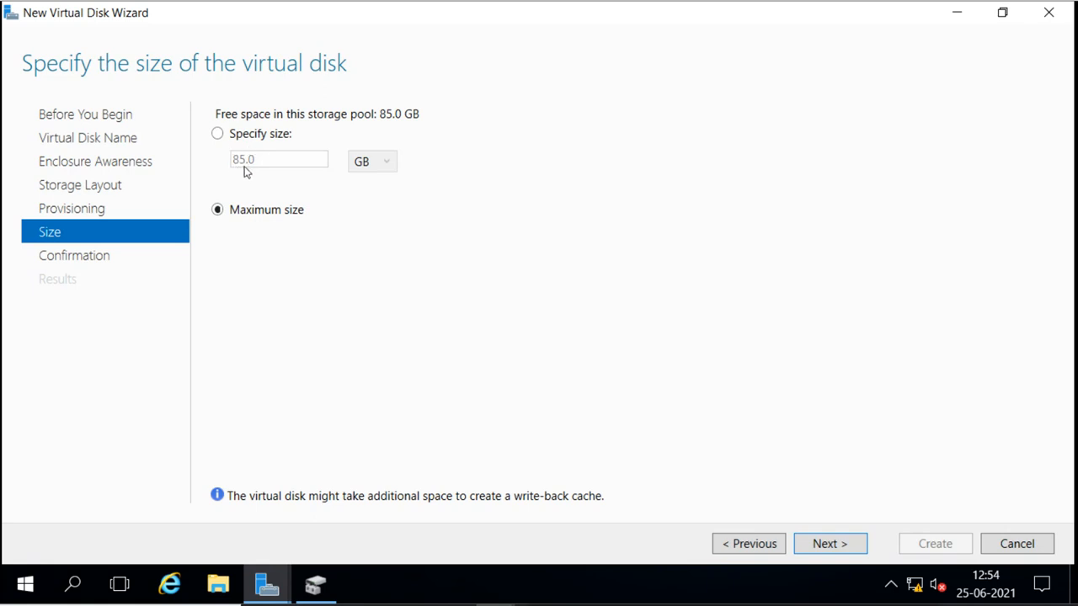
left_click(218, 135)
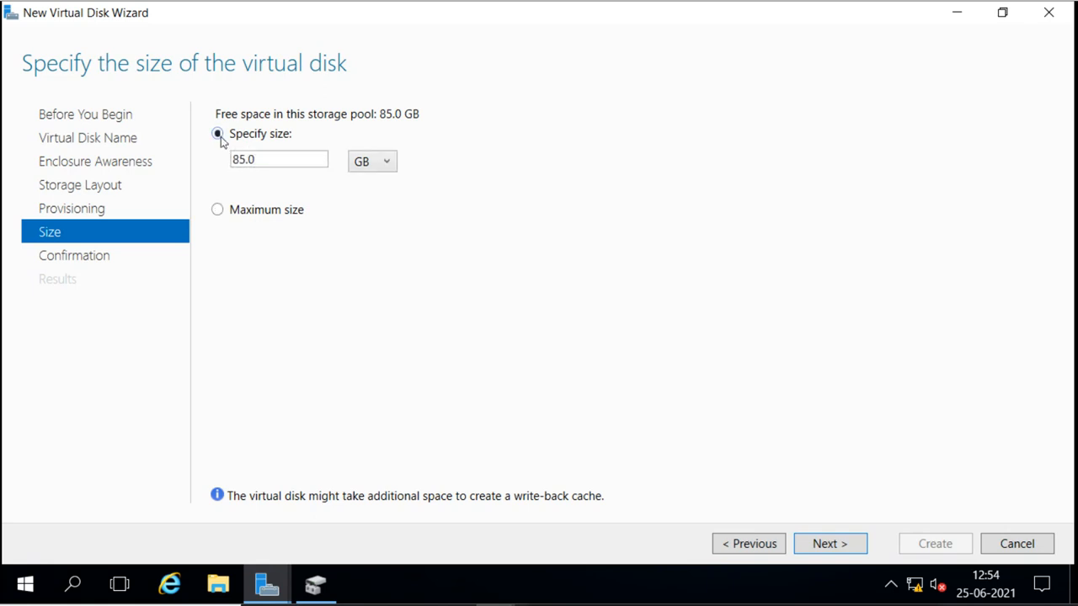
double_click(284, 163)
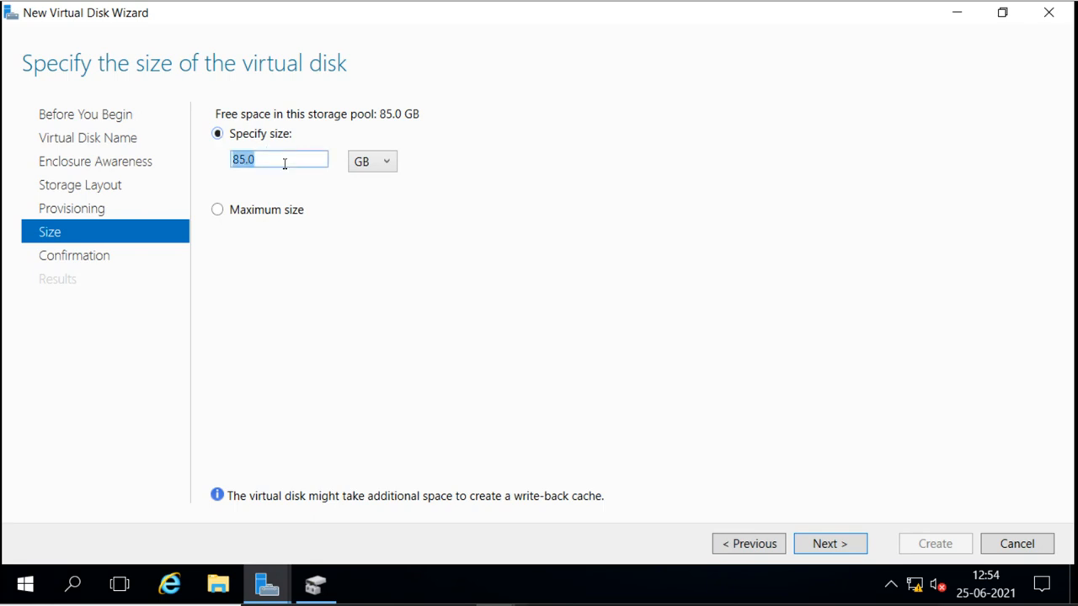
type("10")
left_click(835, 543)
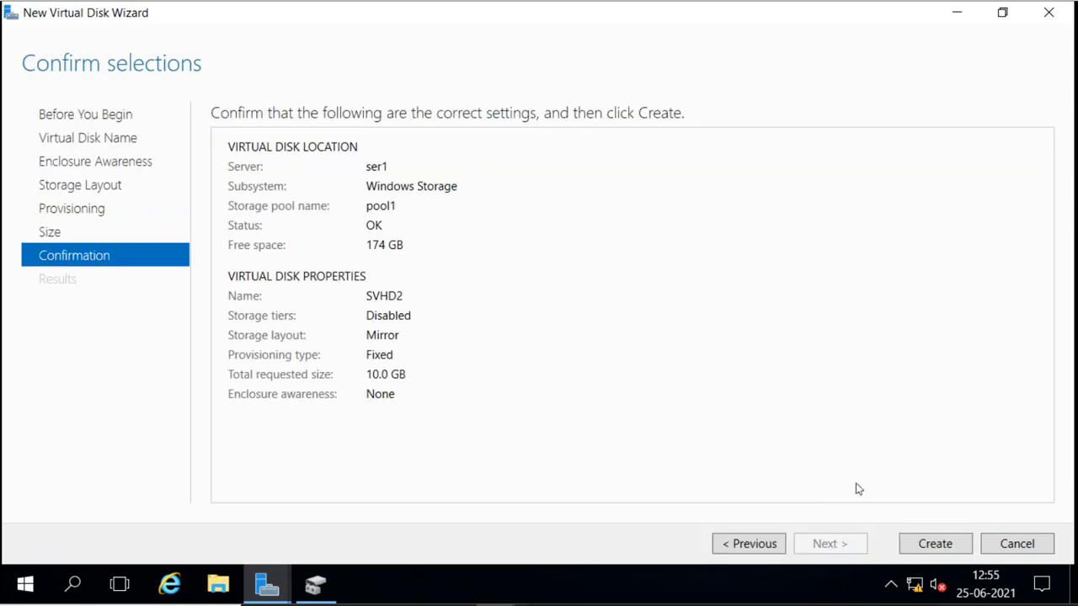
left_click(935, 544)
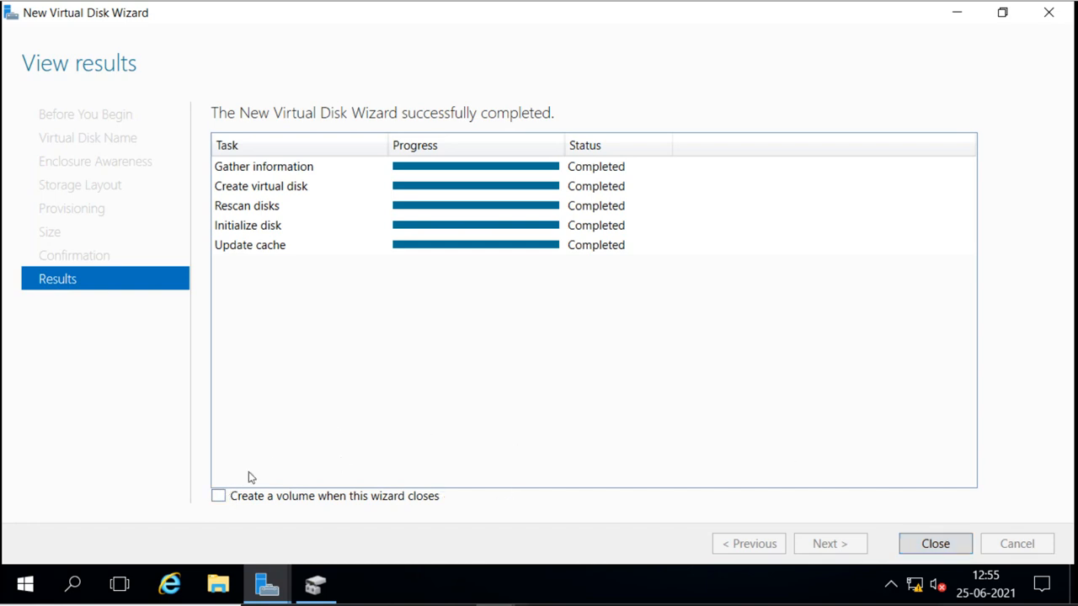
- Close the finished New Virtual Disk Wizard and cancel the New Volume Wizard without creating a volume
left_click(219, 496)
left_click(933, 543)
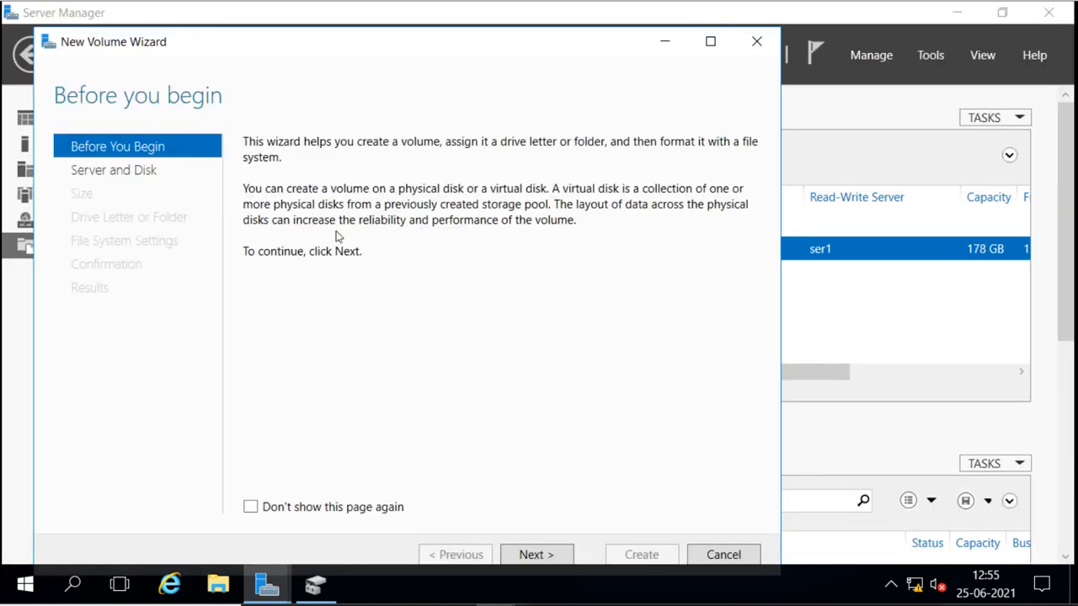
left_click(753, 42)
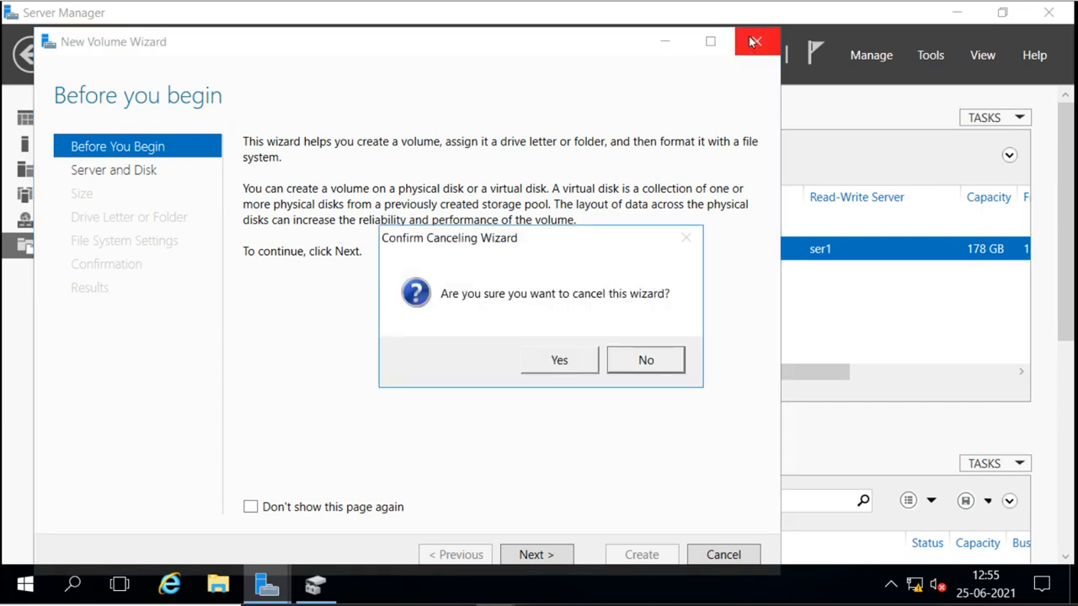
left_click(559, 360)
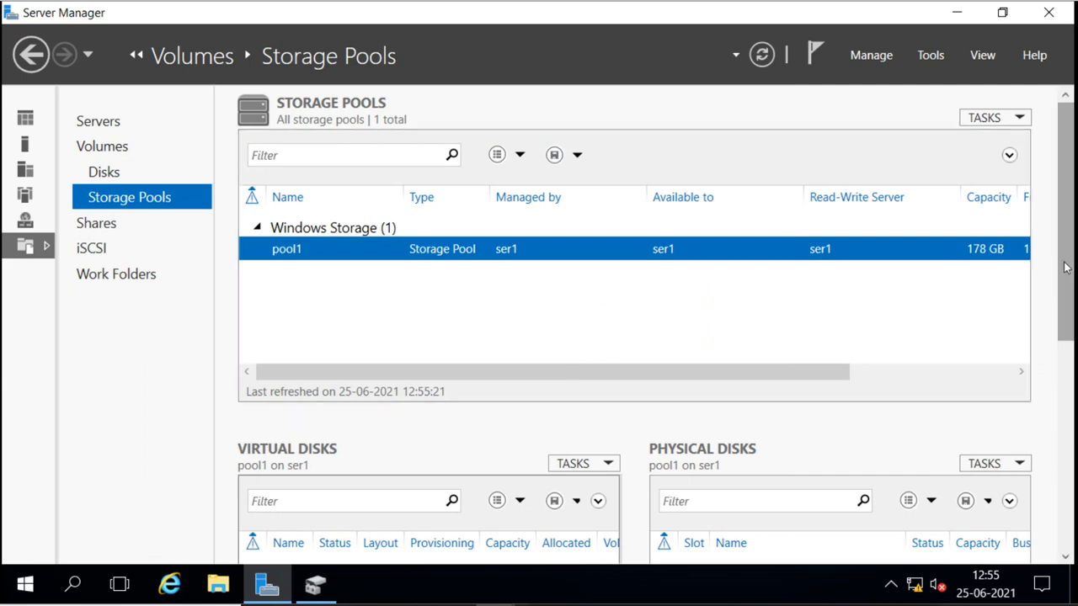
- Compare the layout, provisioning, capacity, allocated space and volumes of virtual disks SVHD2 and SVHD1 in pool1
left_click_drag(1065, 289, 1065, 382)
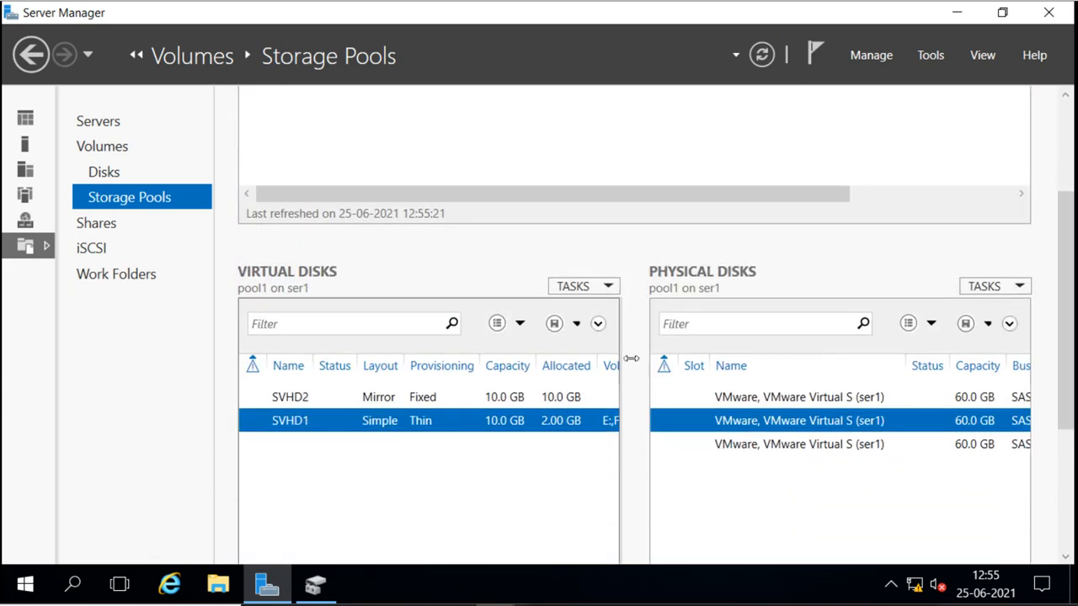
left_click(339, 404)
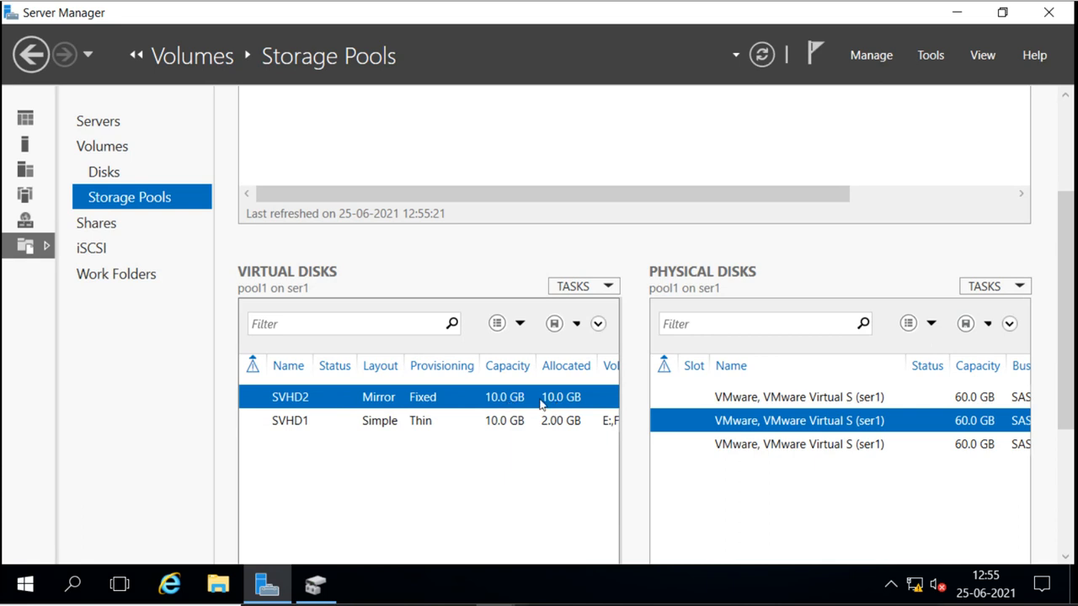
left_click(508, 421)
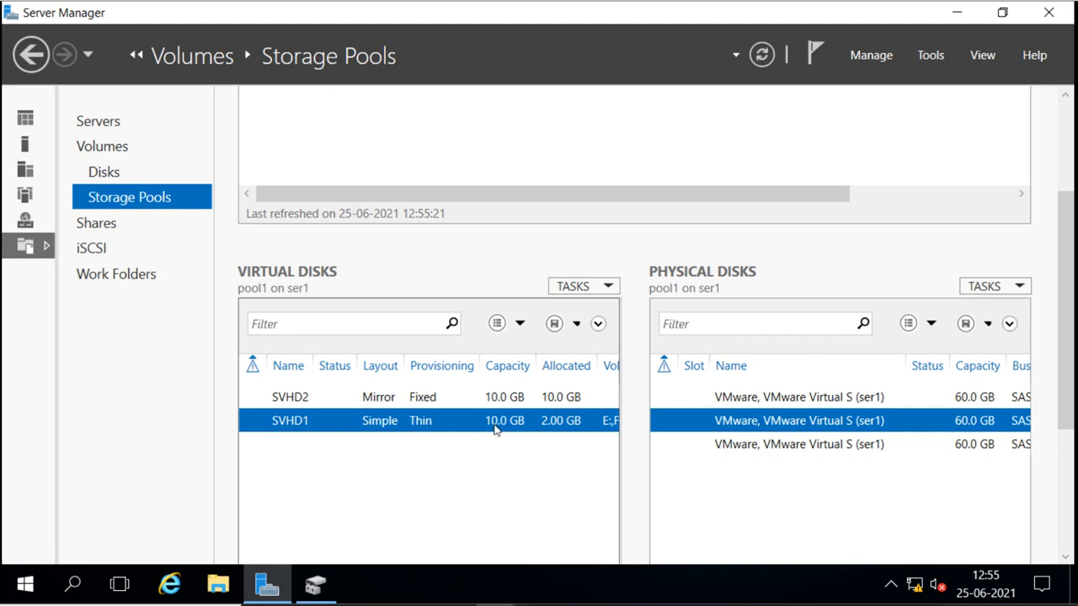
left_click(551, 401)
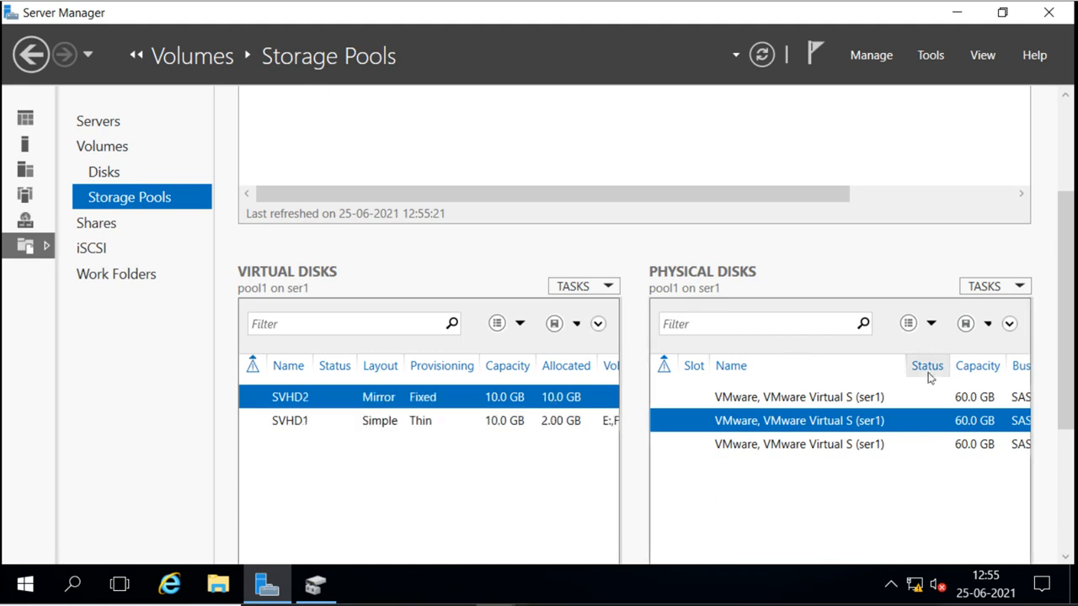
scroll(1071, 402, "down", 5)
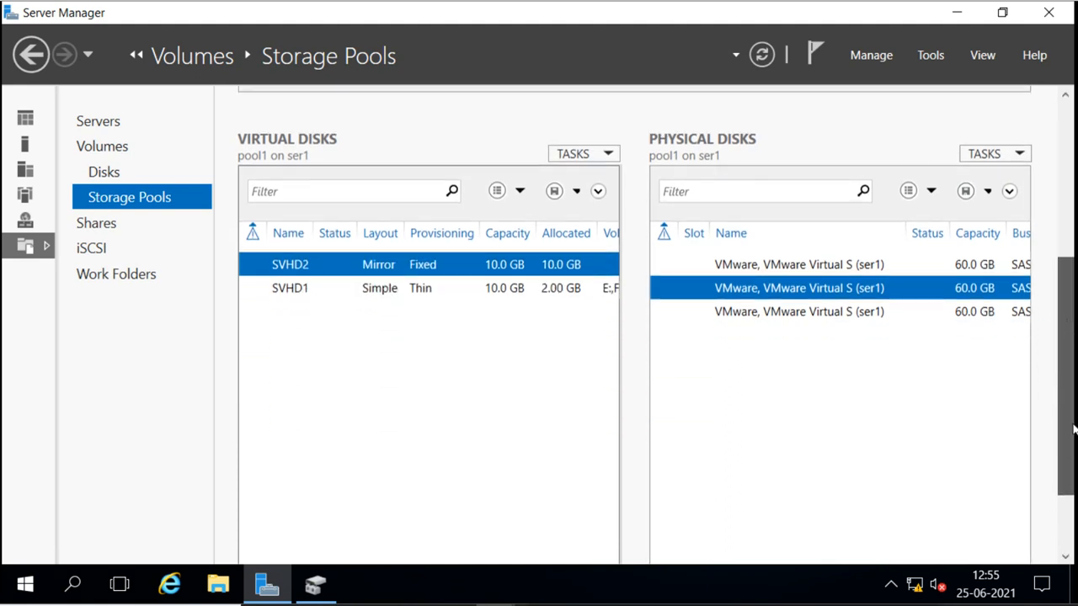
scroll(1069, 448, "up", 1)
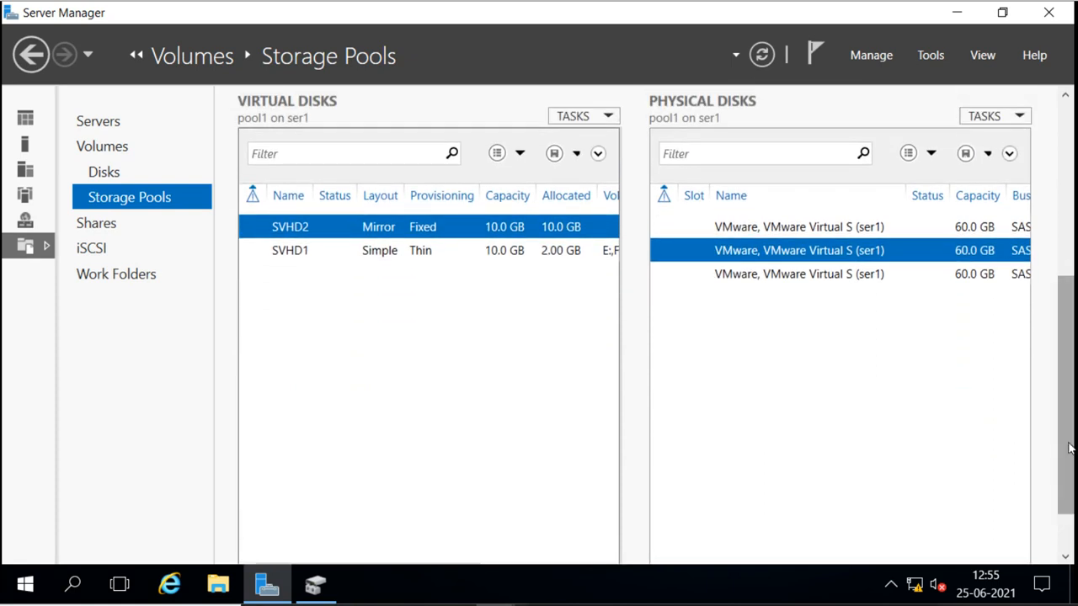
scroll(1069, 447, "down", 2)
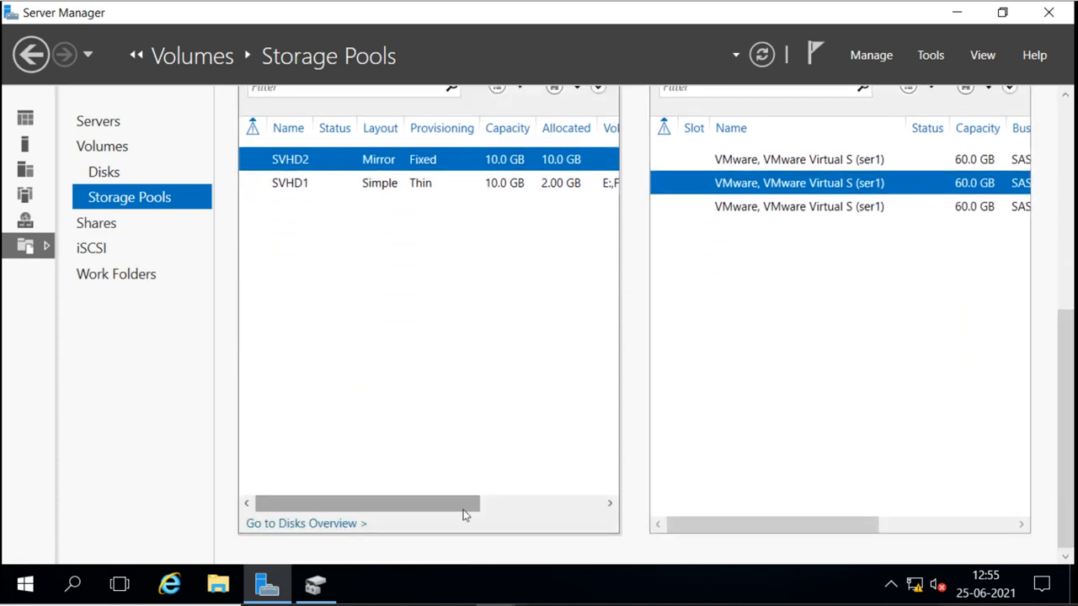
left_click_drag(460, 509, 517, 505)
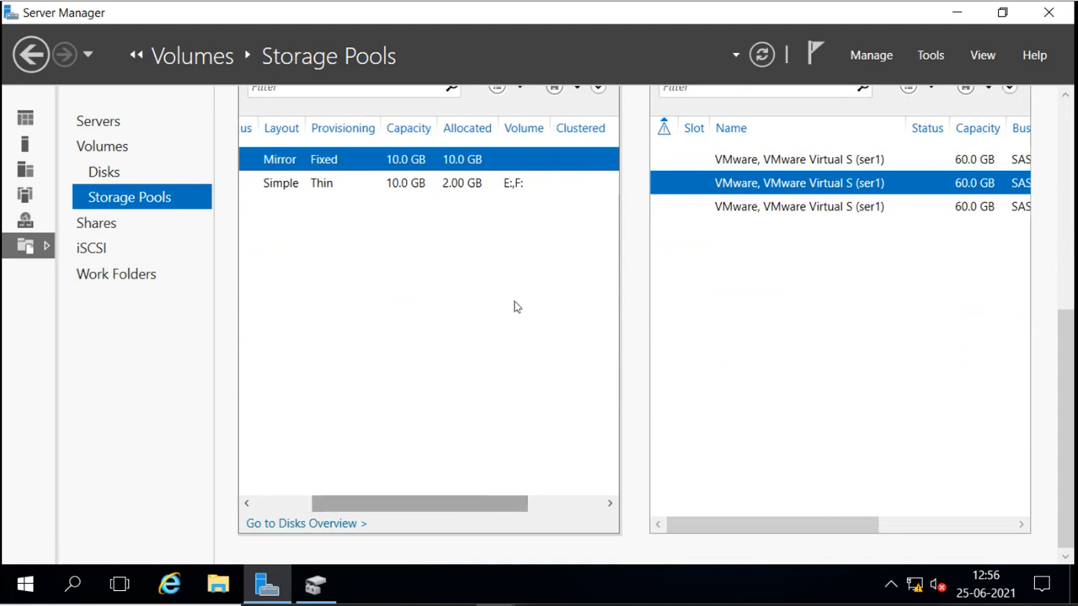
left_click(509, 183)
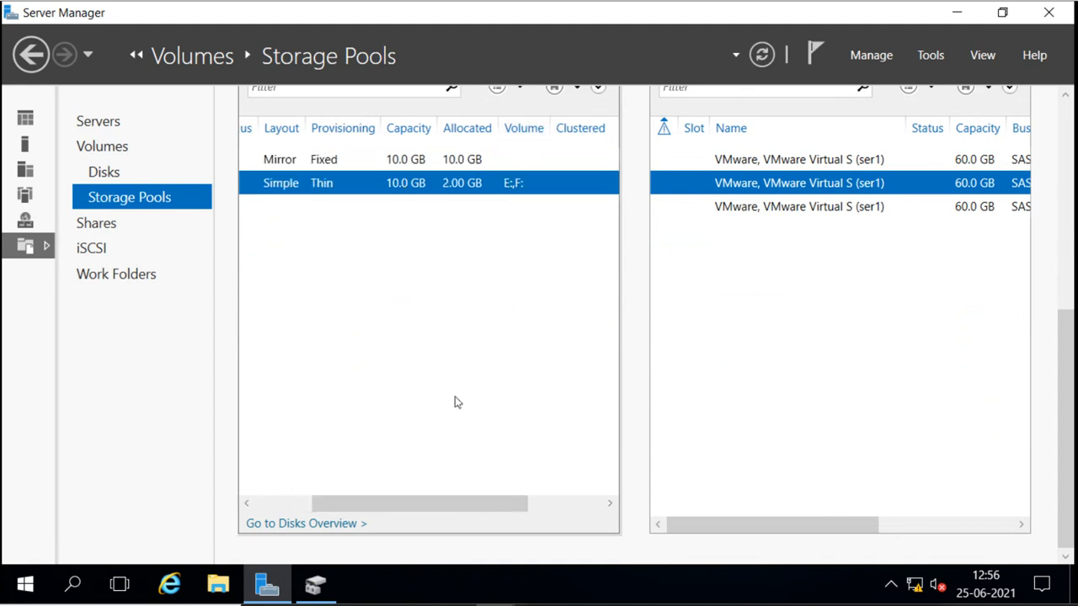
left_click_drag(454, 507, 216, 481)
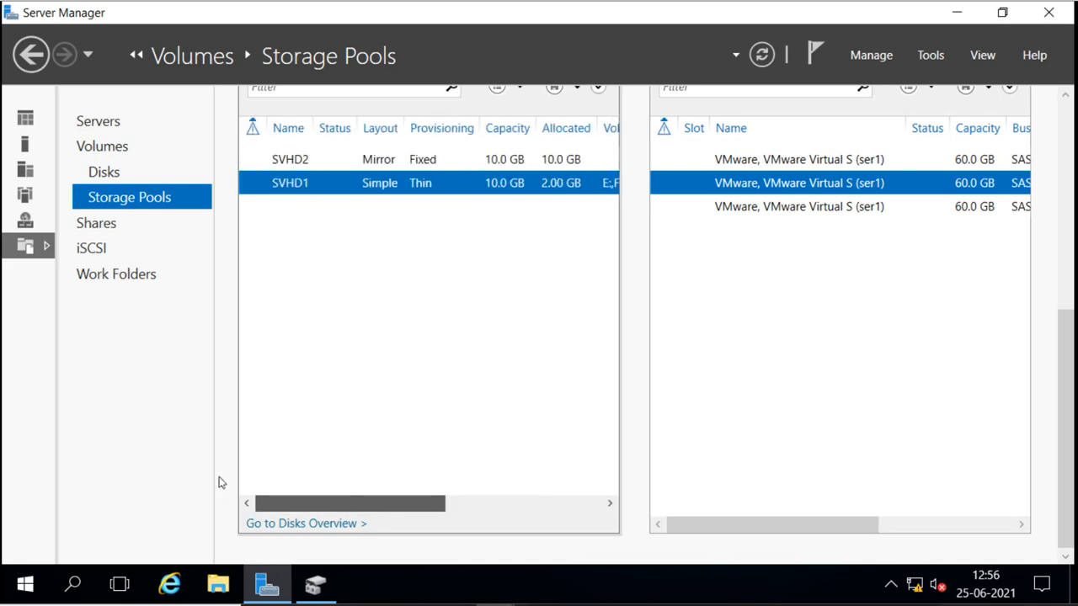
left_click_drag(1066, 329, 1061, 108)
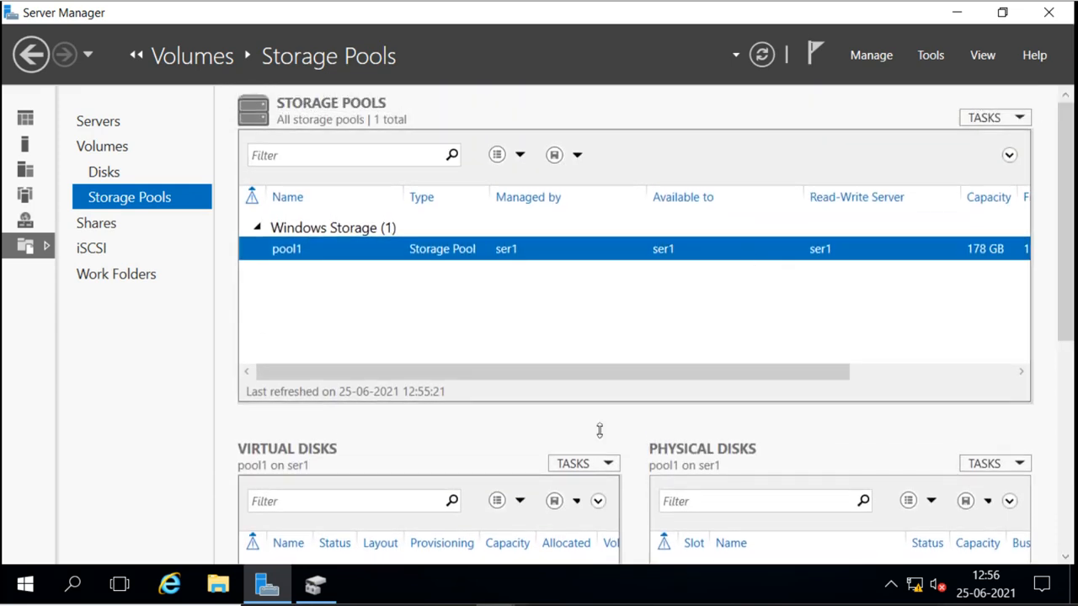
left_click(608, 465)
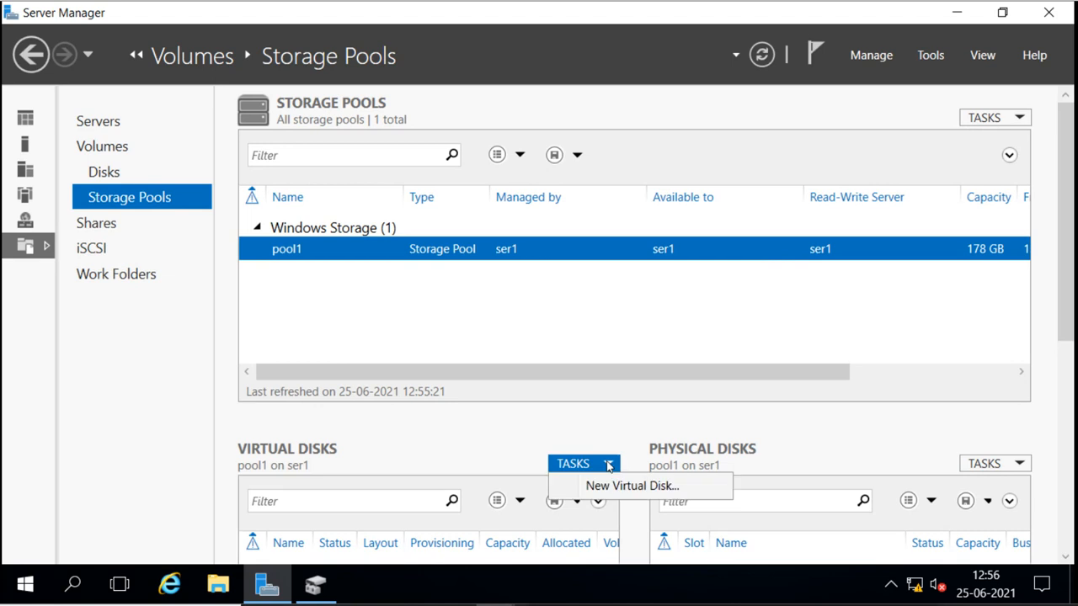
left_click(578, 358)
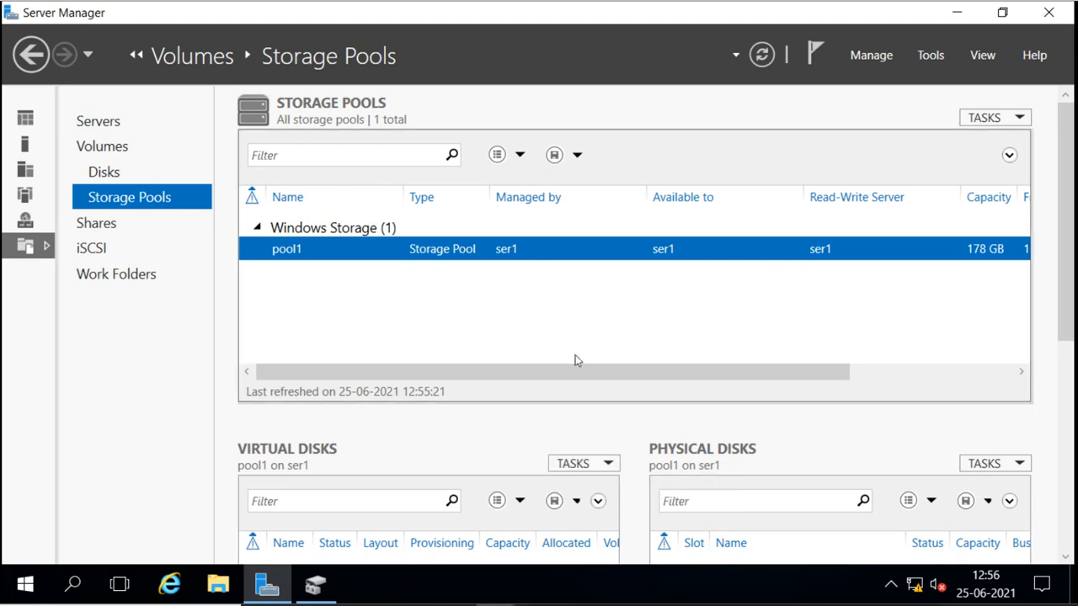
- Open the list of disks on ser1 and select virtual disk SVHD2
left_click(104, 173)
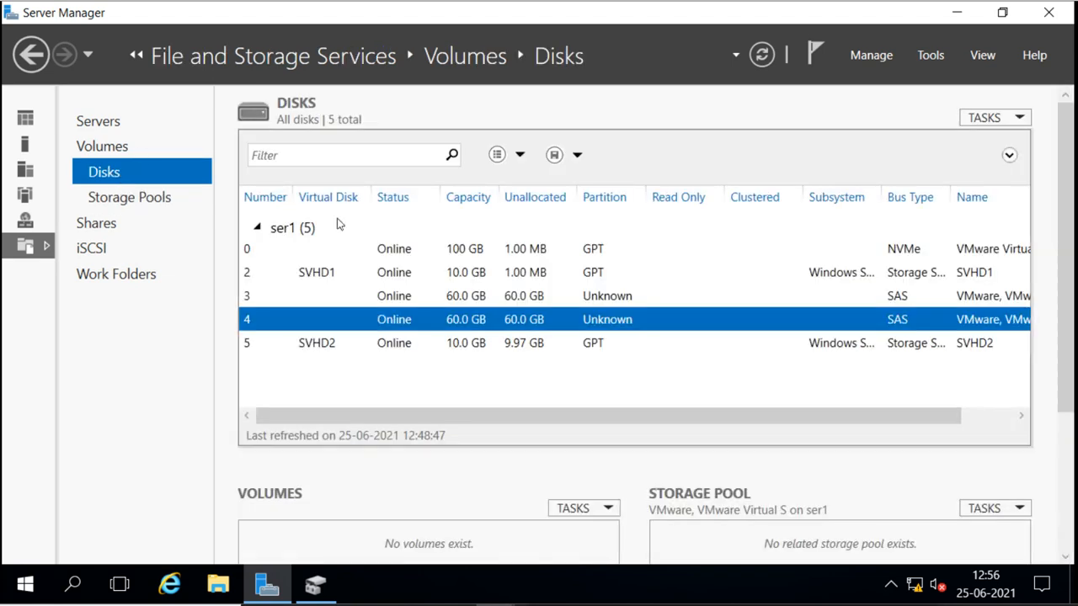
left_click(330, 352)
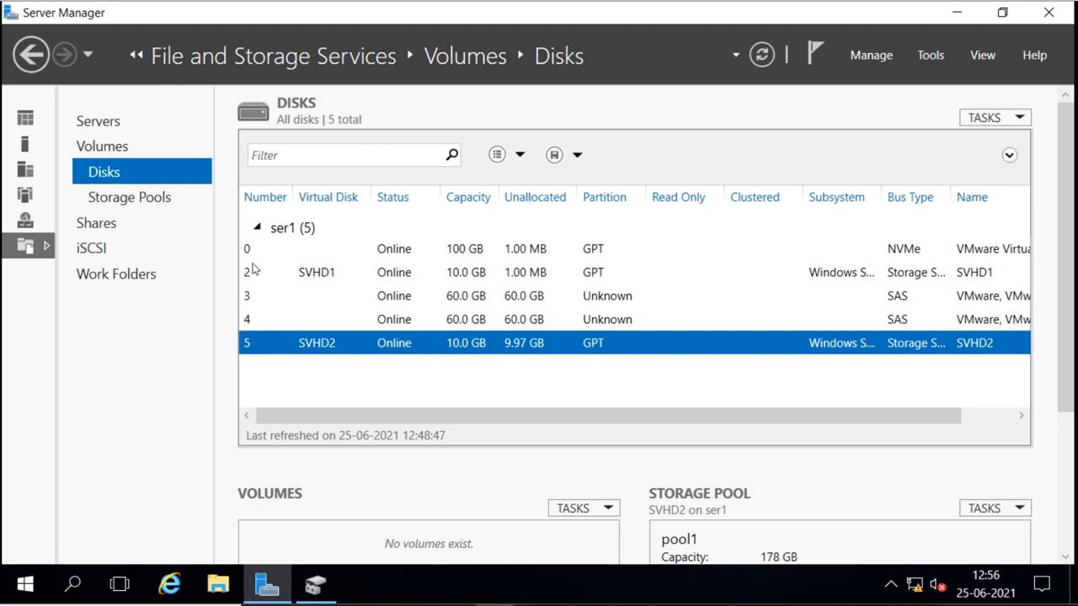
- Refresh the list of disks on ser1 and examine disk 0 and virtual disks SVHD1 and SVHD2
left_click(258, 326)
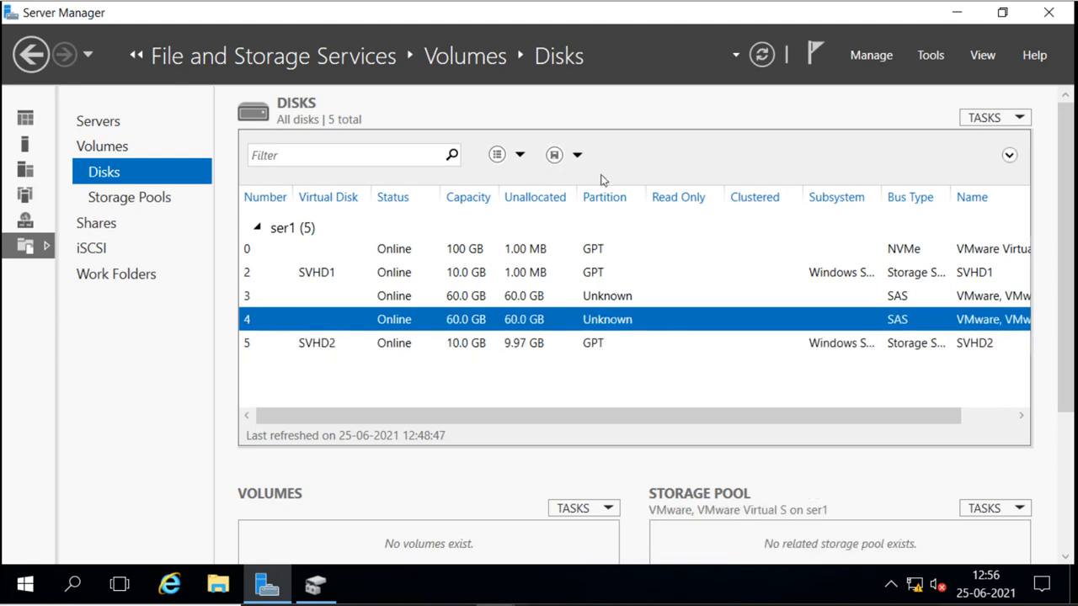
left_click(762, 59)
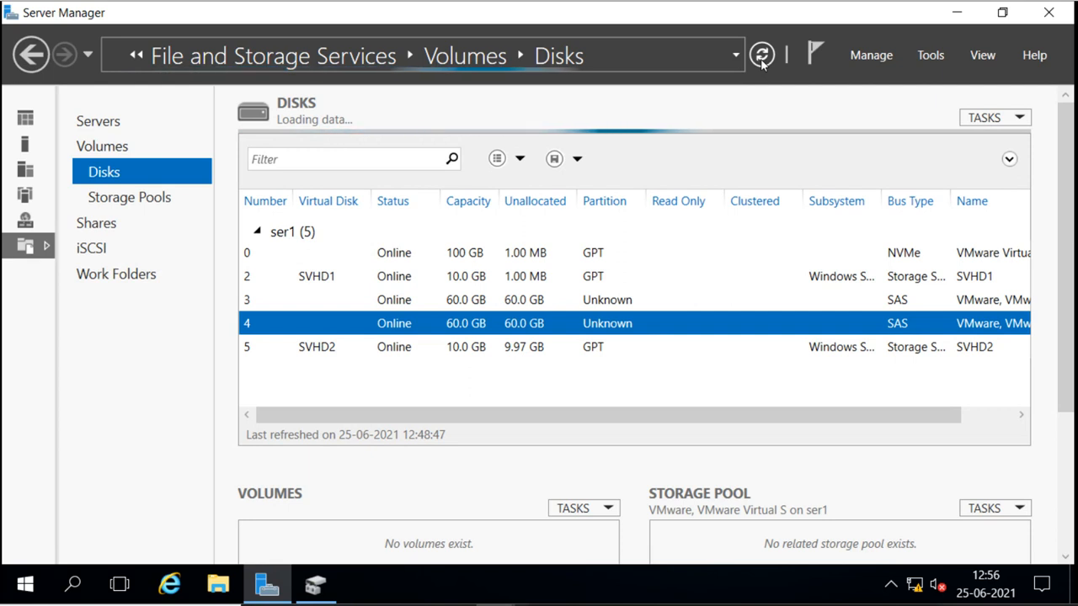
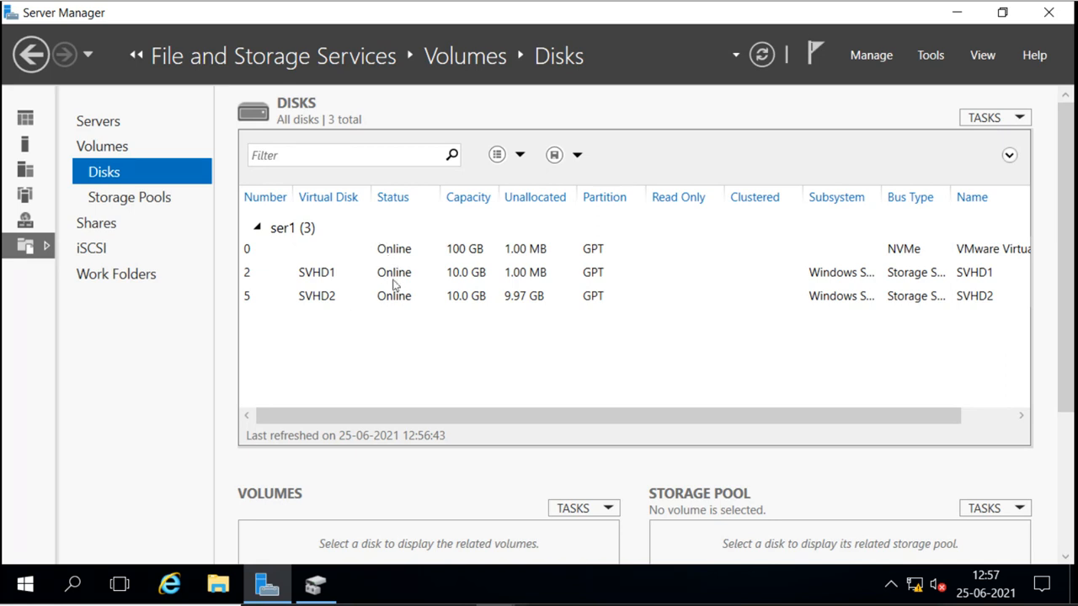
left_click(251, 253)
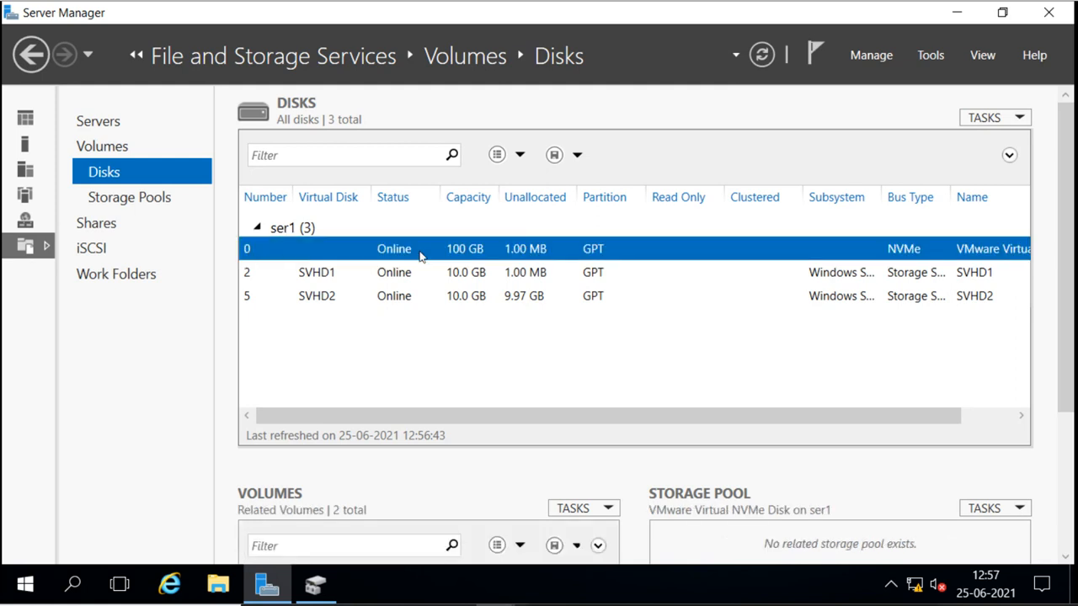
left_click(324, 276)
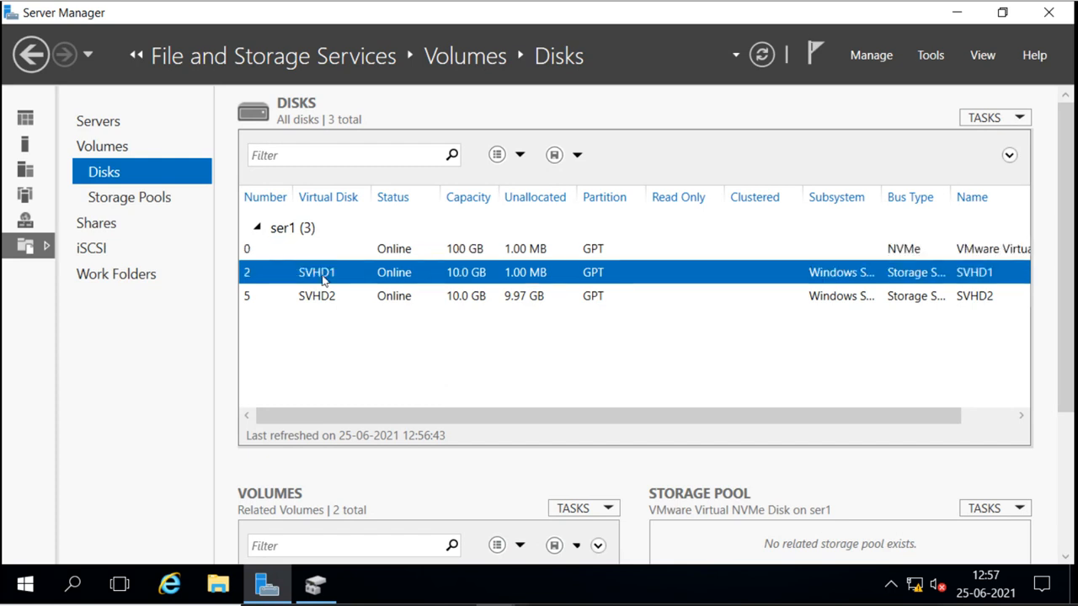
left_click(324, 298)
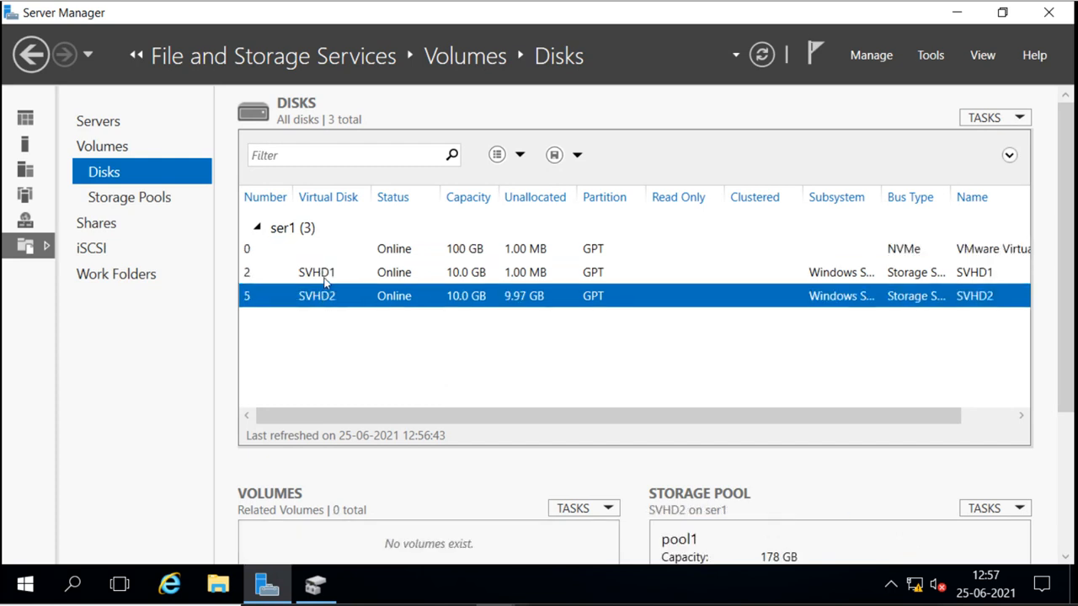
left_click(326, 278)
left_click(327, 299)
- Switch to Disk Management and examine the partitions and unallocated space on Disk 2 and Disk 5
left_click(316, 589)
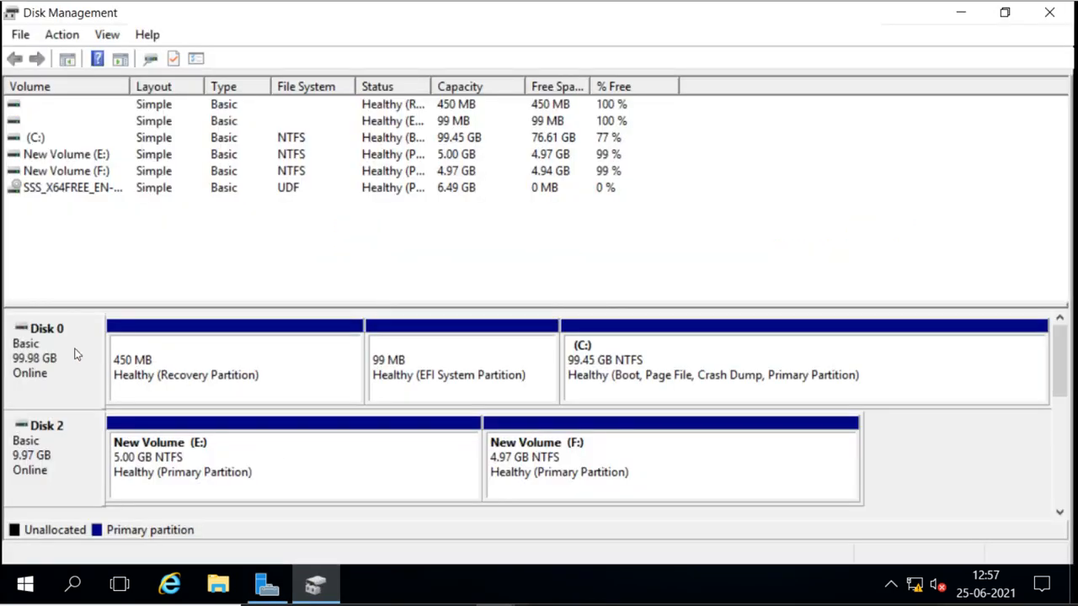
left_click(83, 461)
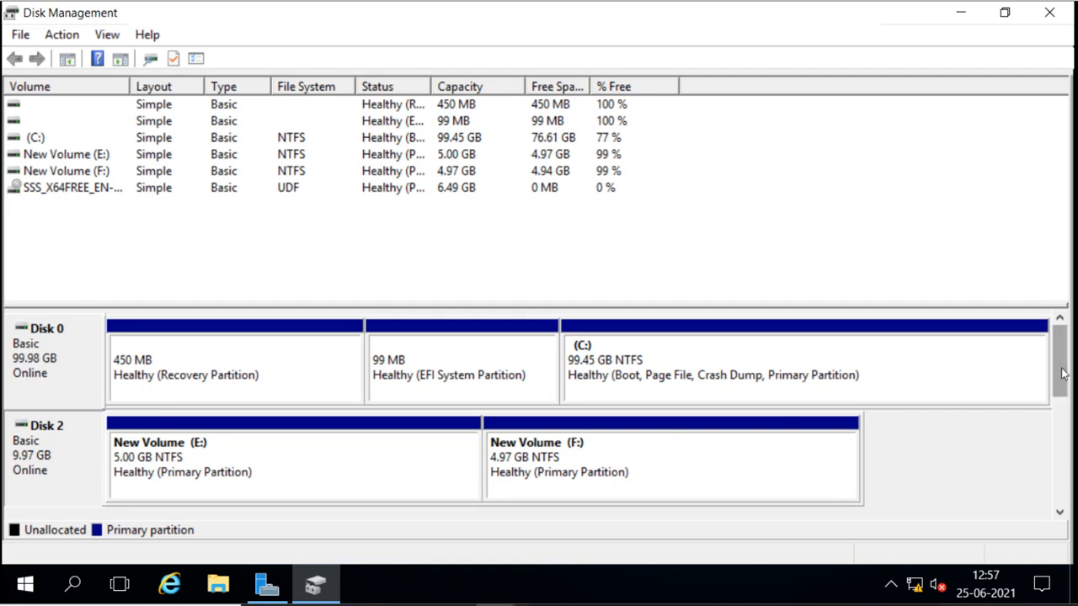
left_click_drag(1063, 374, 1063, 410)
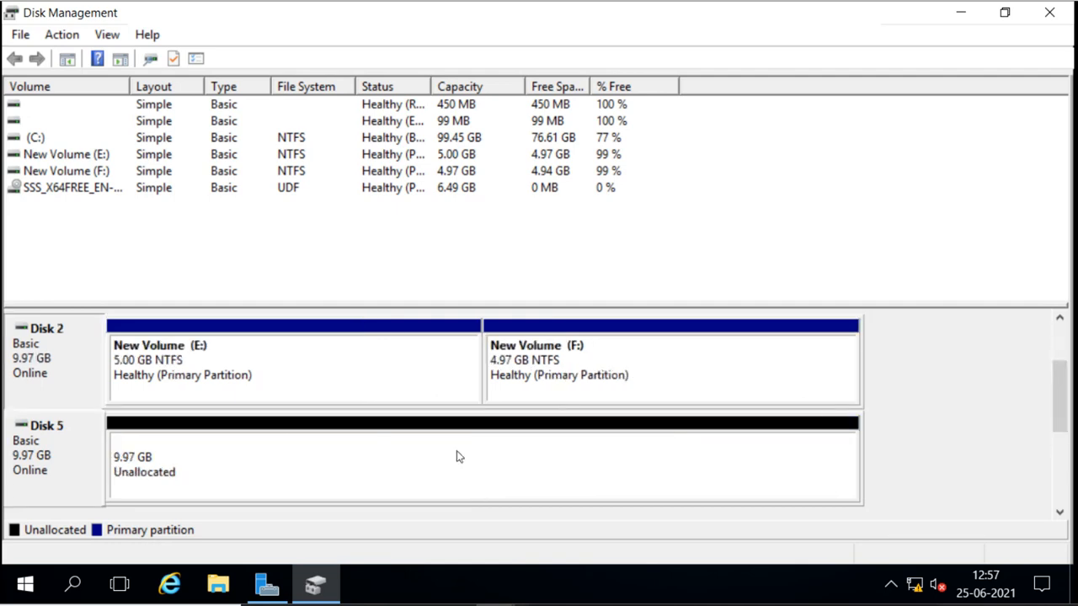
left_click(60, 453)
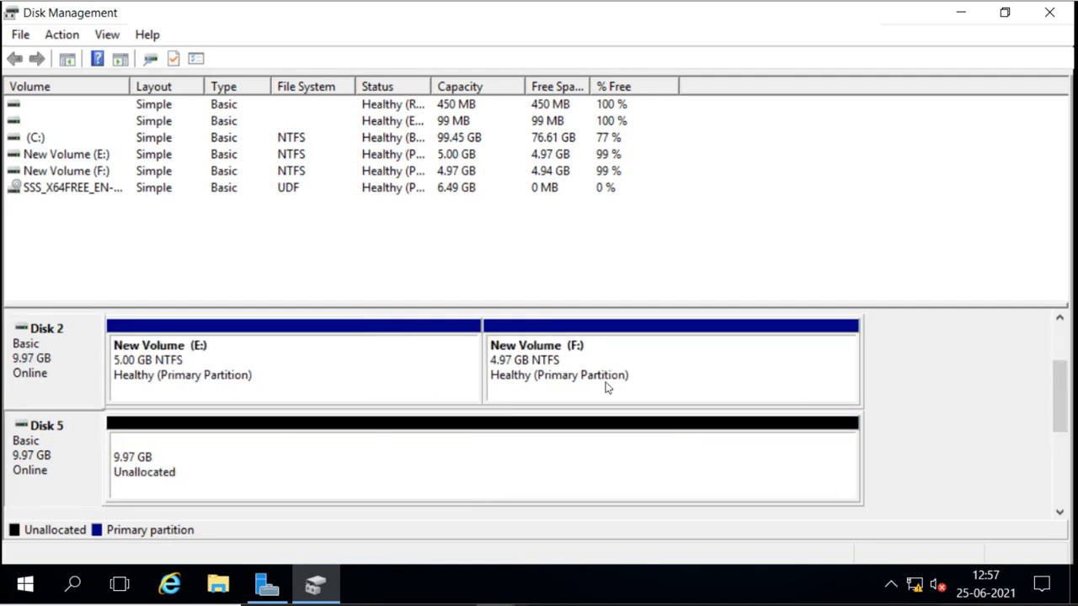
mouse_move(1066, 376)
left_mouse_down()
mouse_move(1066, 446)
mouse_move(1064, 352)
mouse_move(1064, 376)
left_mouse_up()
- Return to Server Manager and compare the disk entries for SVHD1 and SVHD2
left_click(264, 587)
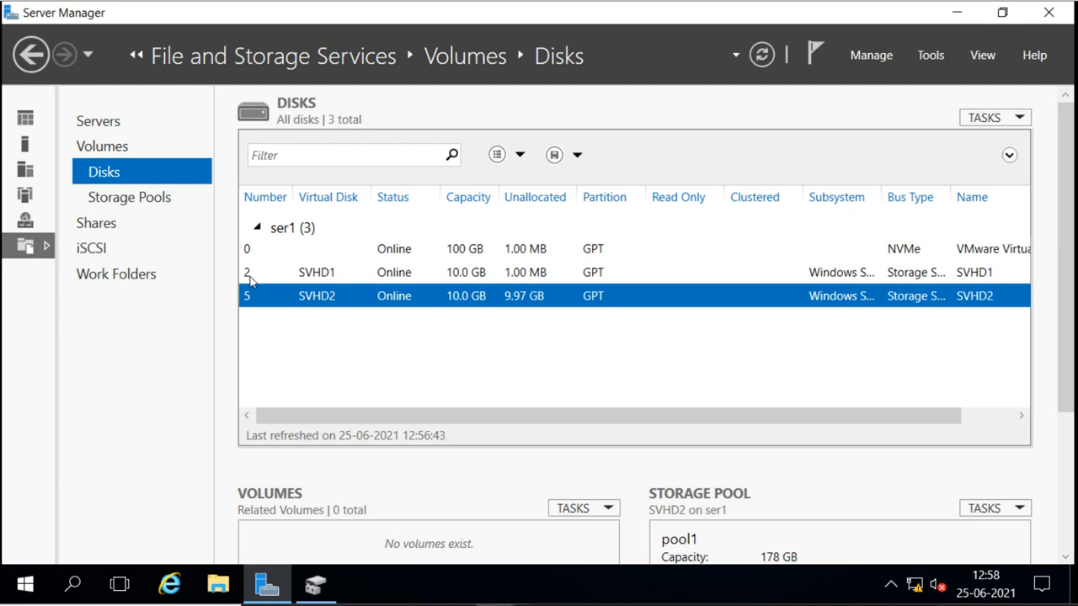
left_click(323, 277)
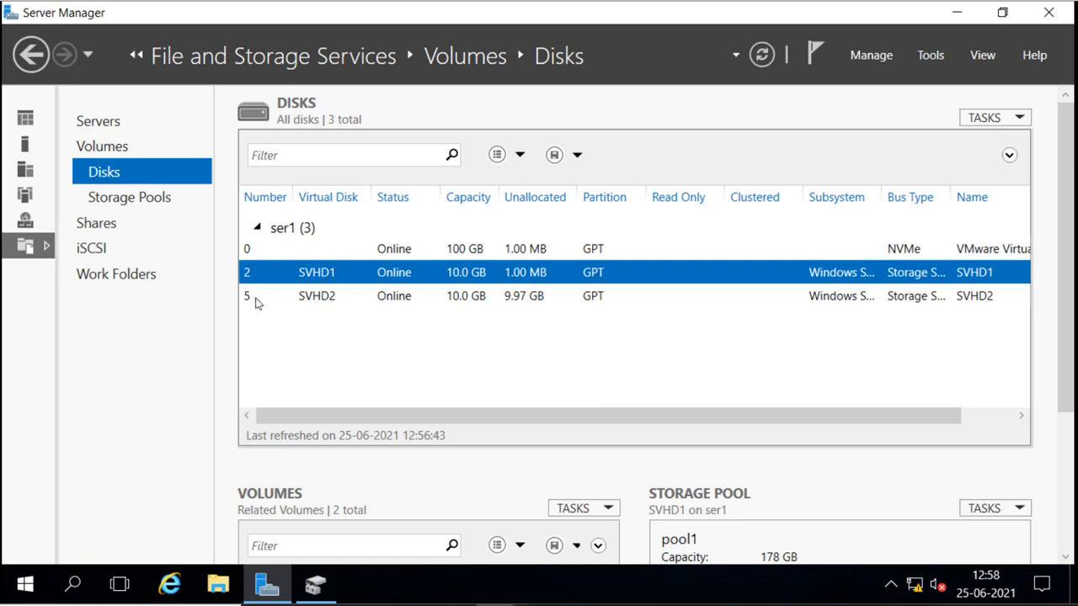
left_click(256, 299)
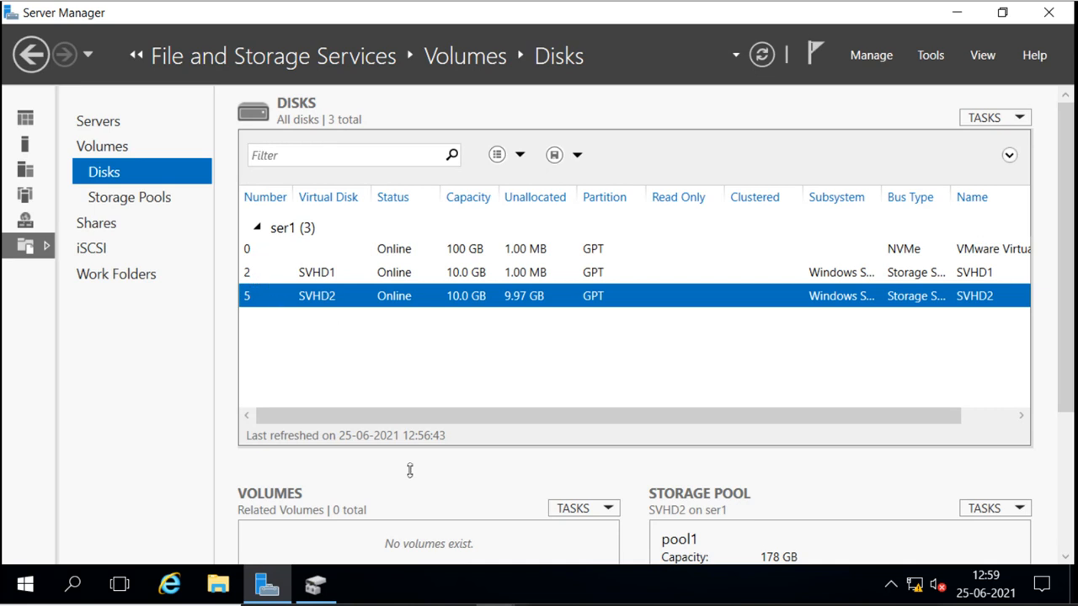
- In Disk Management, create simple NTFS volume G: on all of Disk 5's unallocated space, quick-formatted and labelled New Volume
left_click(315, 583)
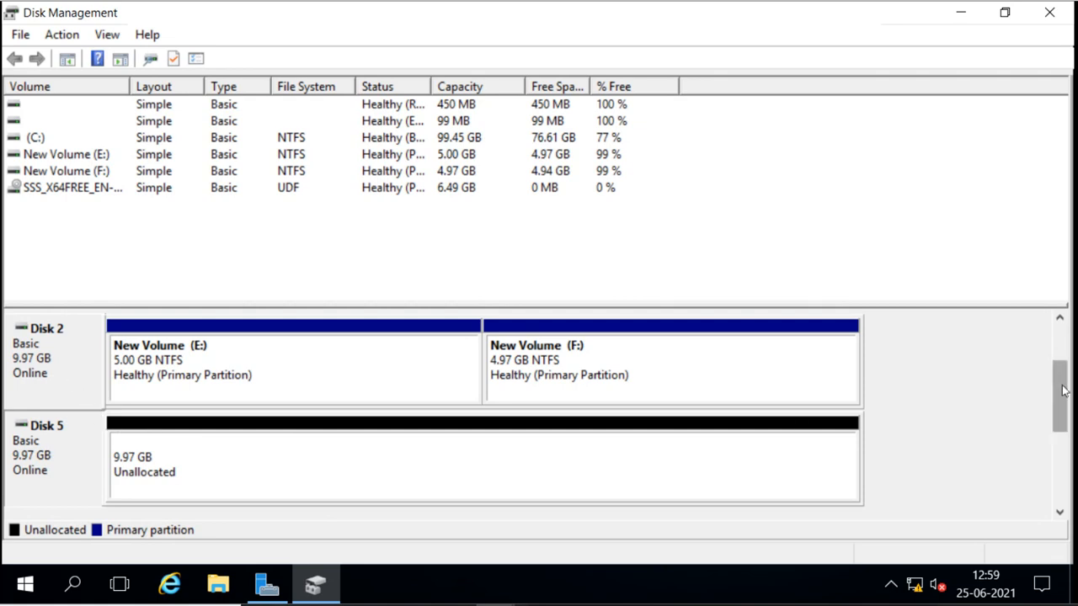
left_click_drag(1064, 390, 1063, 351)
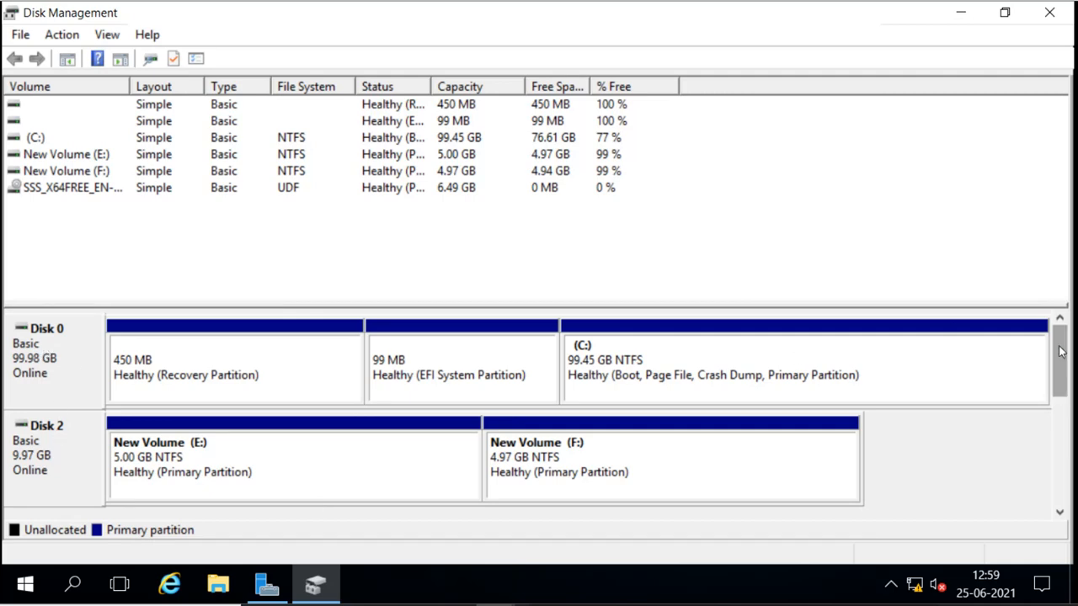
left_click_drag(1062, 381, 1066, 432)
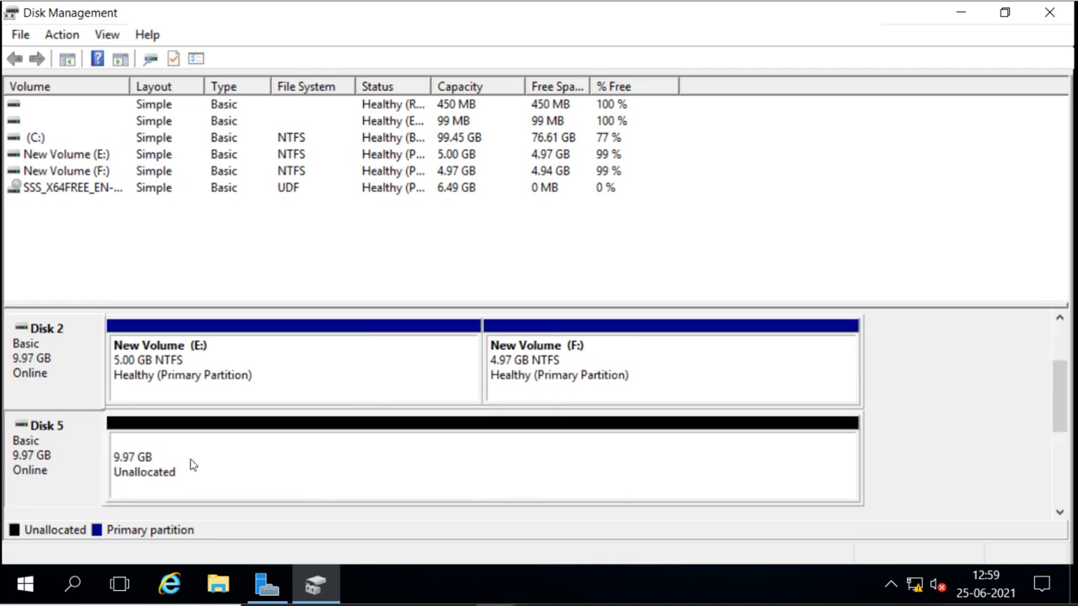
right_click(251, 435)
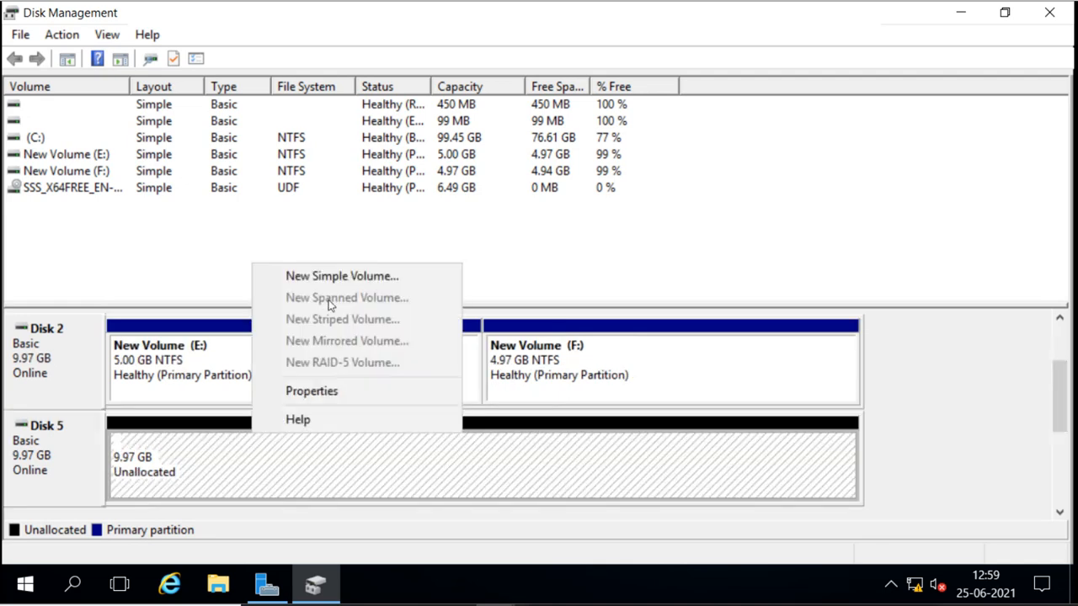
left_click(396, 278)
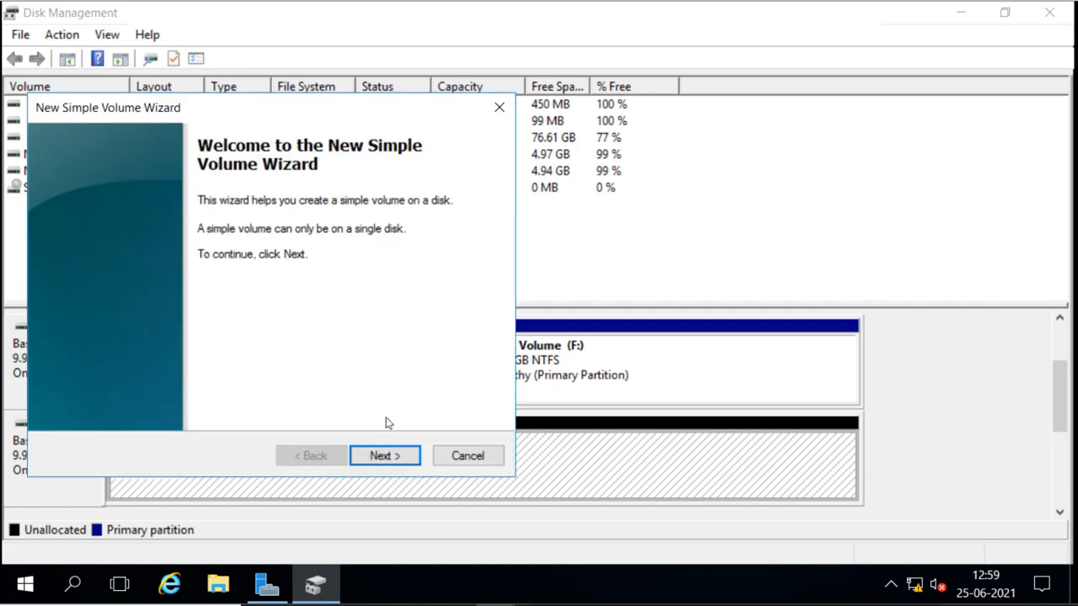
left_click(385, 455)
left_click(388, 455)
left_click(388, 456)
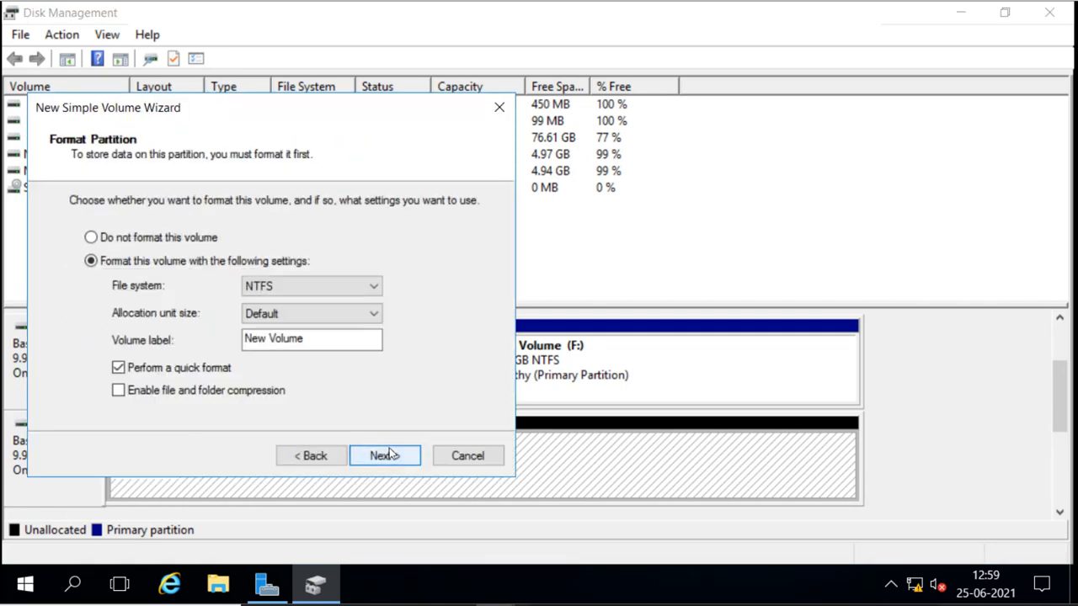
left_click(388, 455)
left_click(388, 455)
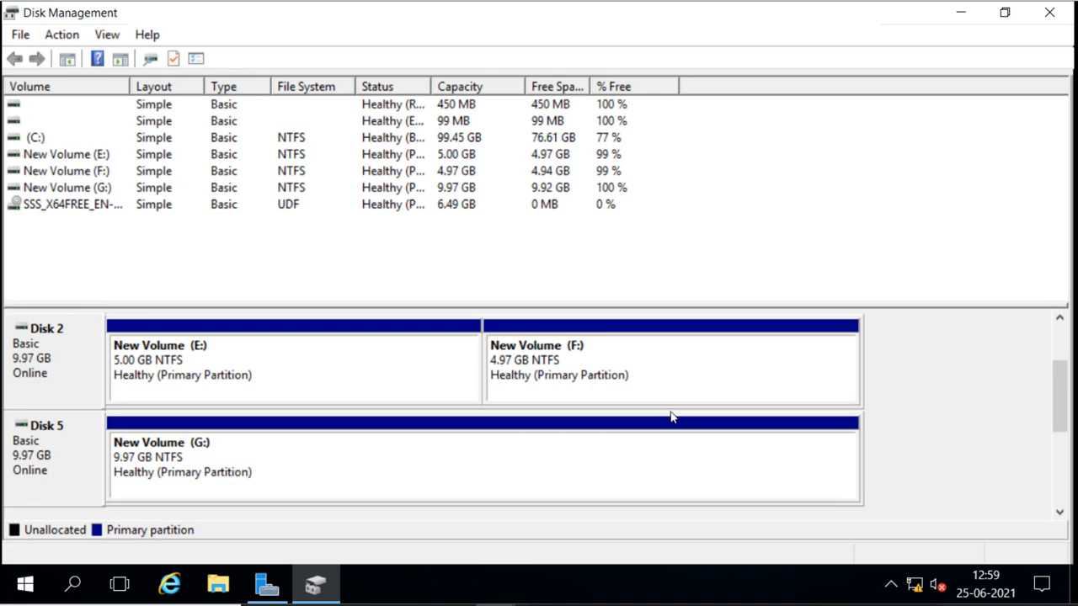
- Return to Server Manager's storage pools and examine pool1's physical disks and the layout and provisioning of SVHD1 and SVHD2
left_click(262, 581)
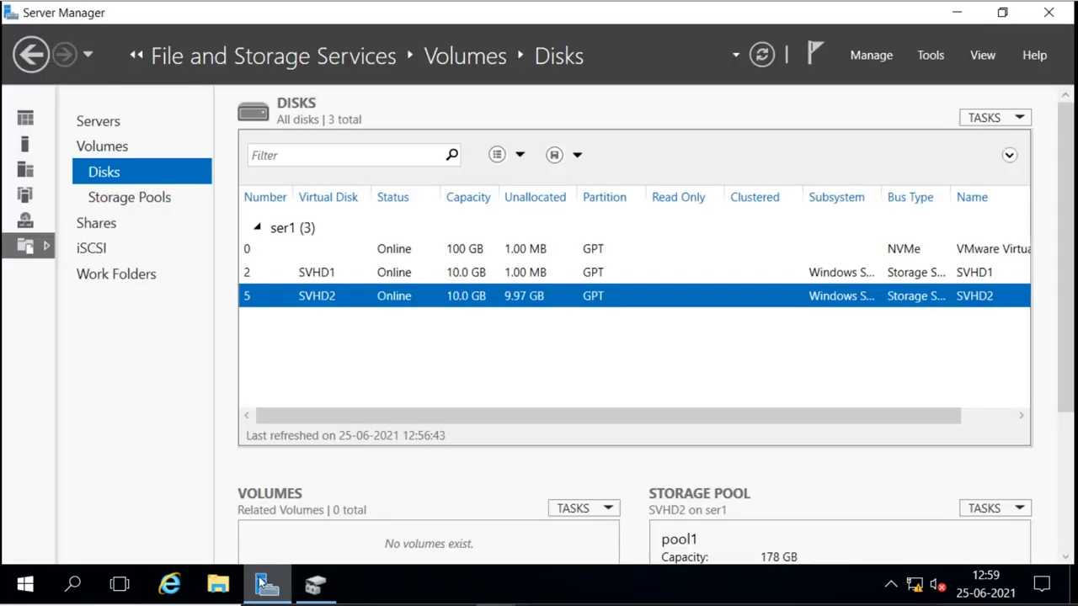
left_click(152, 201)
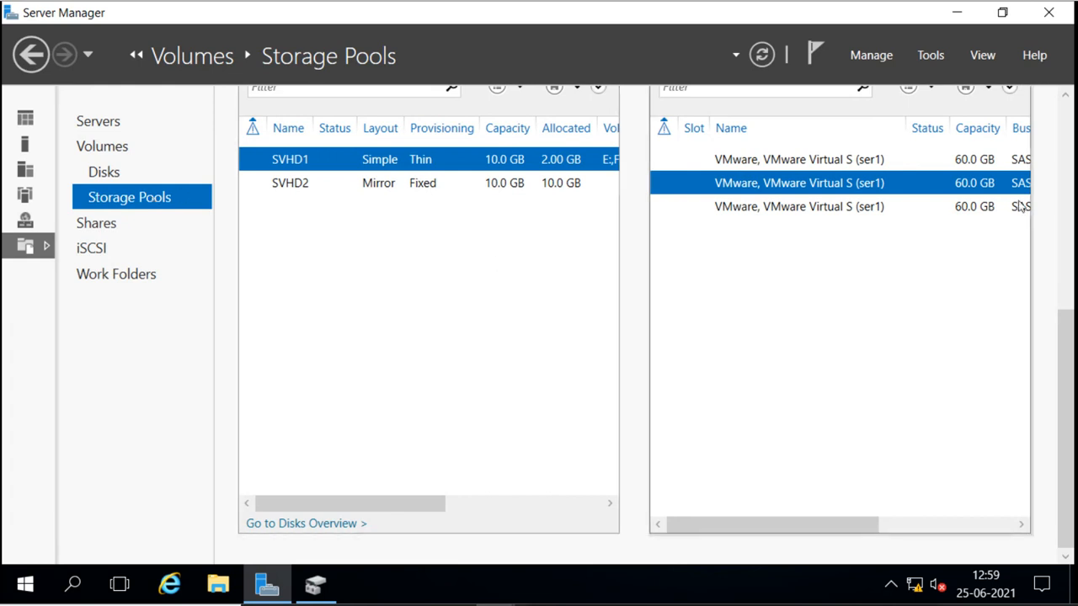
scroll(1071, 333, "up", 5)
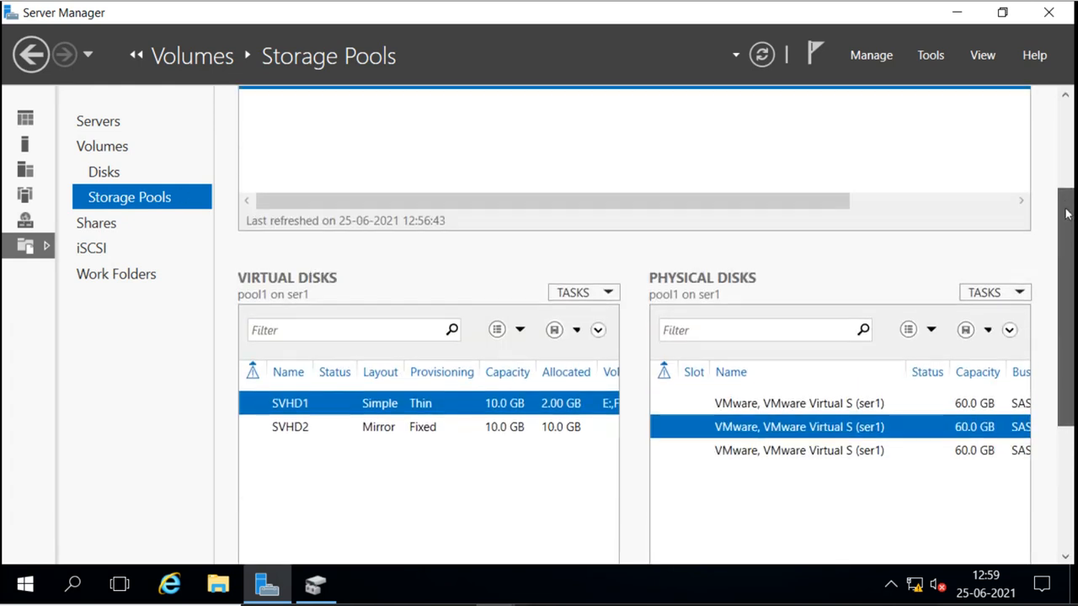
left_click(755, 405)
left_click(752, 426)
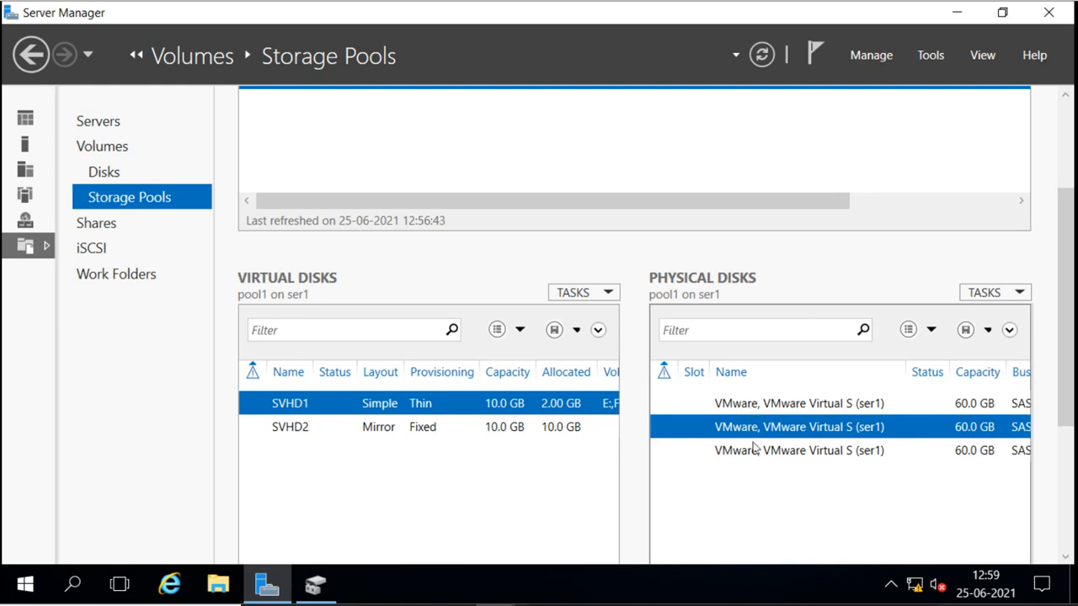
left_click(754, 448)
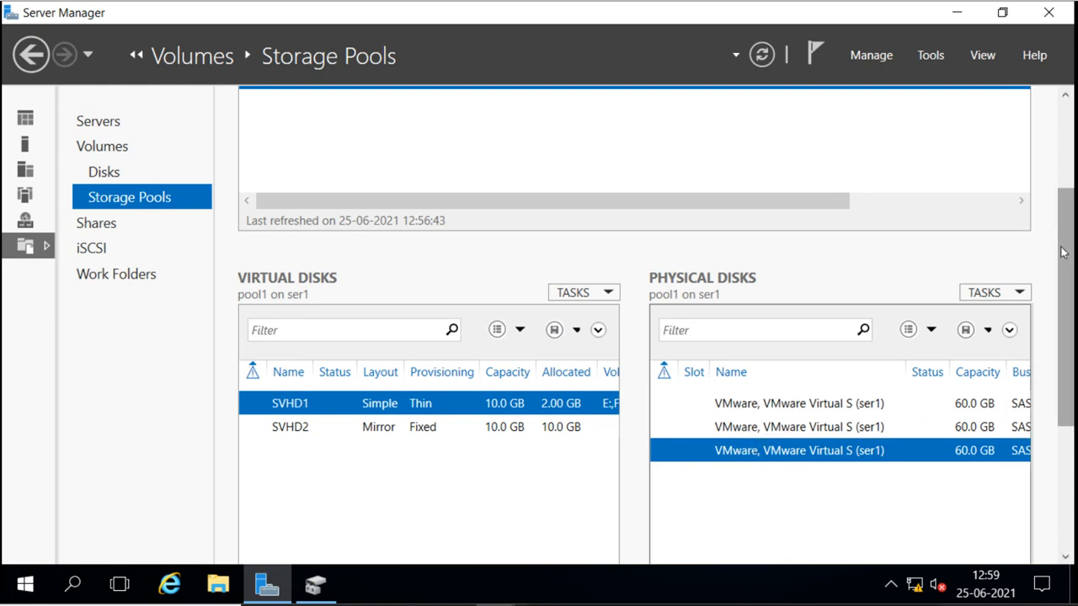
left_click_drag(1064, 251, 1062, 212)
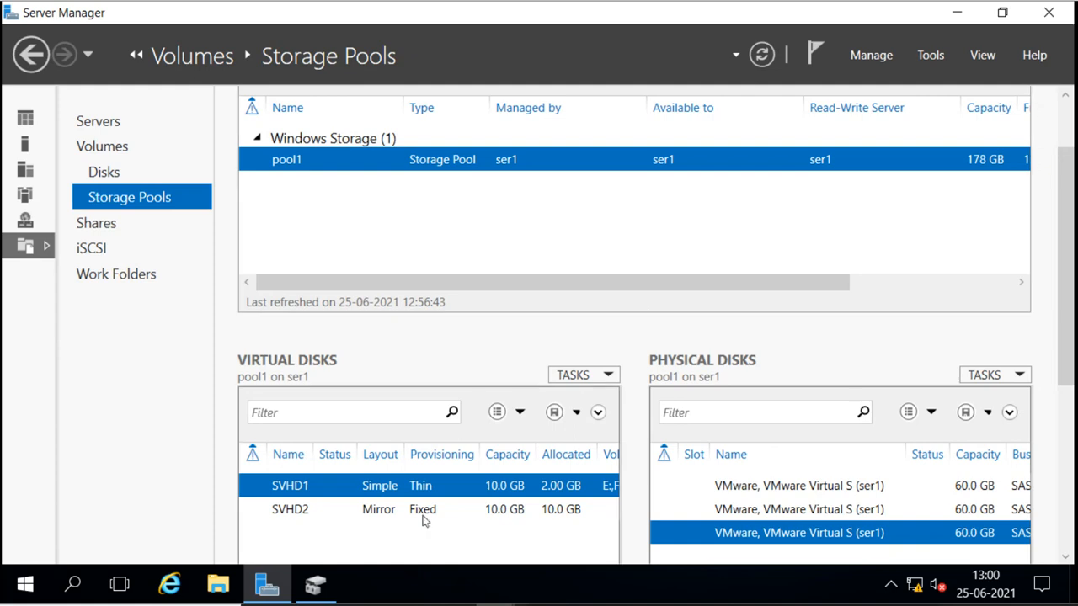
left_click(381, 510)
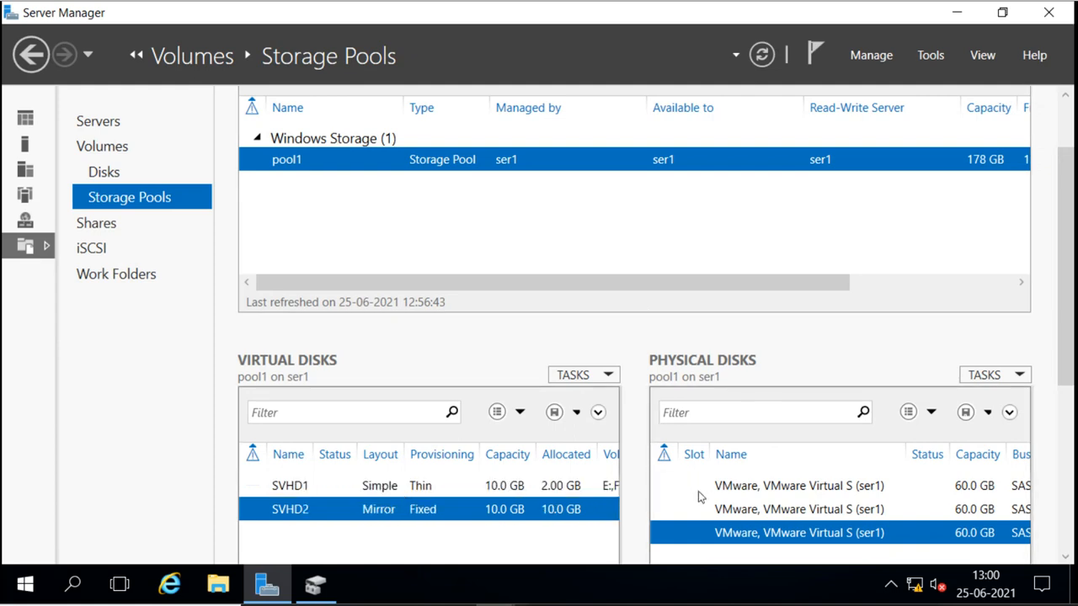
left_click(412, 489)
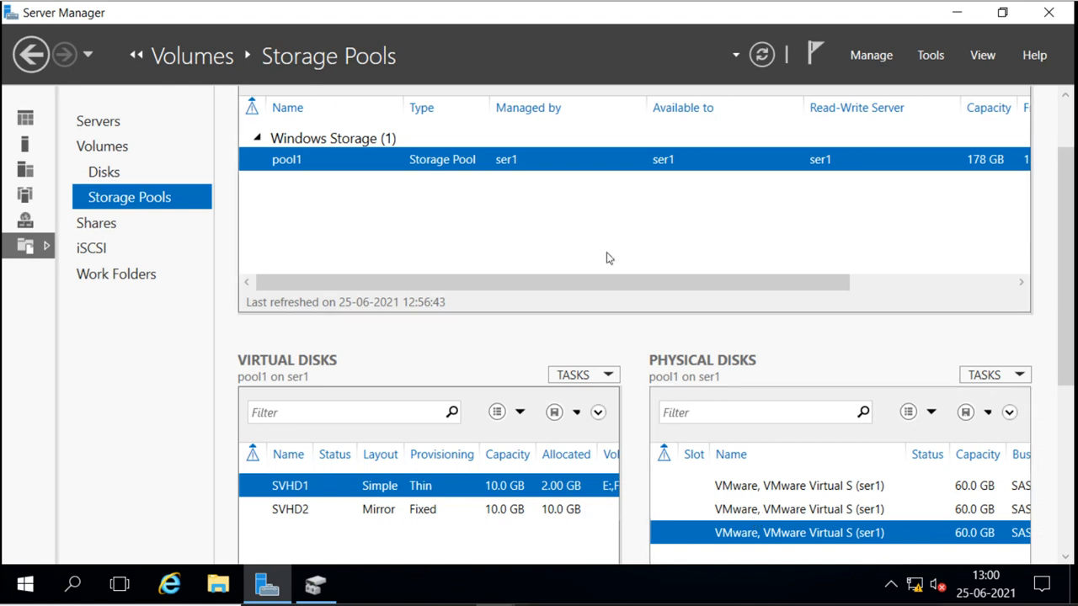
- Start a new virtual disk in pool1, name it SVHD3, and proceed to the storage layout choice
left_click(609, 375)
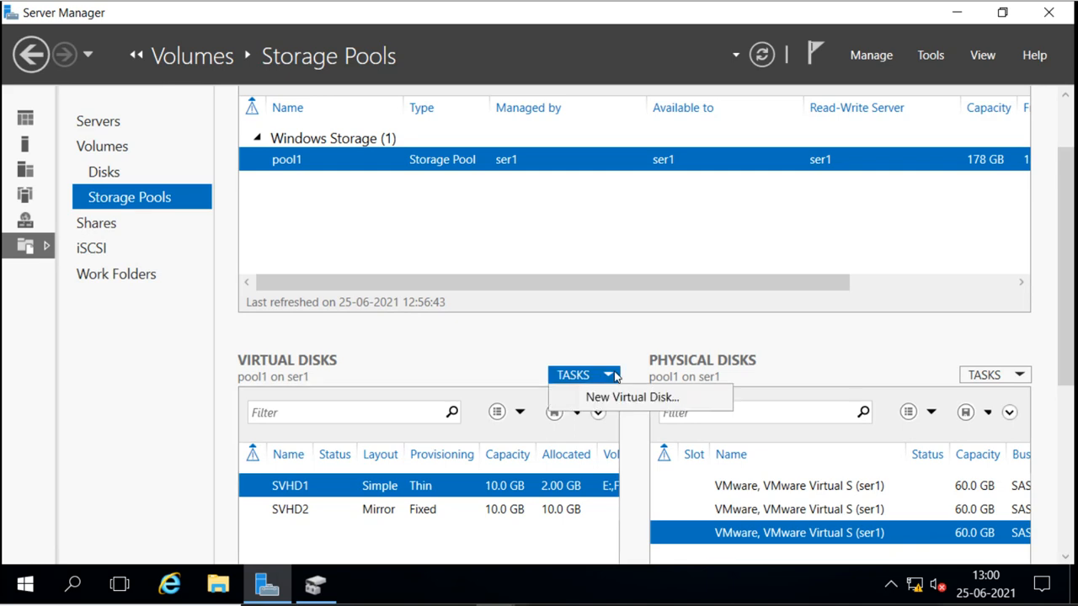
left_click(617, 395)
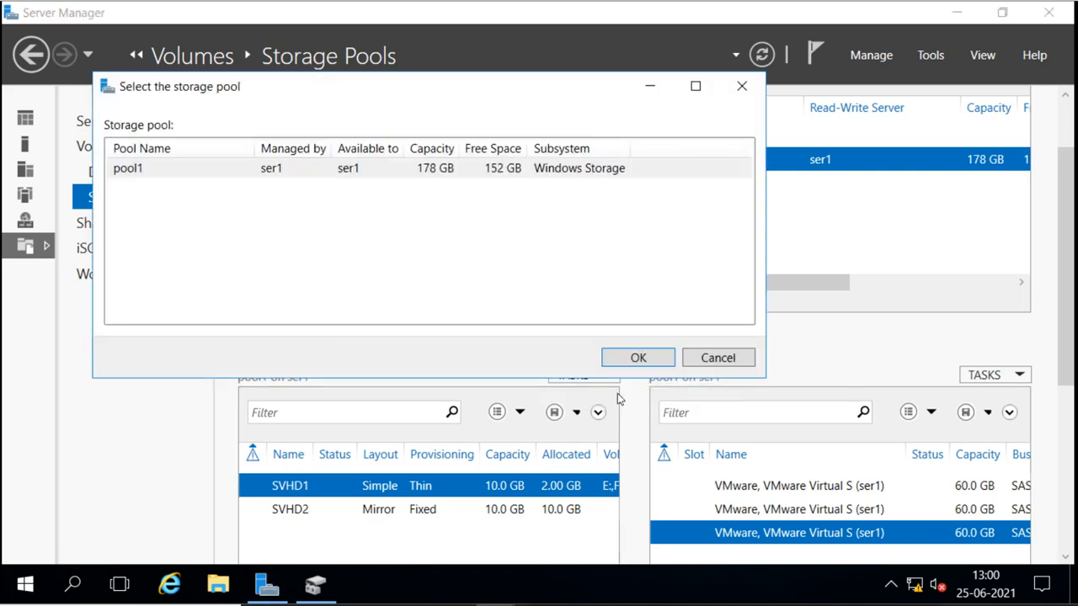
left_click(628, 358)
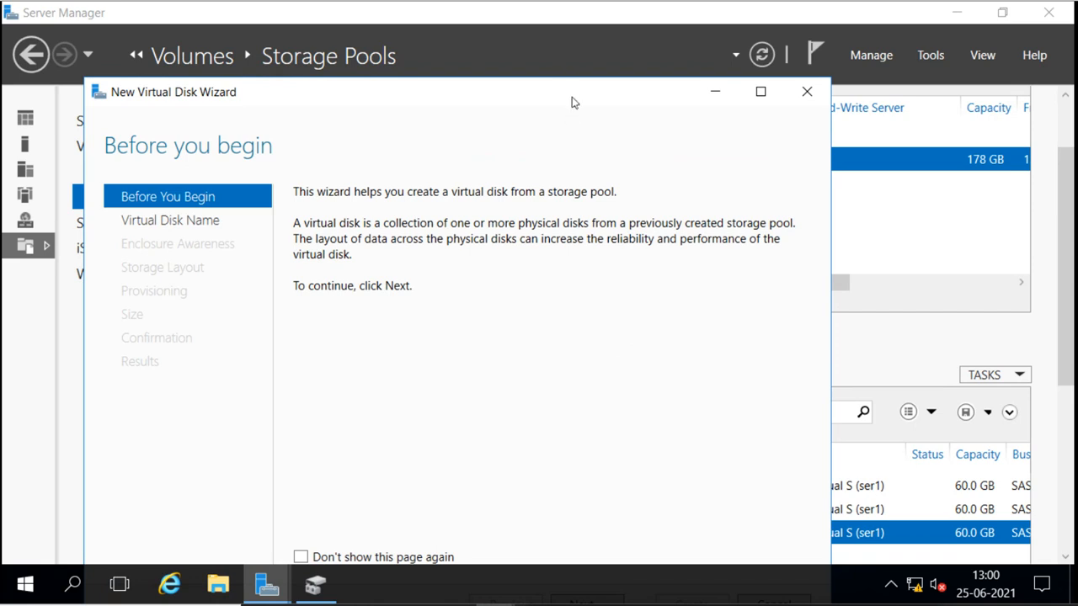
double_click(571, 101)
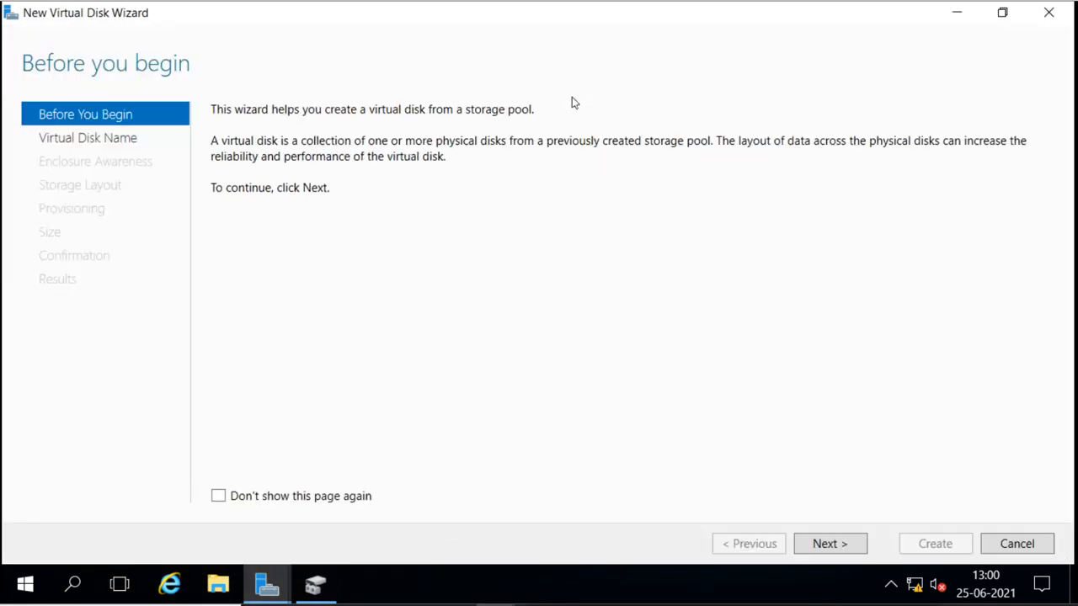
left_click(826, 546)
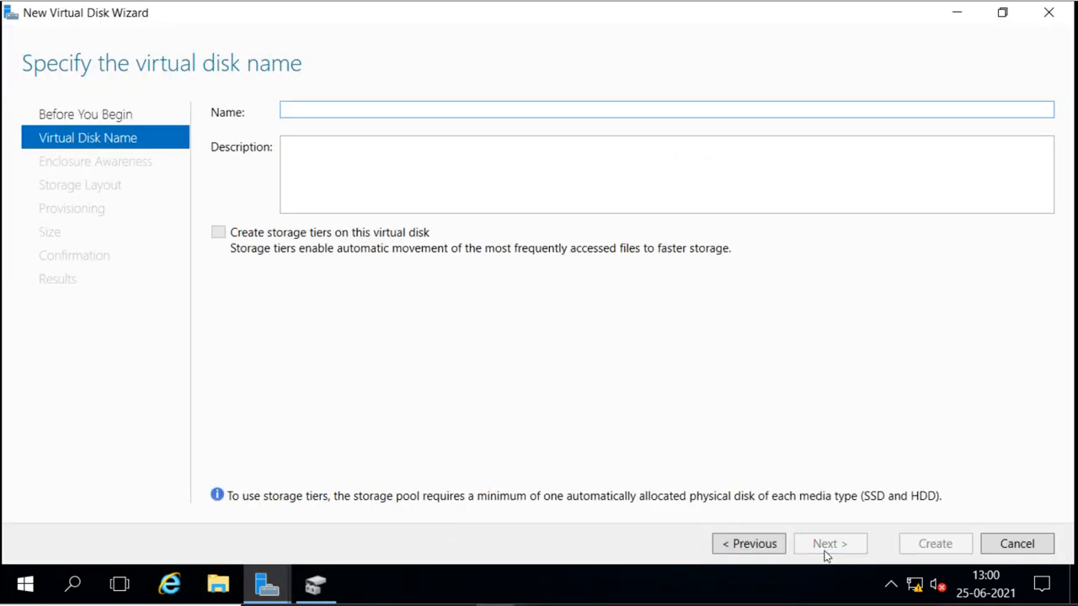
type("SVH")
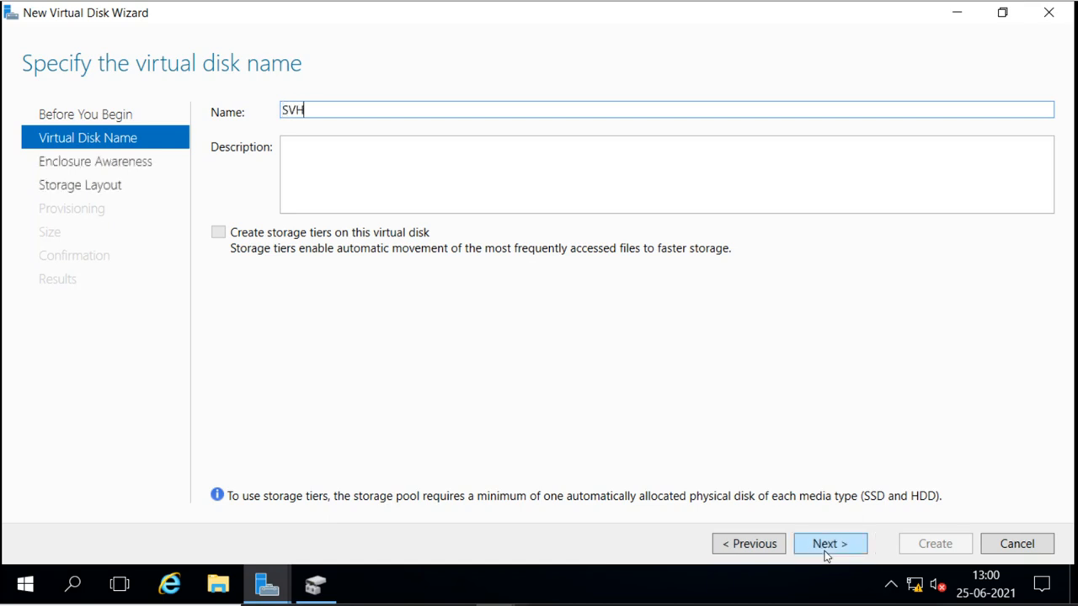
type("D3")
left_click(852, 545)
left_click(853, 546)
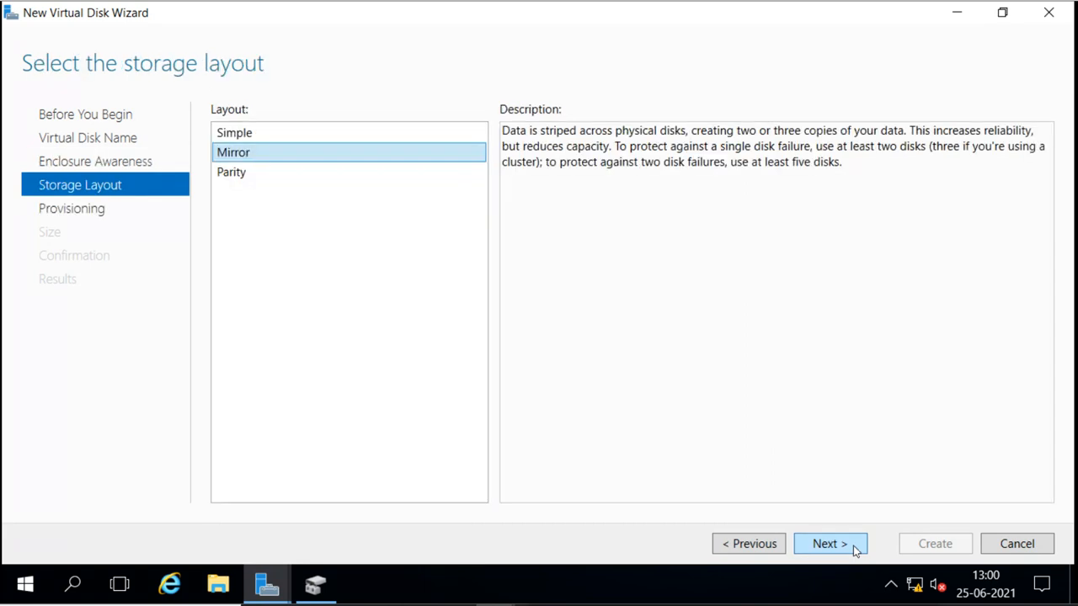
- Create SVHD3 with parity layout, fixed provisioning and a size of 10 GB, keeping the option to create a volume afterward
left_click(229, 177)
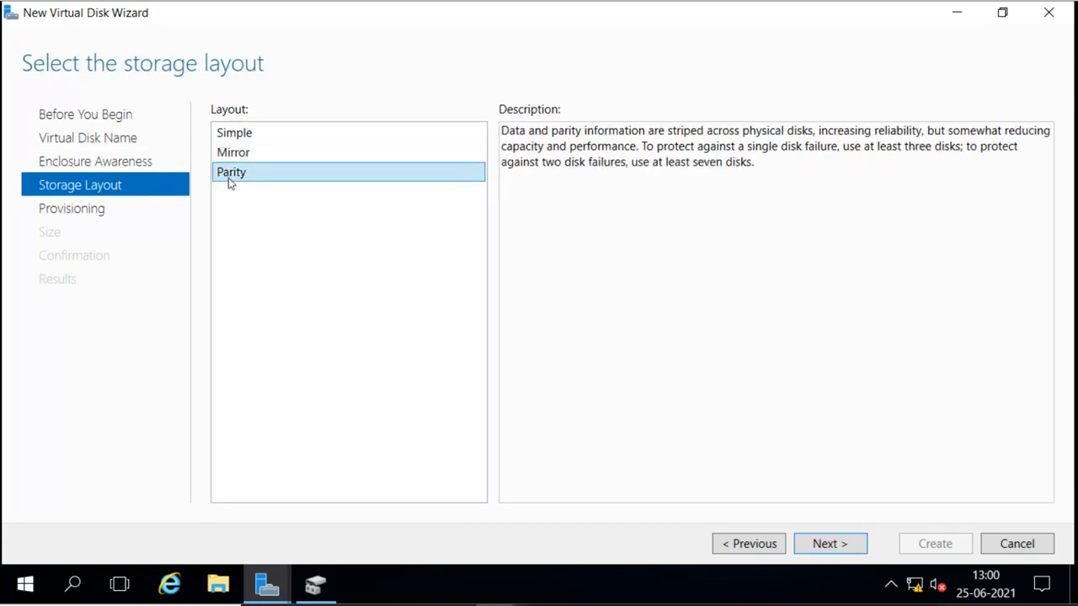
left_click(837, 541)
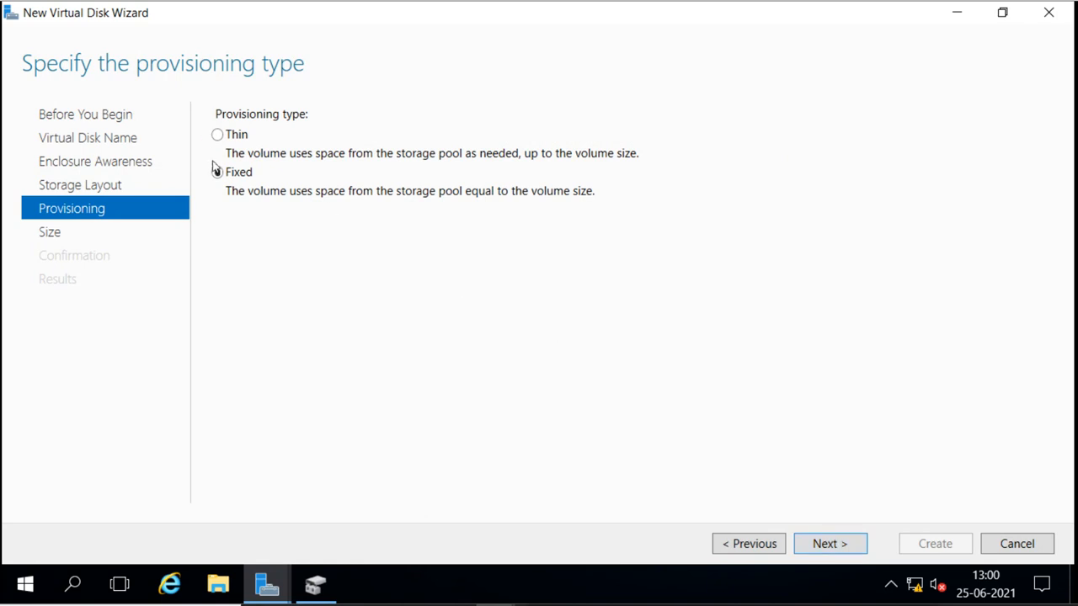
left_click(846, 543)
left_click(288, 159)
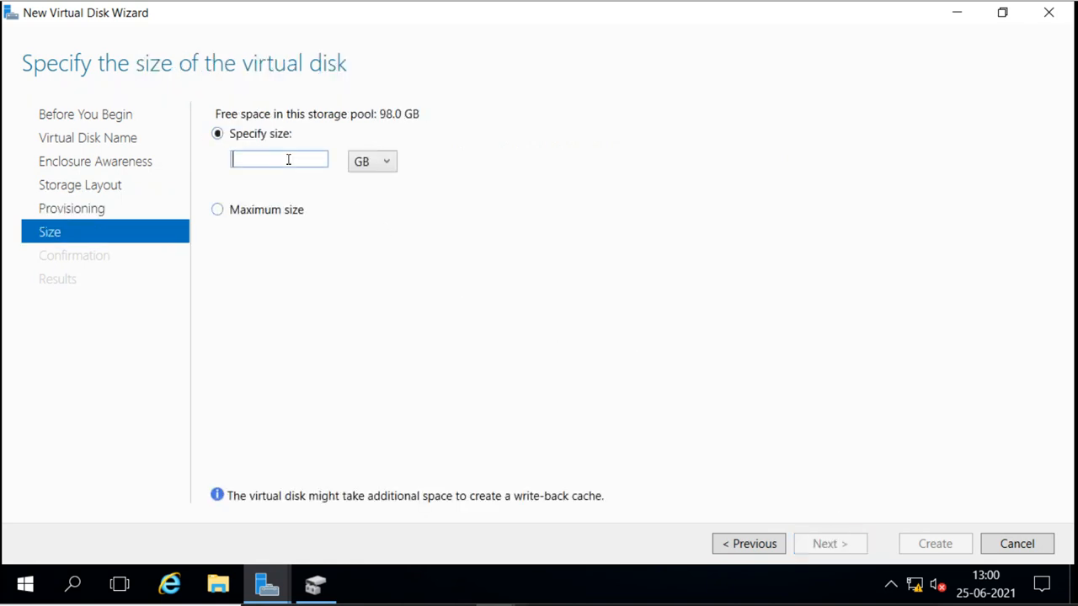
type("10")
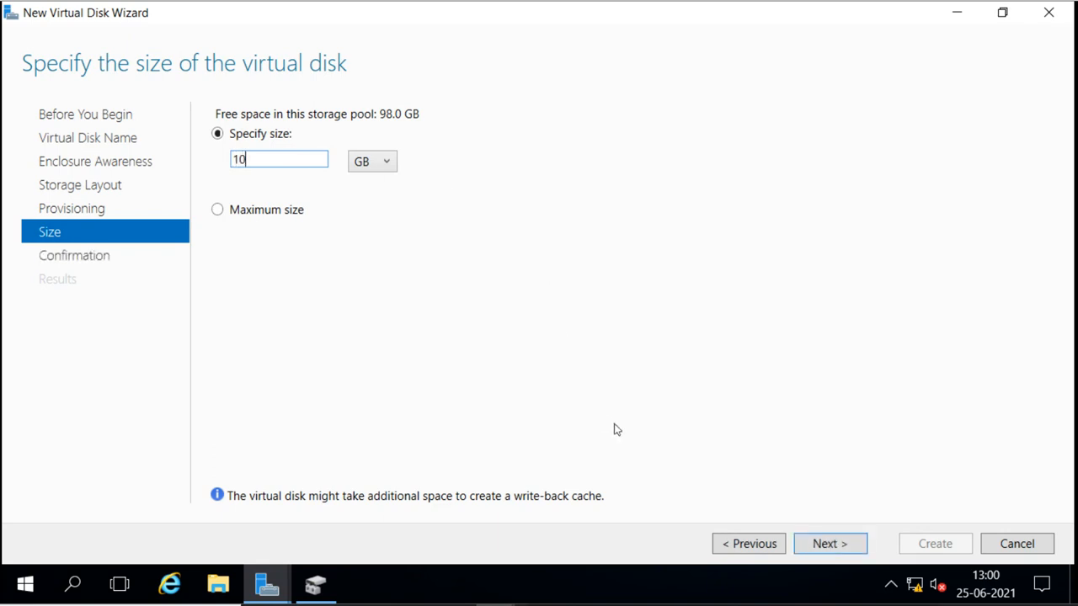
left_click(829, 544)
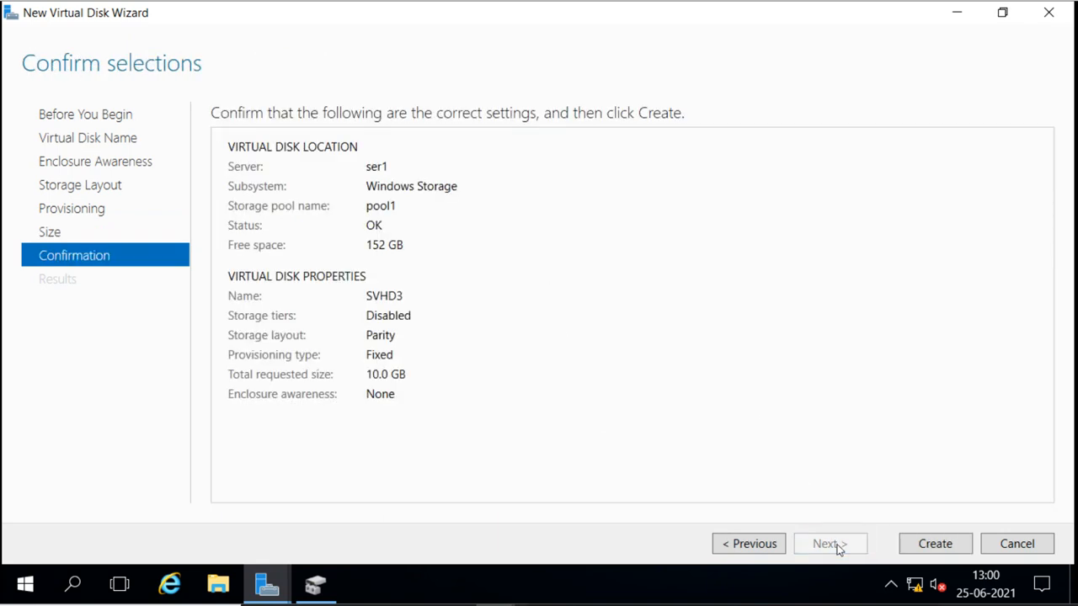
left_click(932, 548)
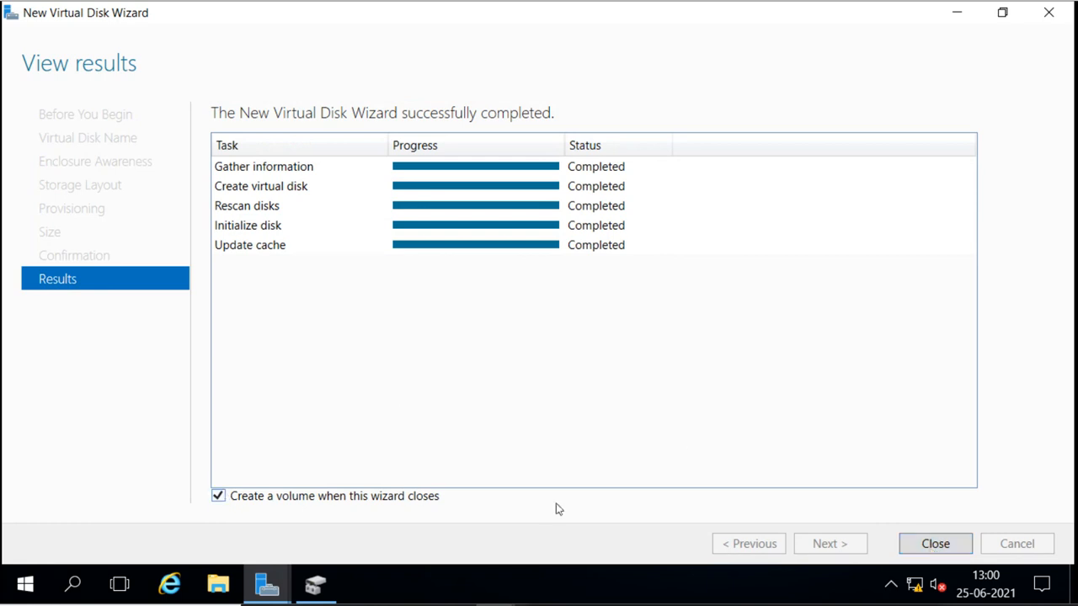
left_click(930, 546)
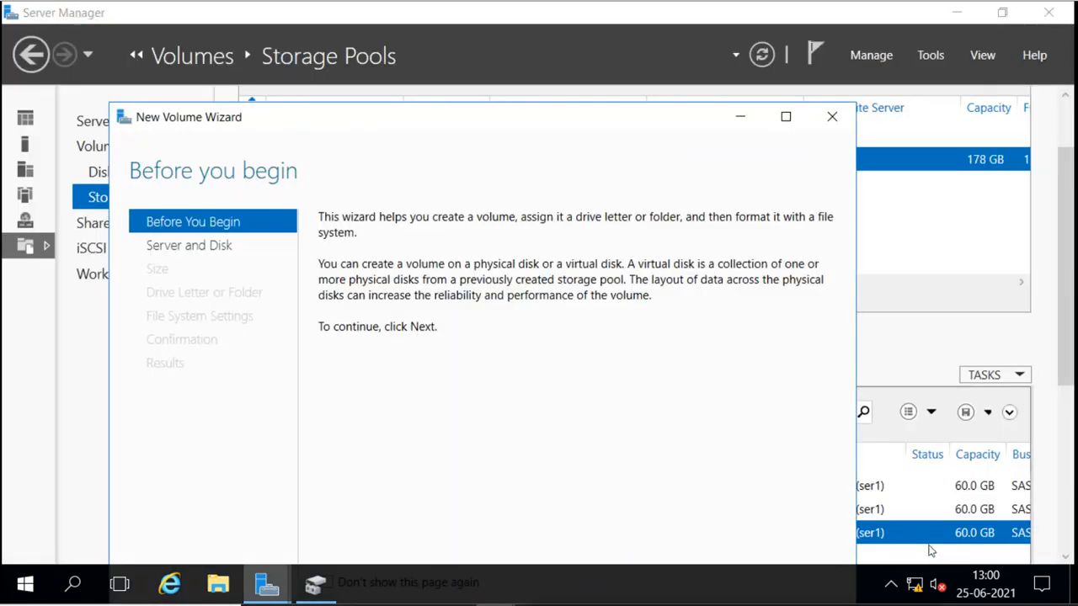
- Try to create a 9.97 GB NTFS volume on SVHD3 (Disk 6) with drive letter G:, default allocation unit size and label New Volume
double_click(529, 118)
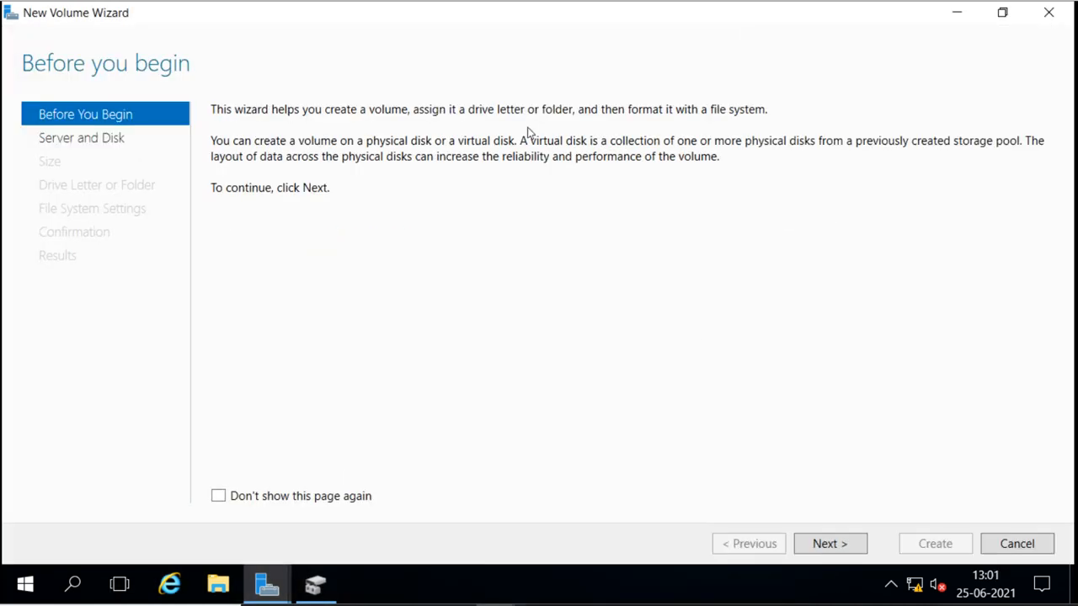
left_click(835, 543)
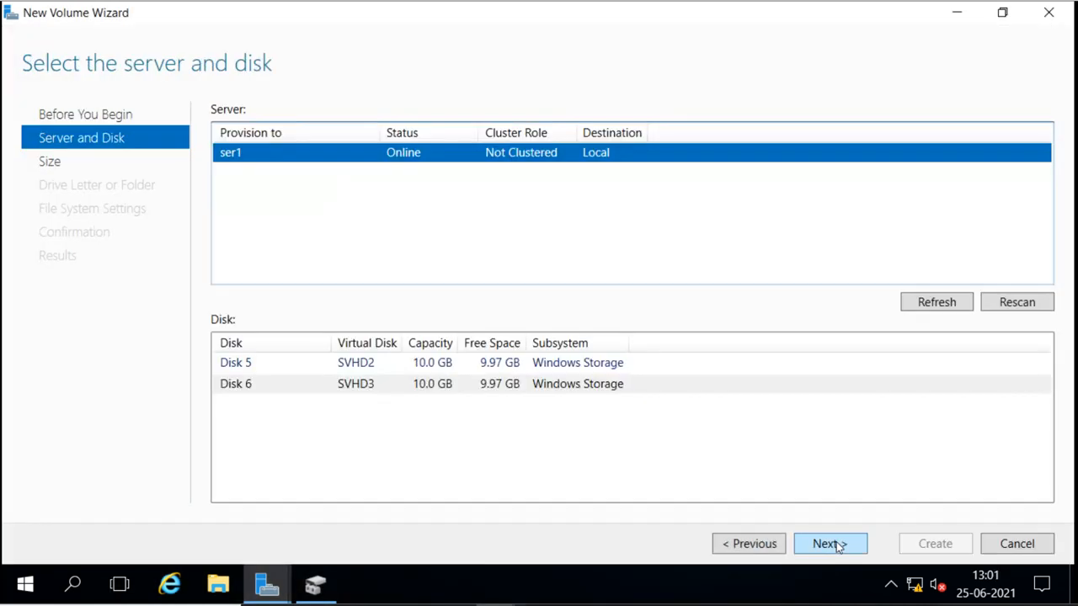
left_click(835, 544)
left_click(836, 543)
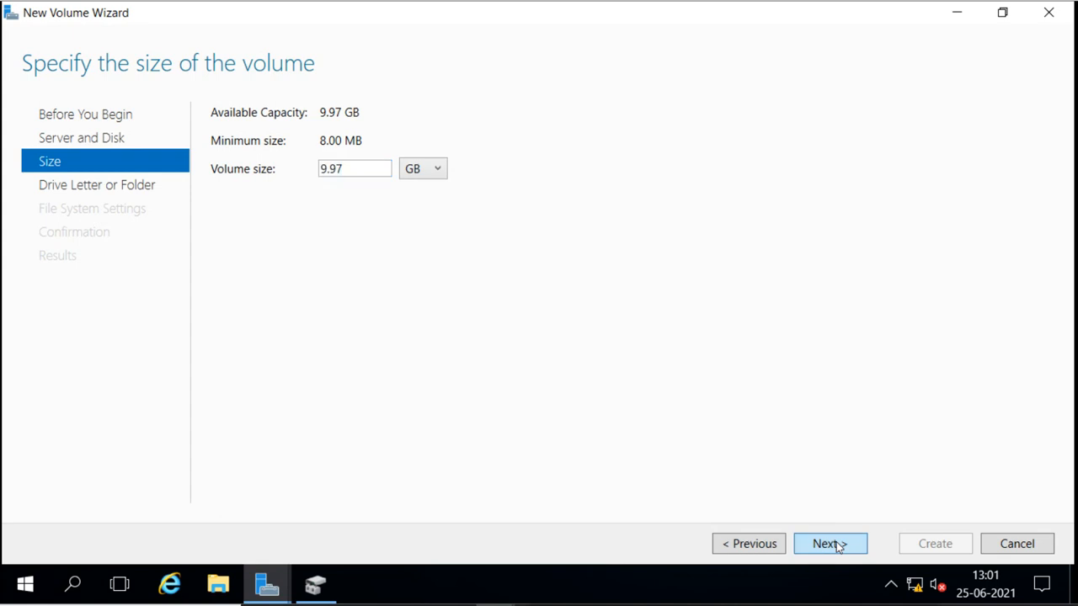
left_click(836, 543)
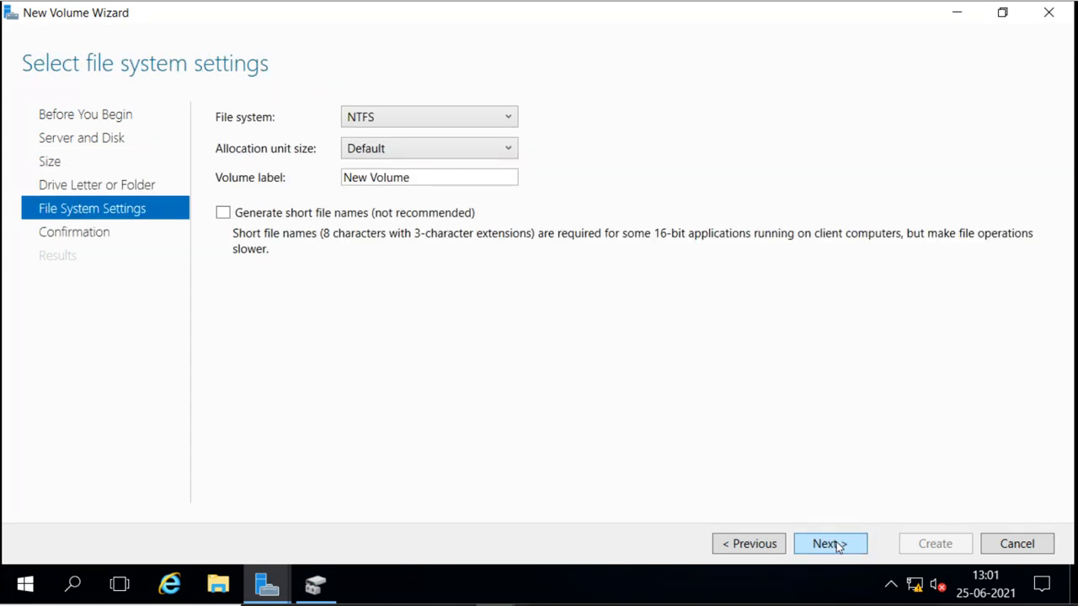
left_click(836, 543)
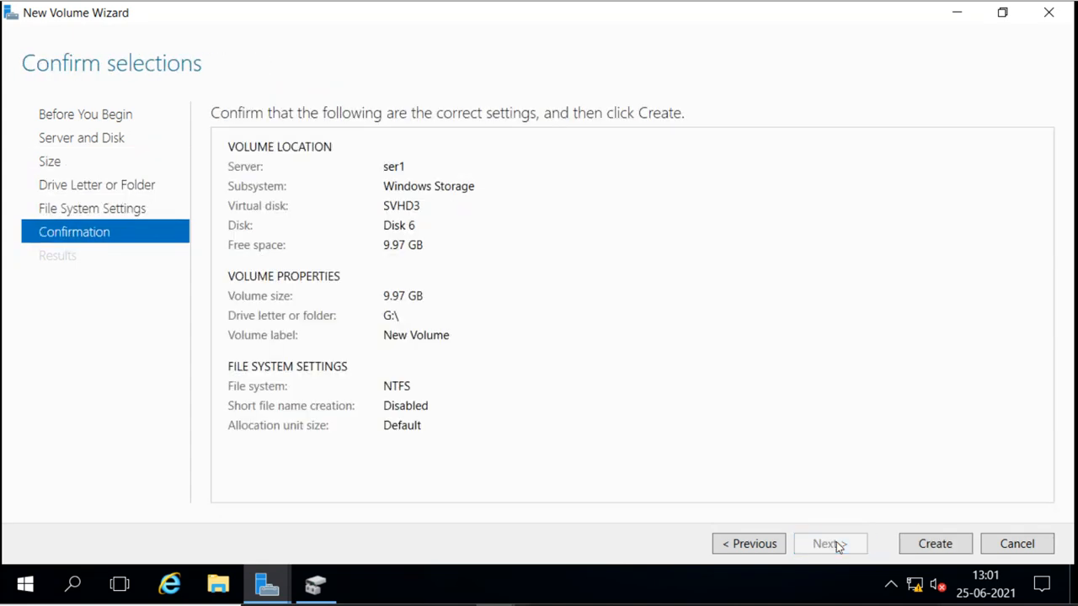
left_click(908, 549)
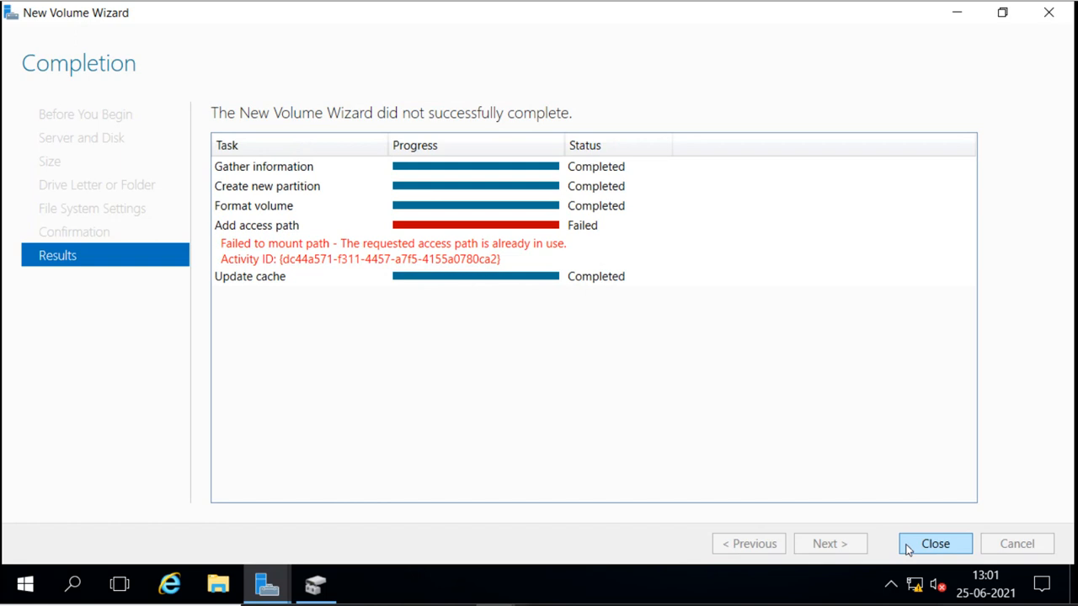
left_click(936, 544)
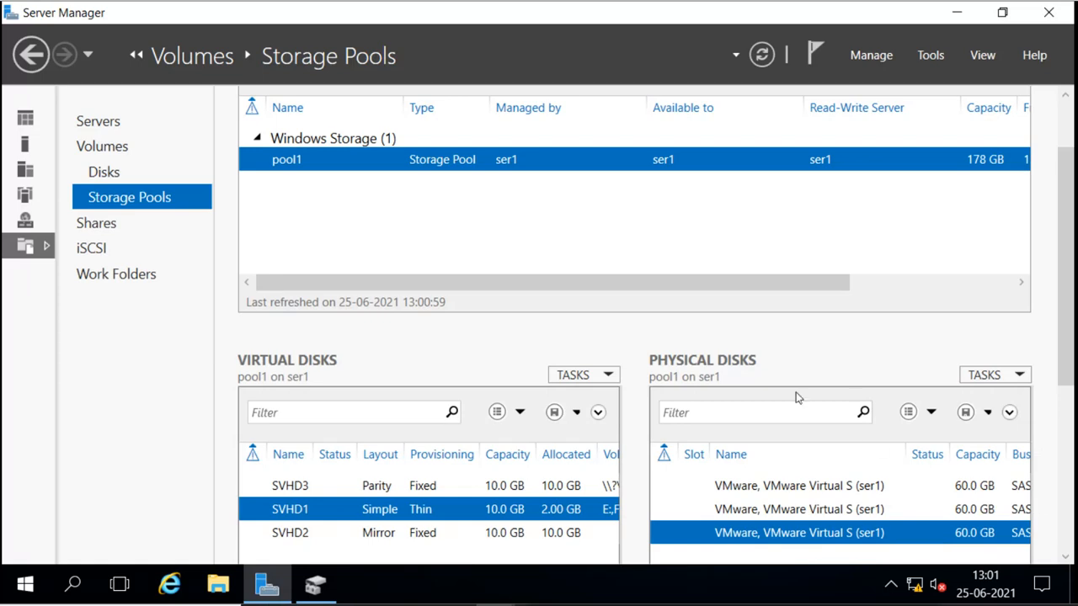
- Refresh the storage data and examine the server's volume list, selecting volume G:
left_click(762, 57)
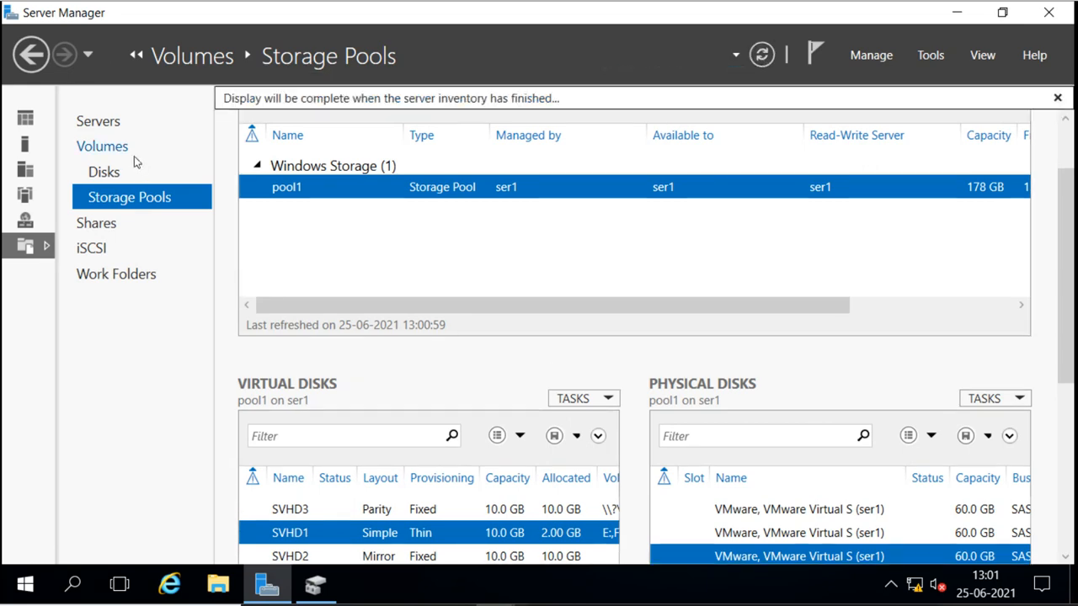
left_click(133, 154)
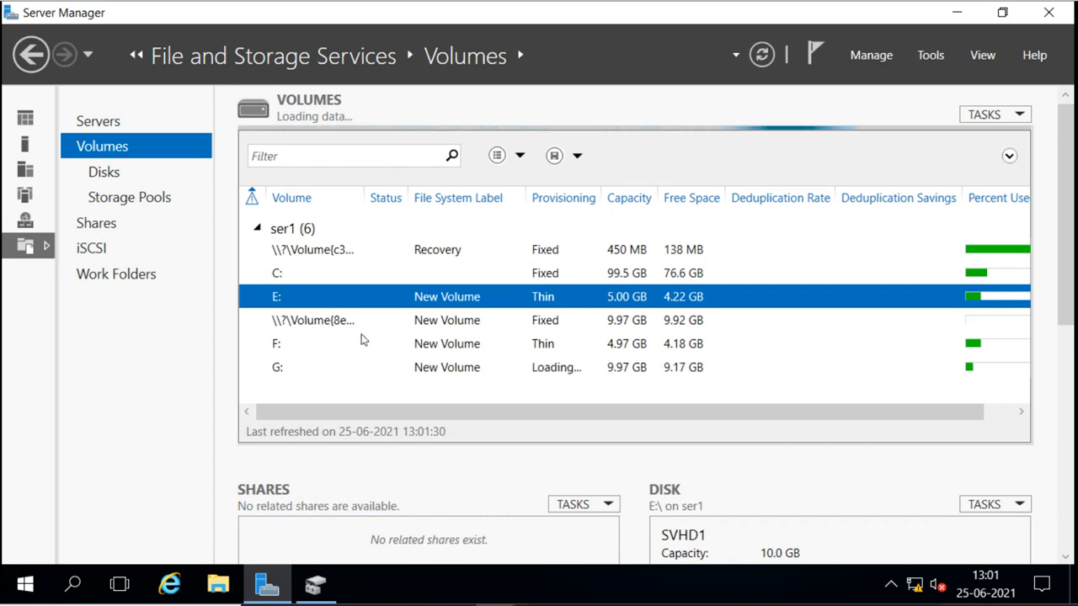
left_click(287, 370)
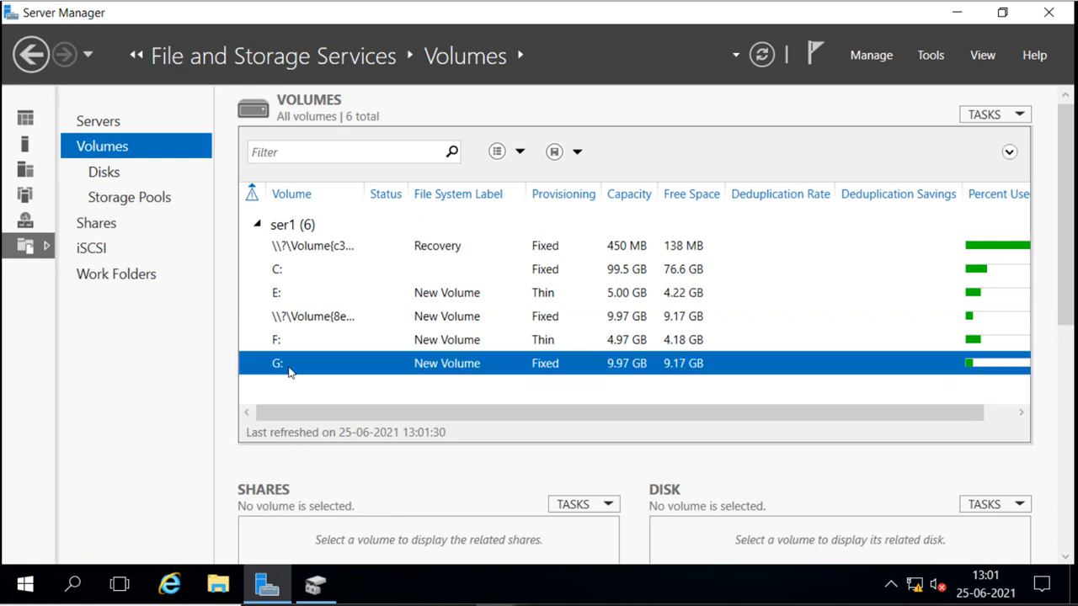